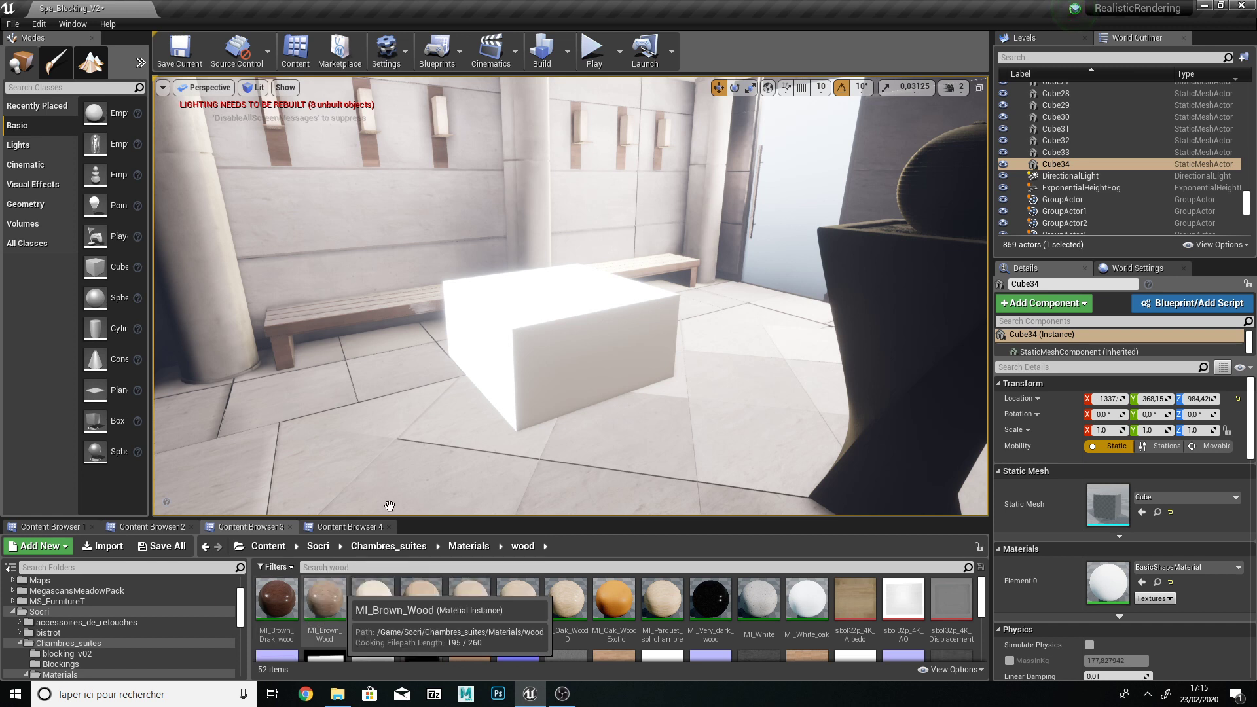
Step: Apply MI_Brown_Wood to the selected cube and enlarge it to a scale of about 2.09 in X and 2.57 in Z, raising it accordingly
left_click_drag(315, 601, 556, 345)
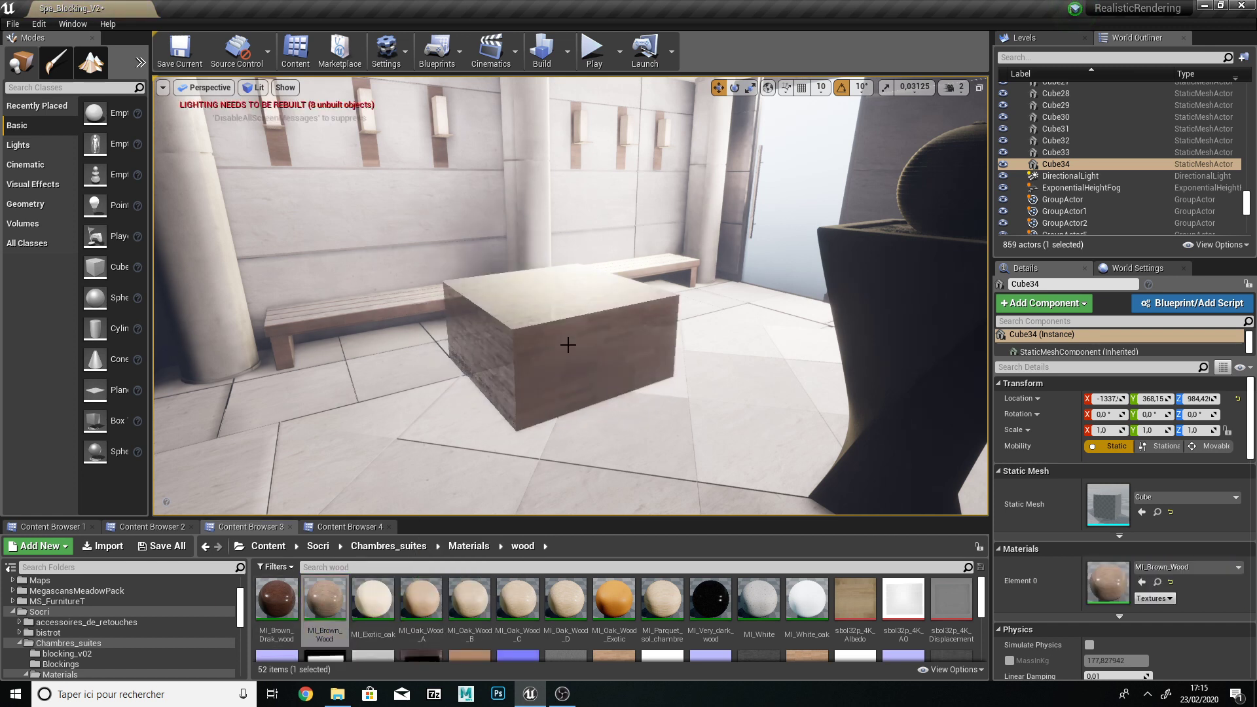
right_click_drag(565, 370, 587, 341)
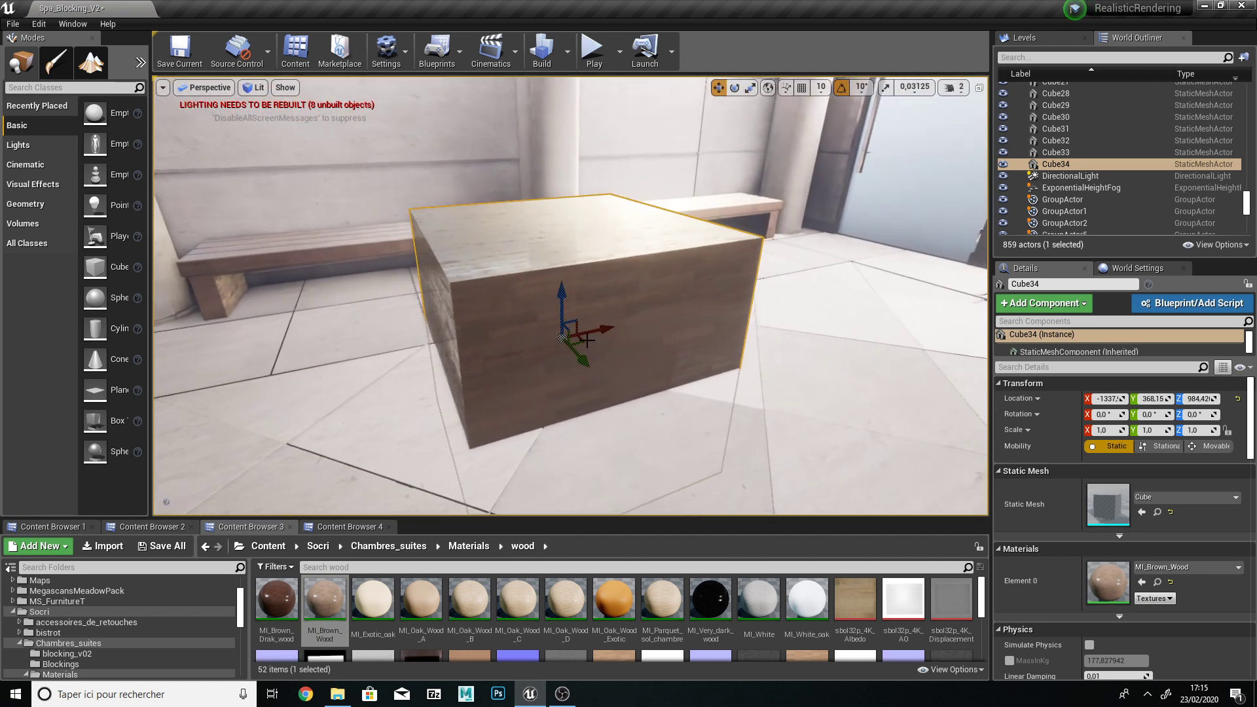
left_click_drag(612, 326, 648, 323)
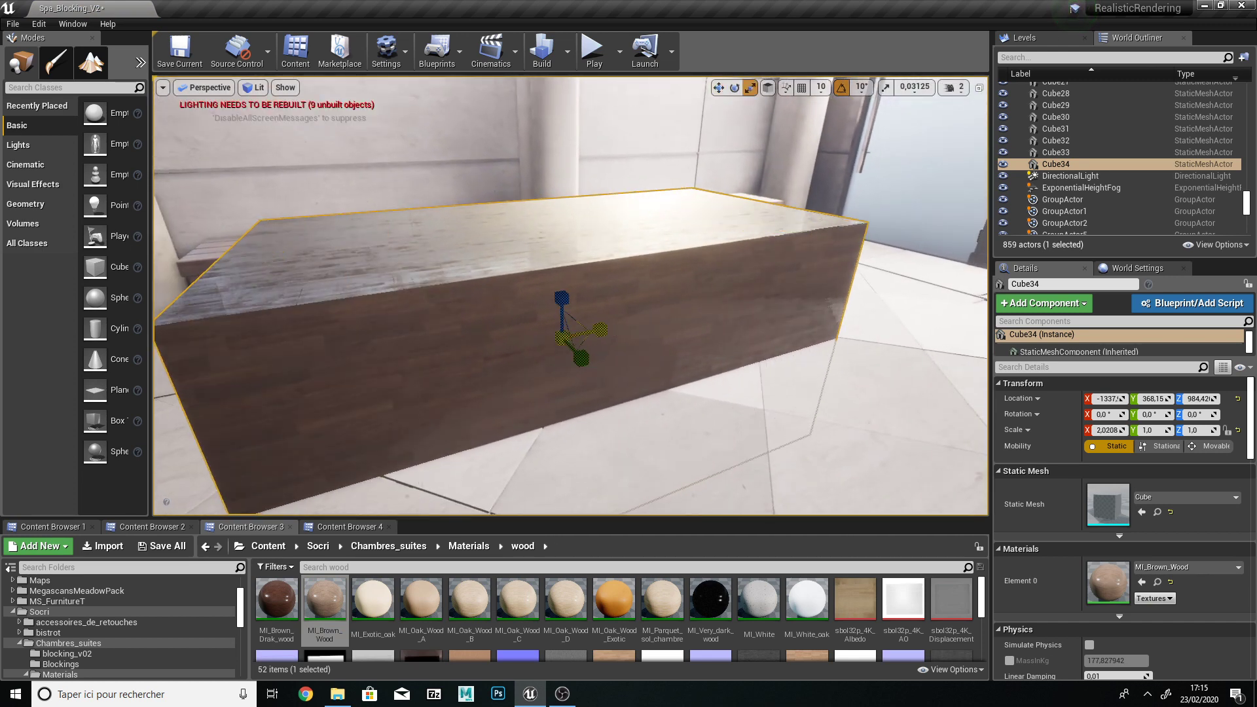
left_click_drag(563, 295, 564, 197)
scroll(636, 300, "down", 2)
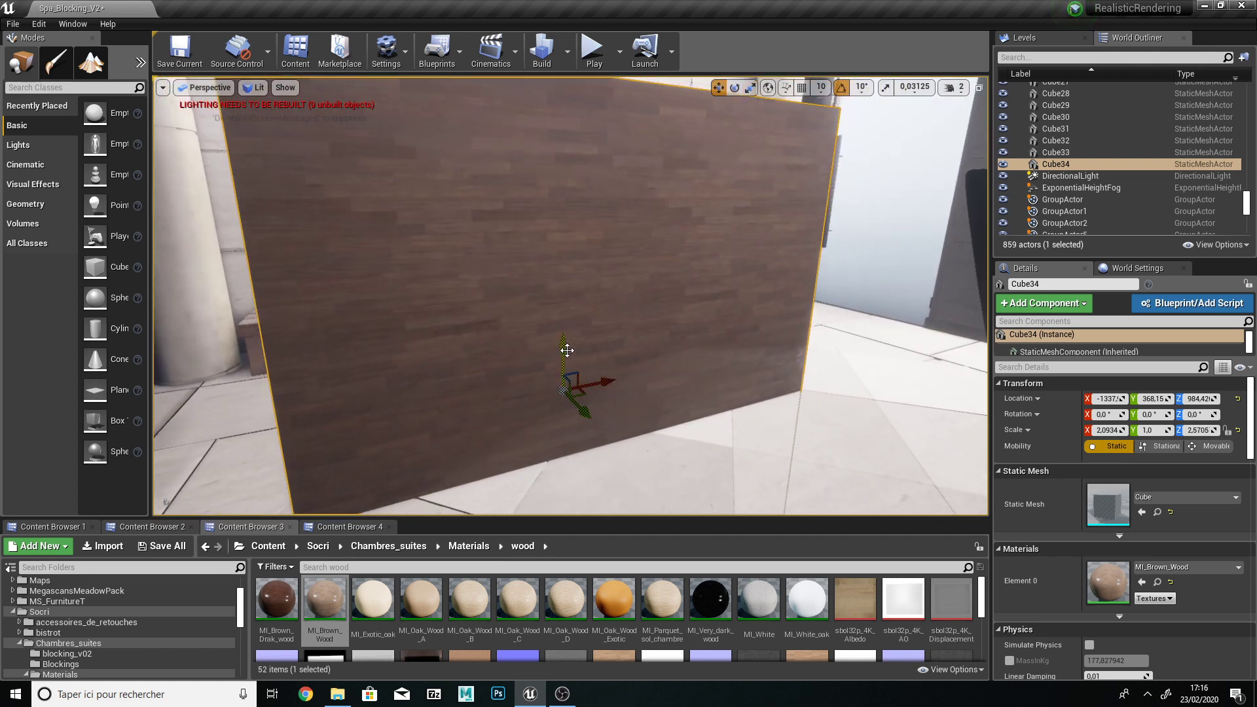
left_click_drag(577, 374, 554, 391)
Step: Try MI_Exotic_oak and MI_Oak_Wood_A in turn on the enlarged cube
right_click_drag(553, 392, 555, 211)
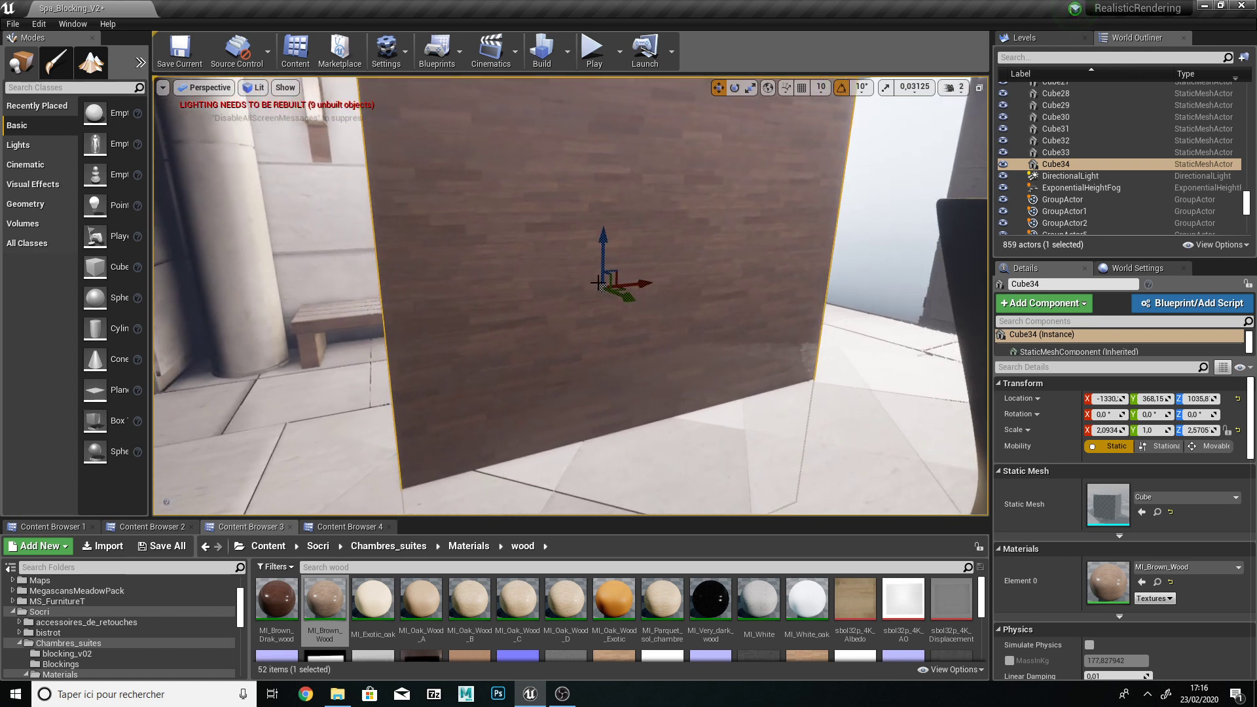
right_click_drag(598, 283, 577, 237)
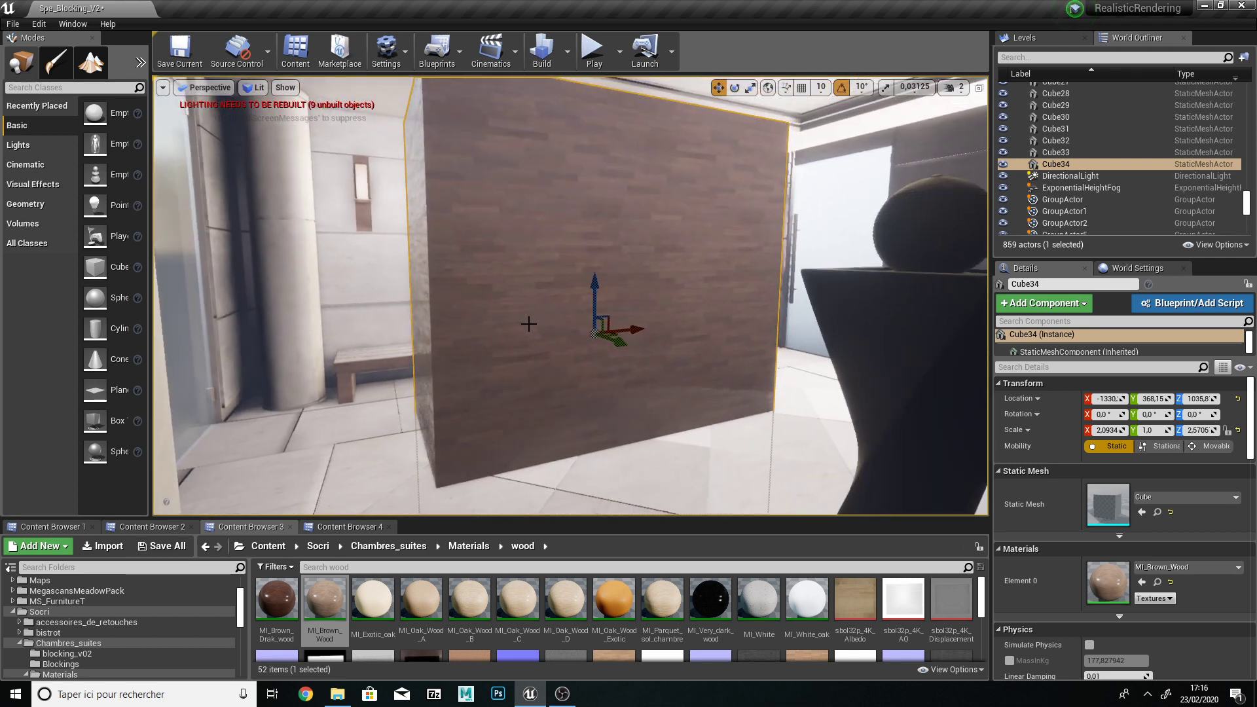
right_click_drag(529, 324, 529, 324)
left_click_drag(373, 599, 533, 367)
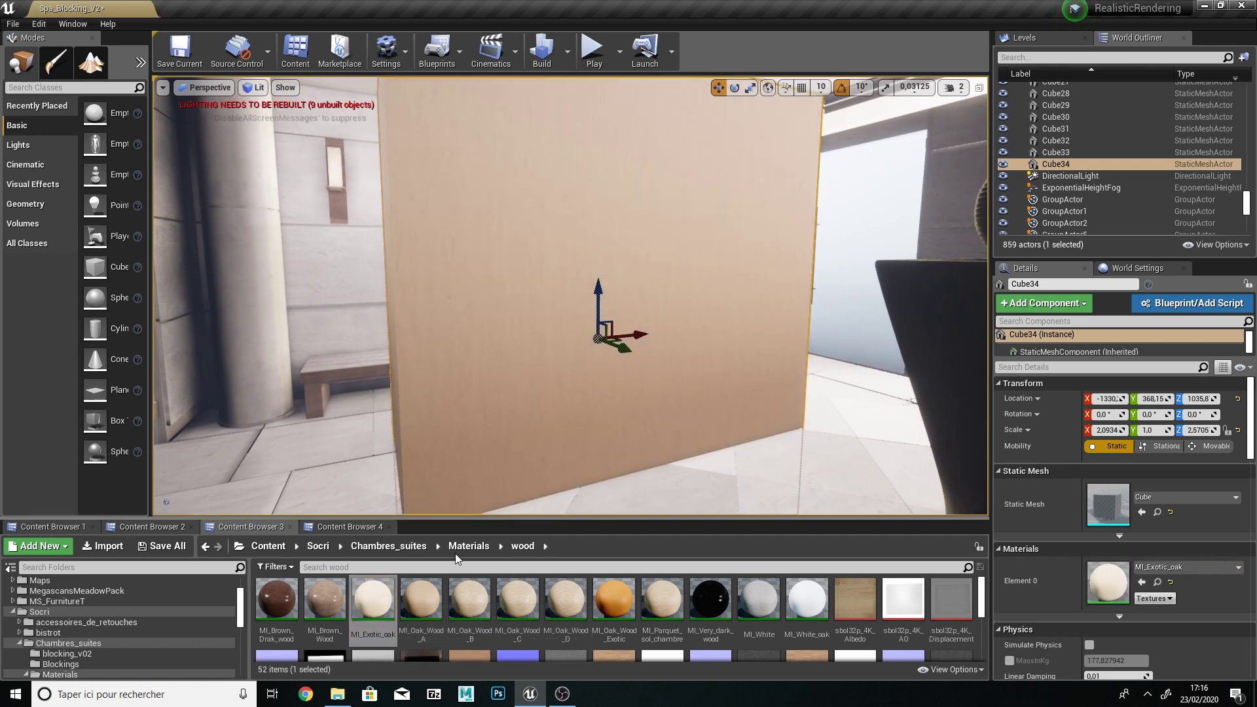
left_click_drag(421, 599, 541, 336)
right_click_drag(540, 336, 616, 373)
Step: Place a second cube in front of the large one and apply MI_Brown_Drak_wood to it
left_click_drag(114, 273, 717, 363)
left_click_drag(276, 599, 658, 321)
right_click_drag(657, 321, 660, 375)
key("s")
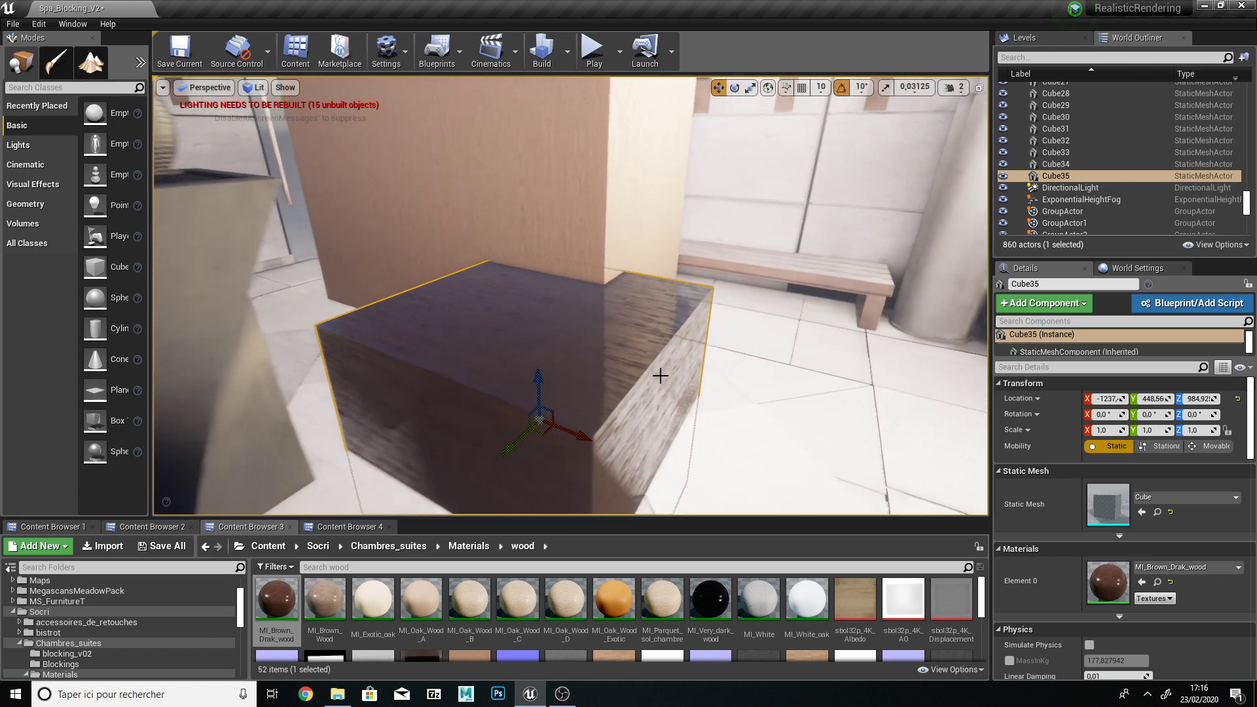
key("a")
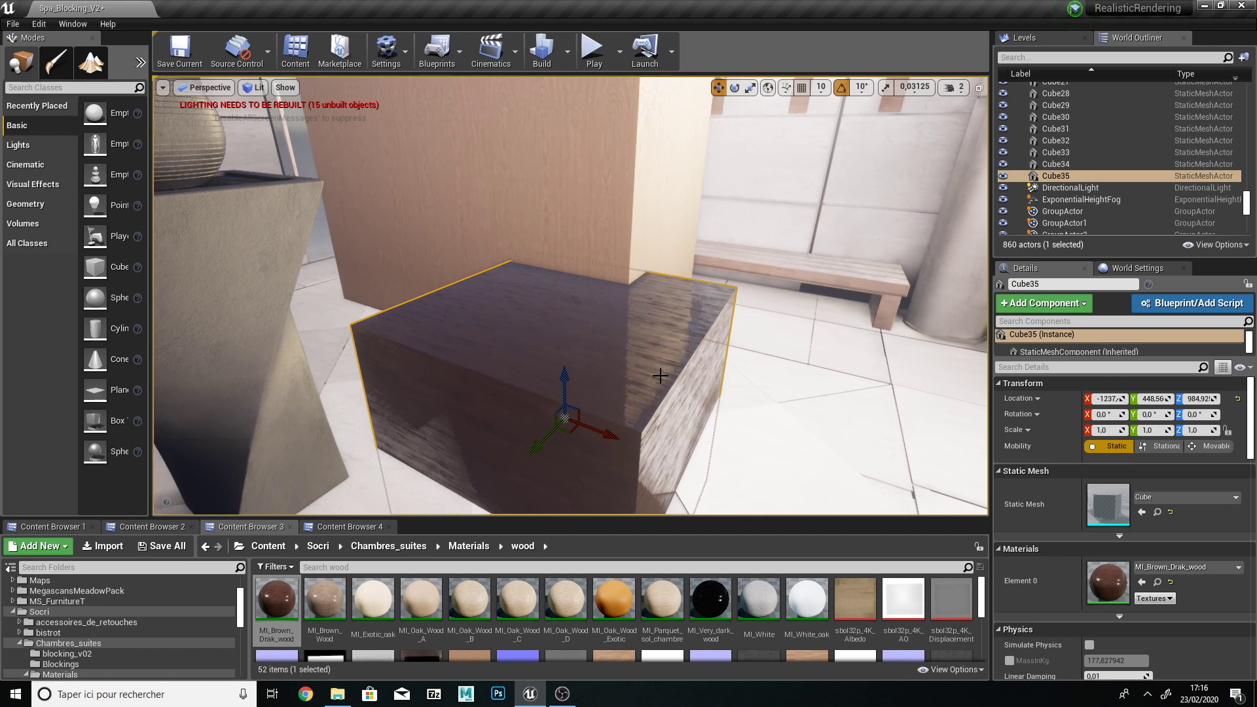
Step: Compare MI_Oak_Wood_B, MI_Oak_Wood_C, MI_Exotic_oak and MI_Oak_Wood_Exotic on the large cube
right_click_drag(653, 375, 608, 389)
key("w")
scroll(608, 388, "down", 2)
left_click_drag(469, 599, 609, 340)
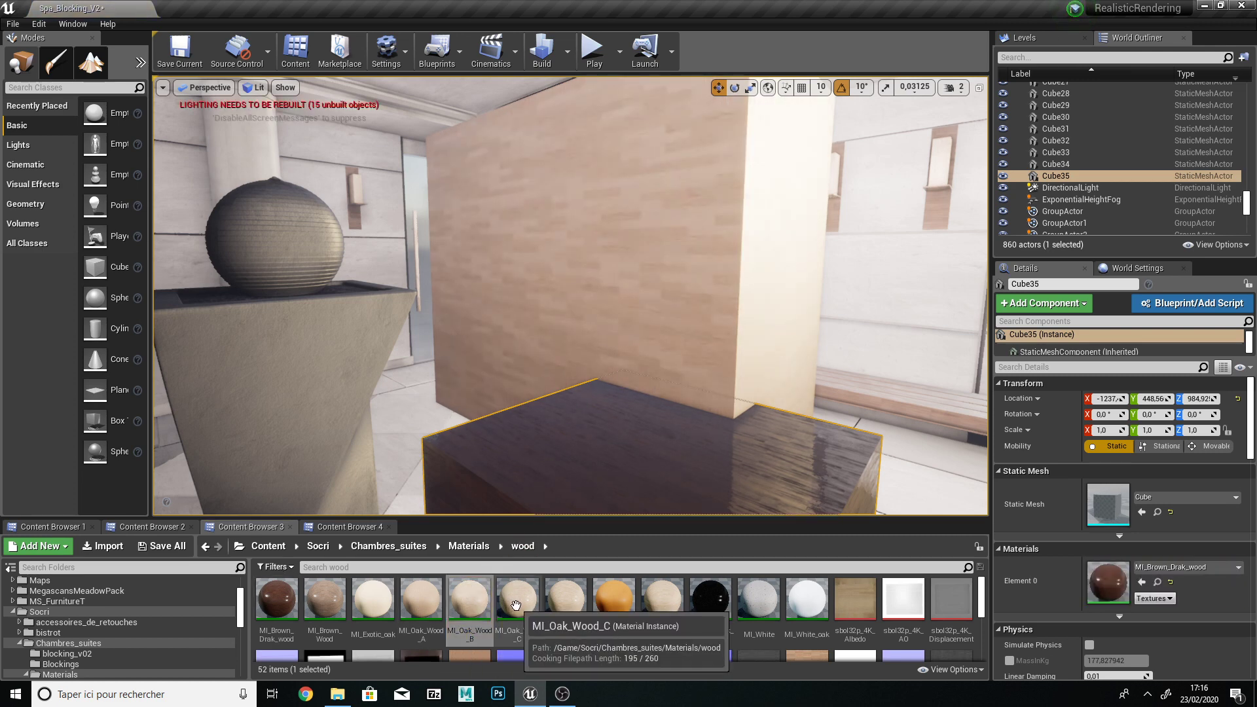
left_click_drag(517, 599, 651, 316)
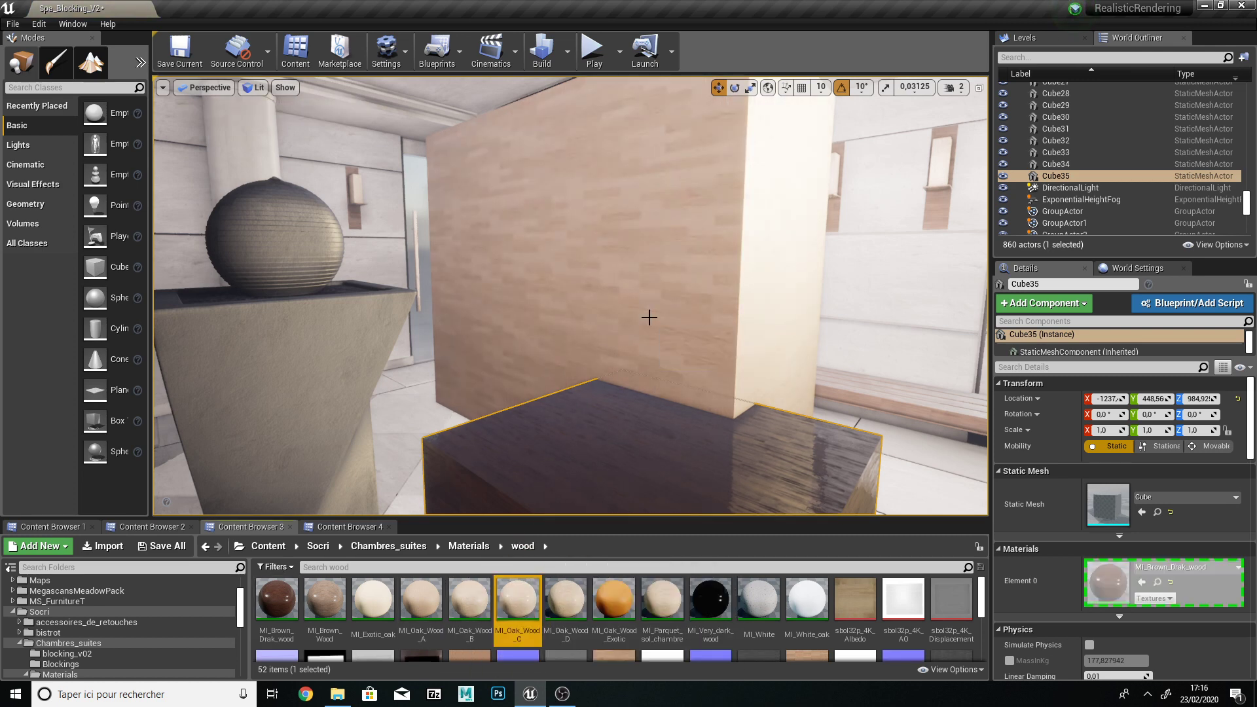
left_click_drag(470, 599, 625, 317)
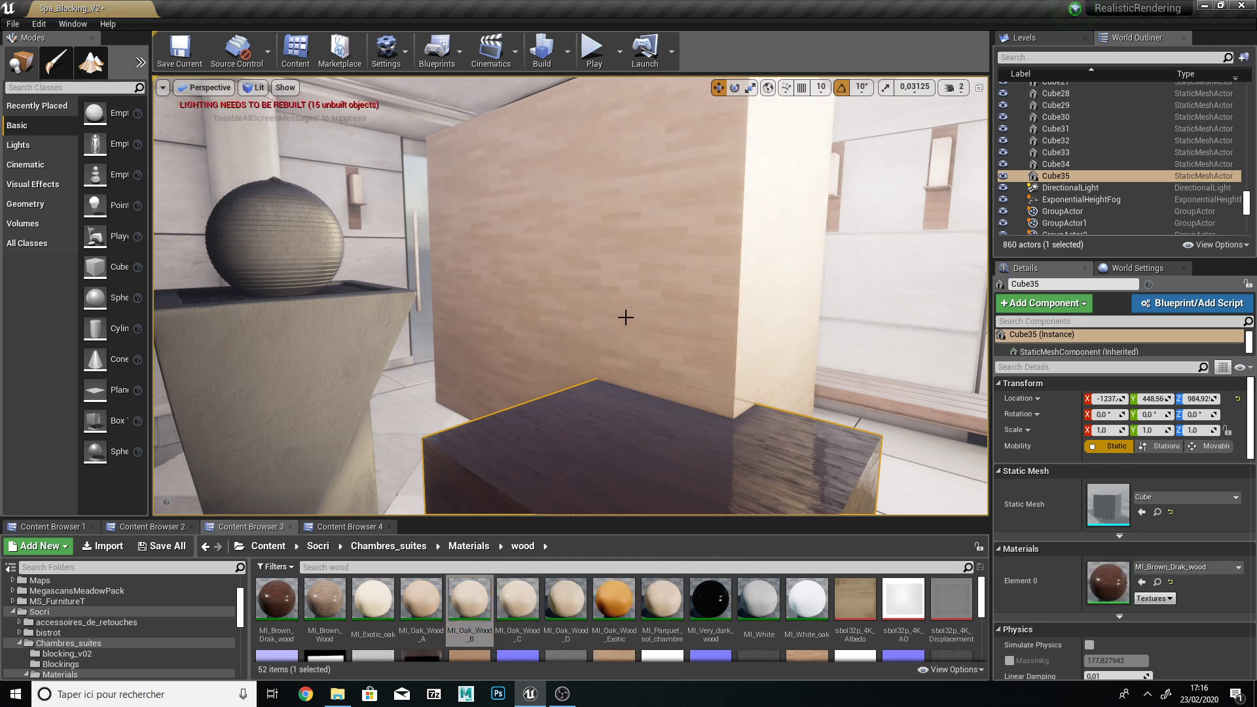
left_click_drag(373, 599, 628, 311)
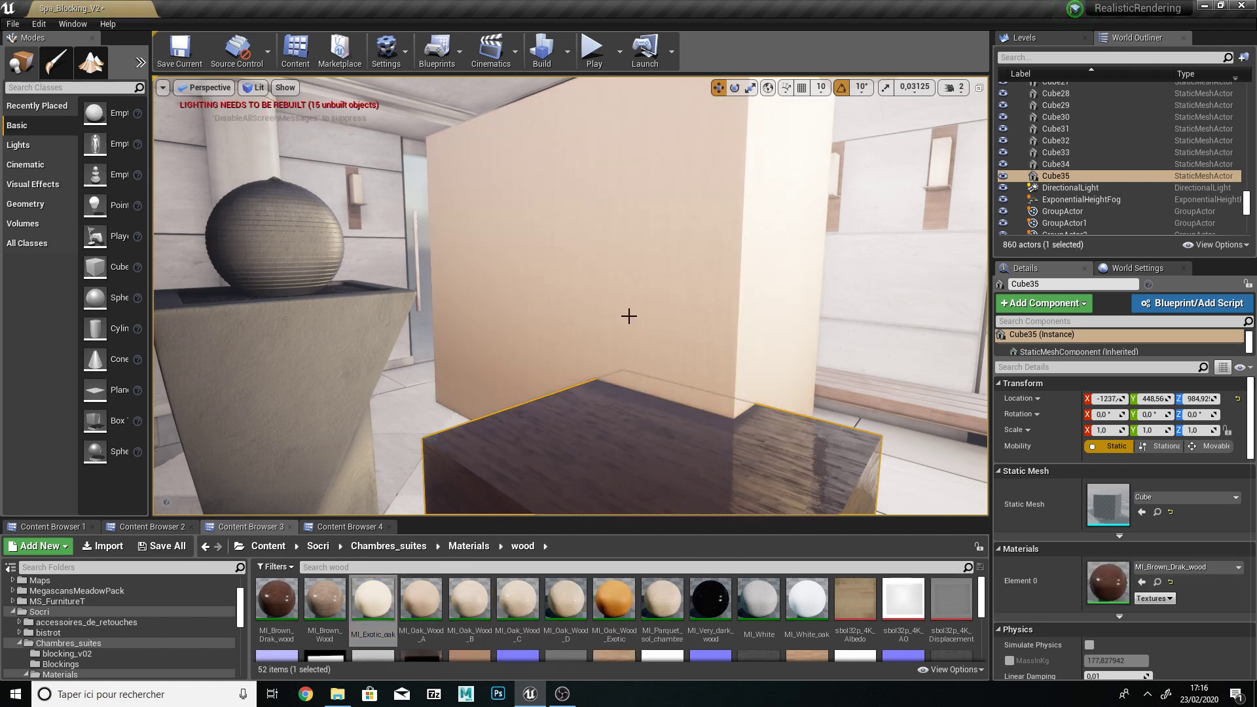
left_click_drag(614, 599, 666, 297)
right_click_drag(665, 298, 558, 174)
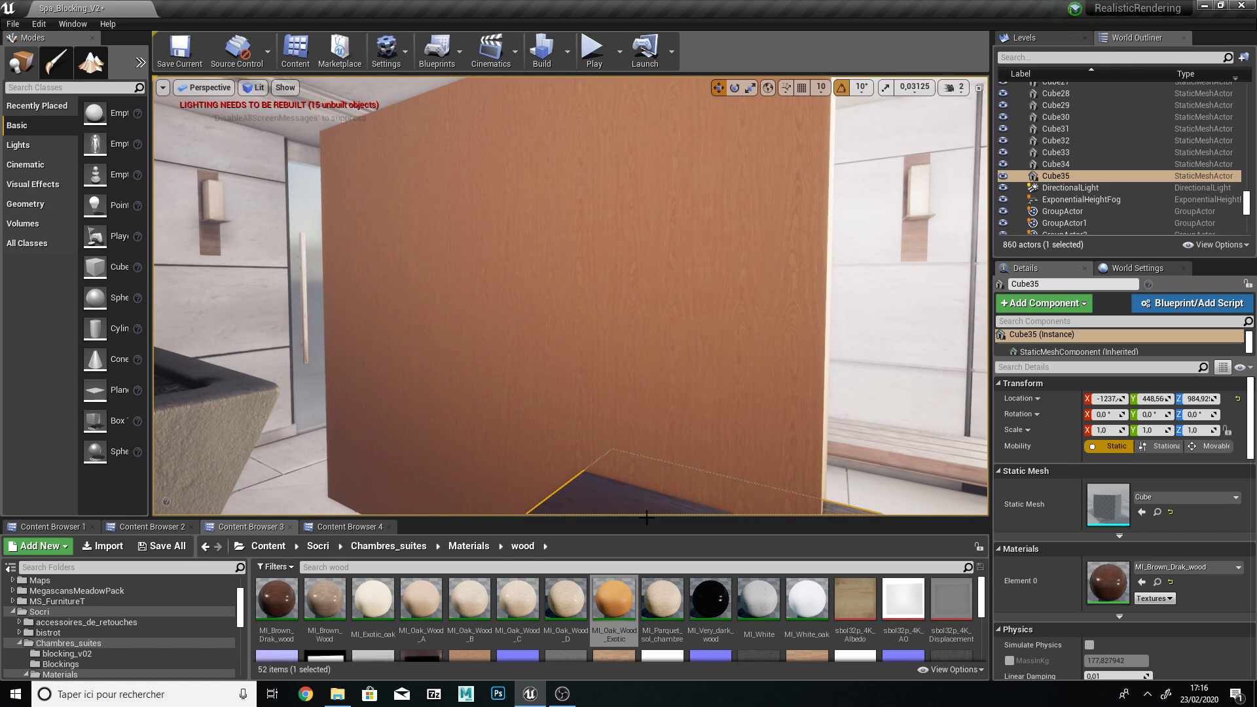
Step: Examine the tiiicbwv_4K_Albedo texture from the wood folder at full-window size and close it
scroll(629, 429, "down", 4)
scroll(739, 641, "down", 3)
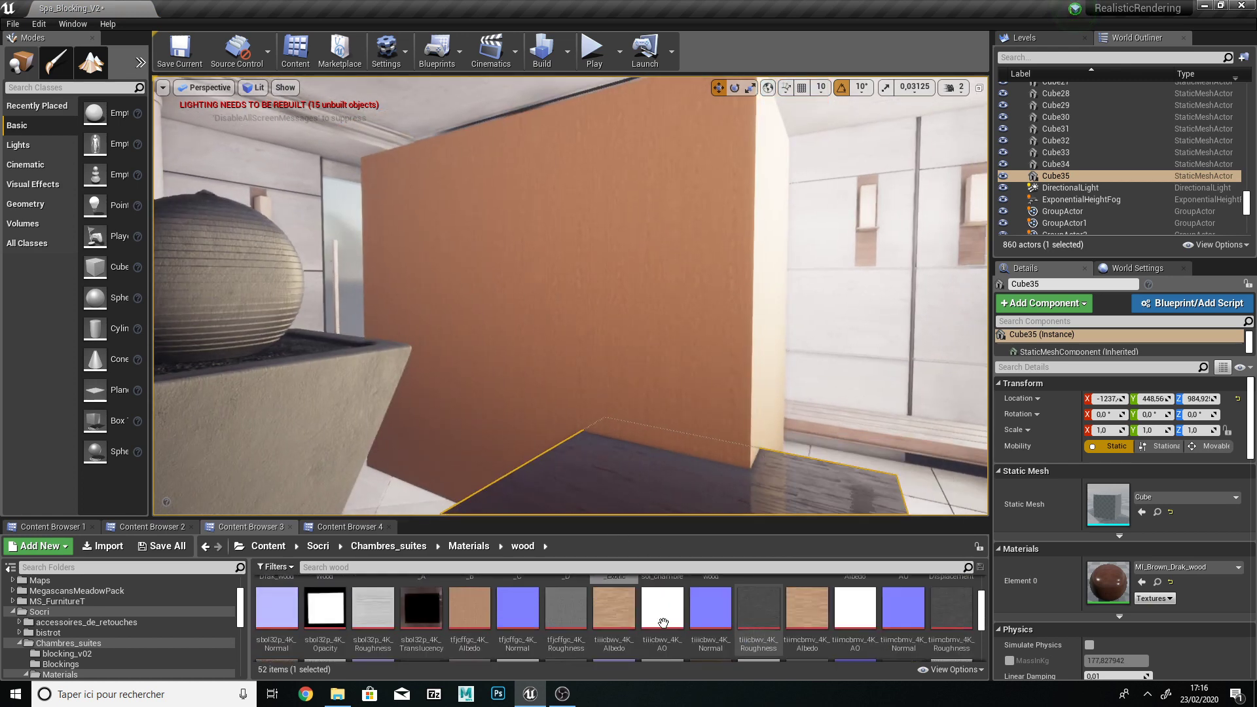
left_click(620, 610)
double_click(620, 610)
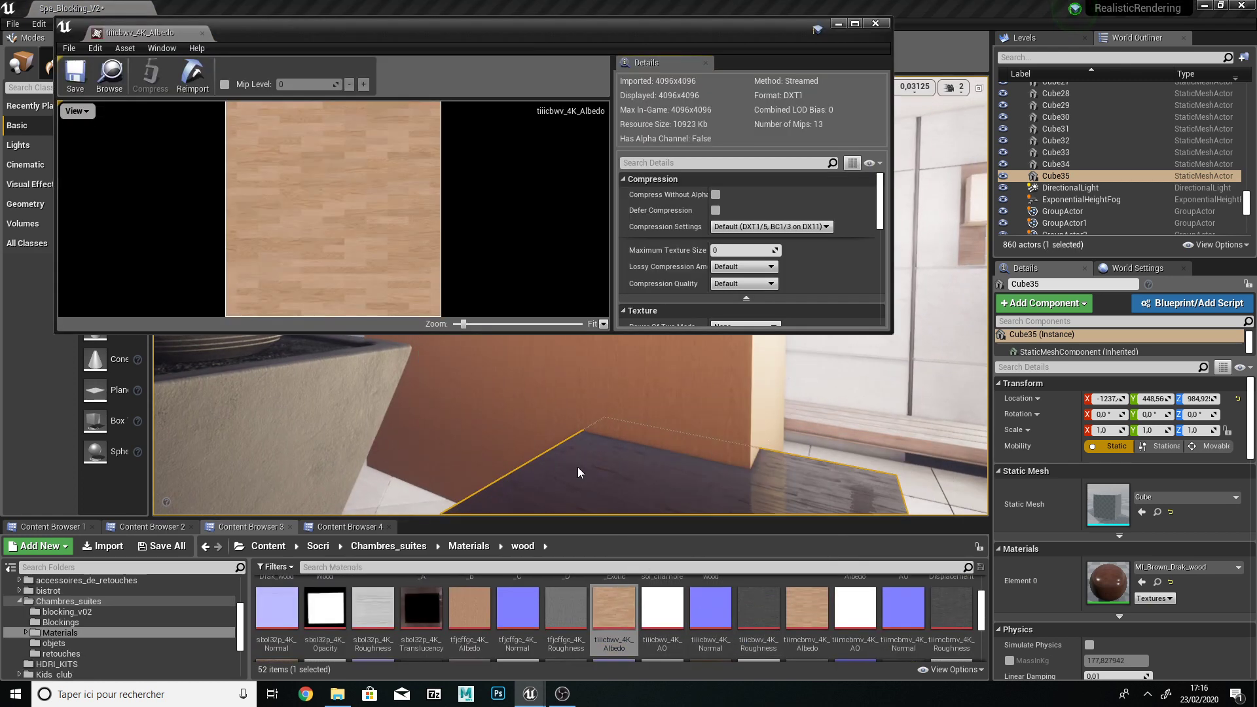
double_click(589, 28)
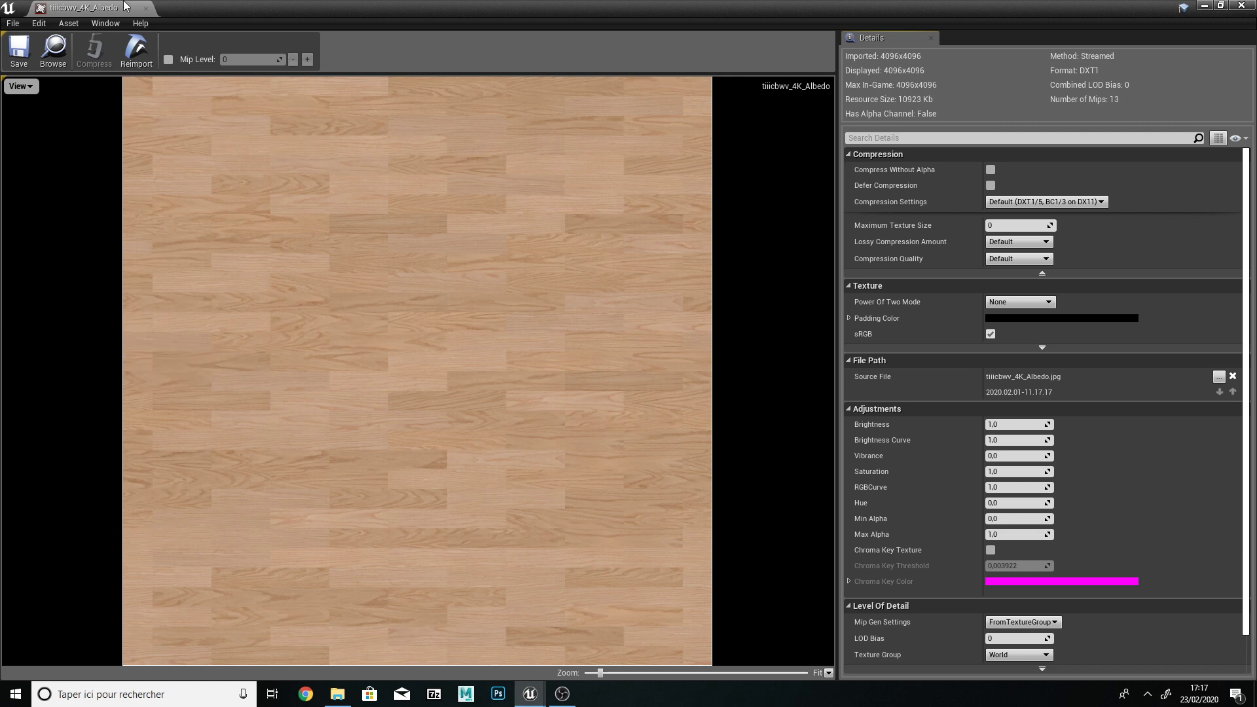
left_click(146, 9)
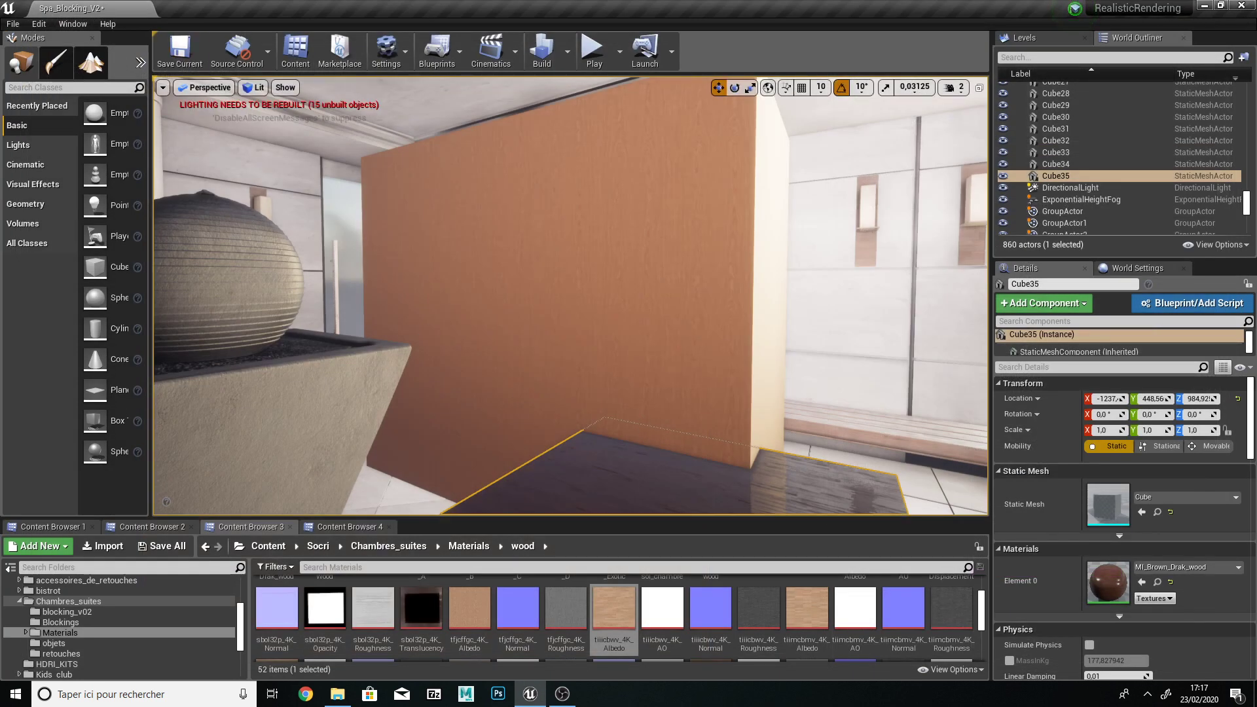
Step: Enlarge the asset browsing area and delete the small dark-wood cube and the large wood cube from the scene
right_click_drag(634, 429, 582, 448)
scroll(634, 430, "down", 4)
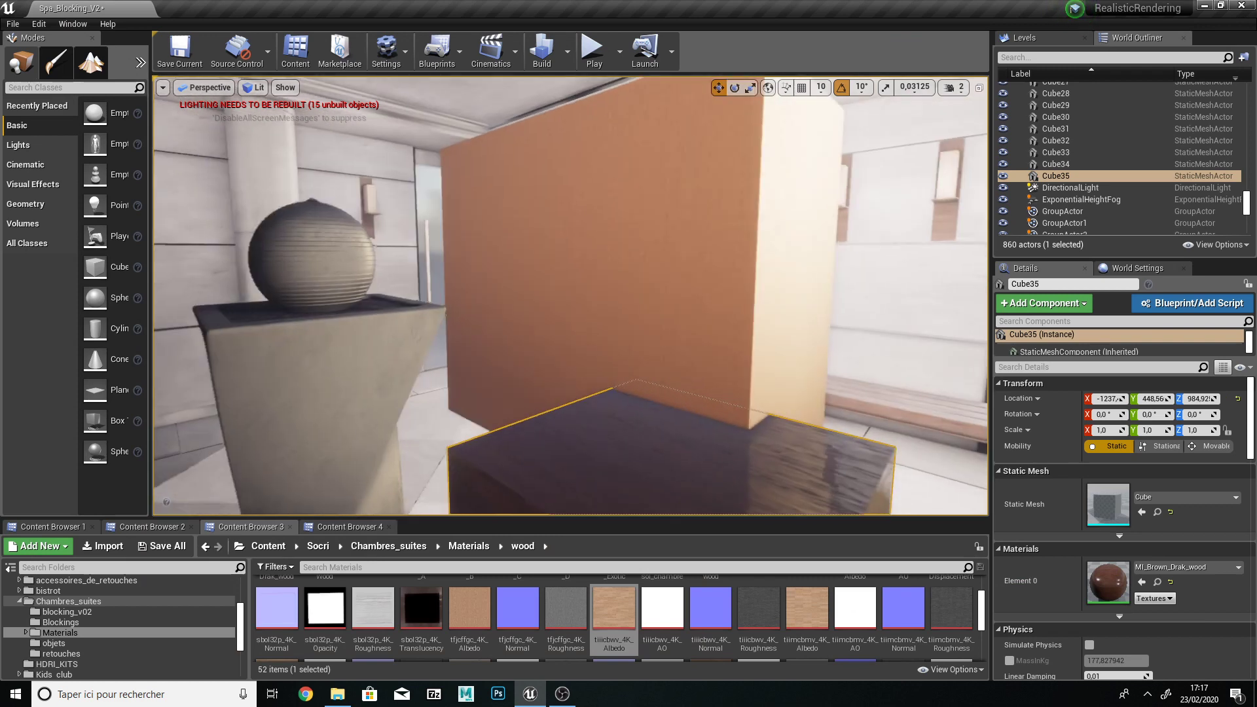
scroll(640, 480, "up", 4)
scroll(640, 480, "down", 1)
left_click_drag(603, 517, 589, 353)
left_click(671, 628)
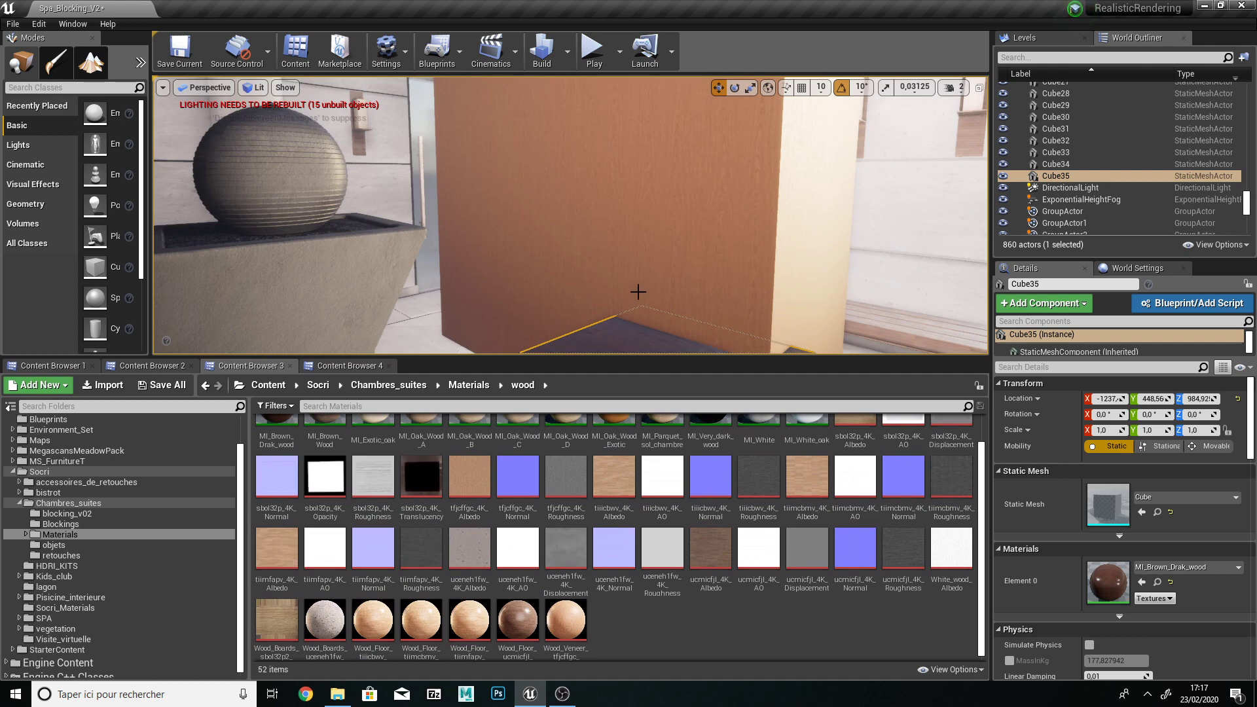
key("Delete")
left_click(631, 271)
key("Delete")
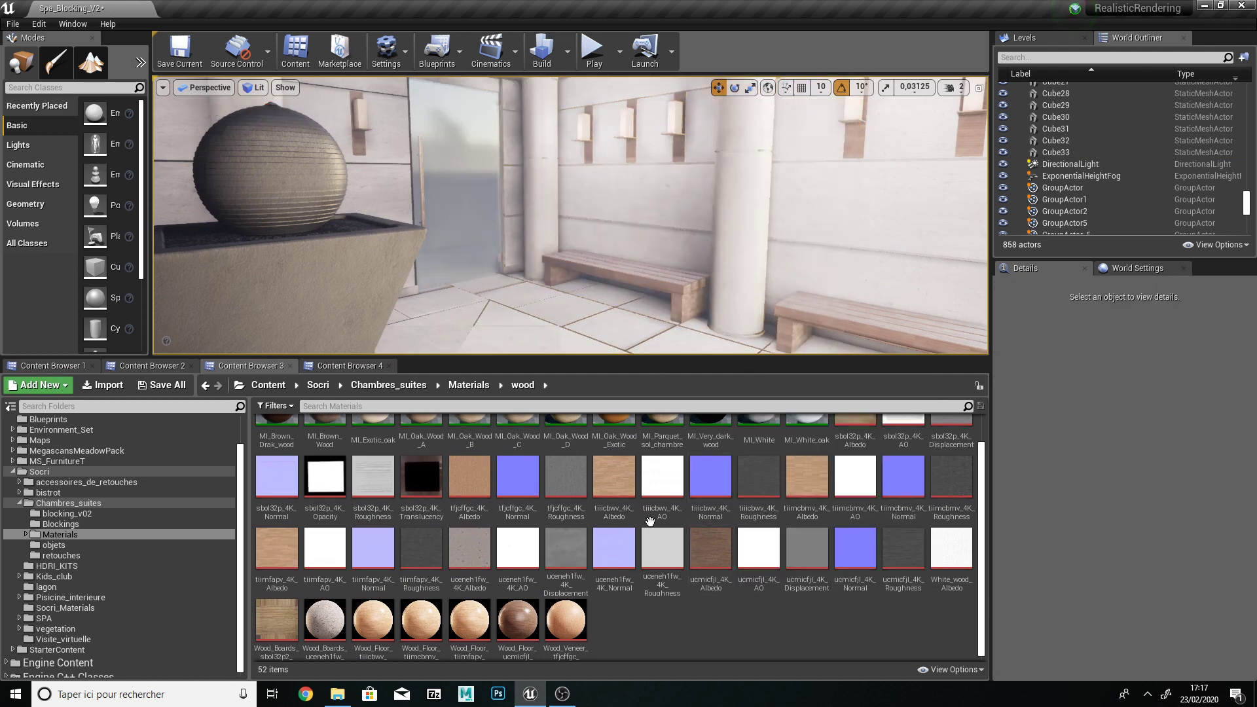
Step: Create a material named World_Aligned_Texutre in the wood folder and open it for editing
scroll(656, 532, "up", 3)
scroll(659, 527, "down", 3)
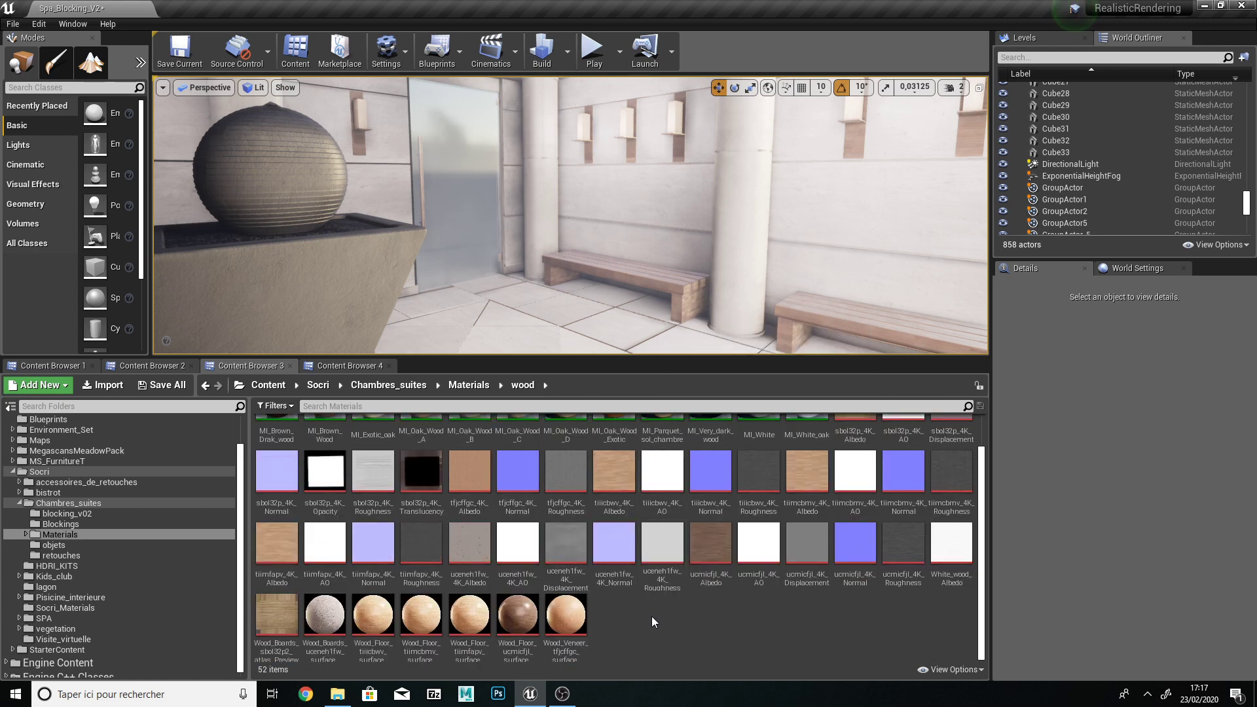
right_click(651, 617)
left_click(702, 368)
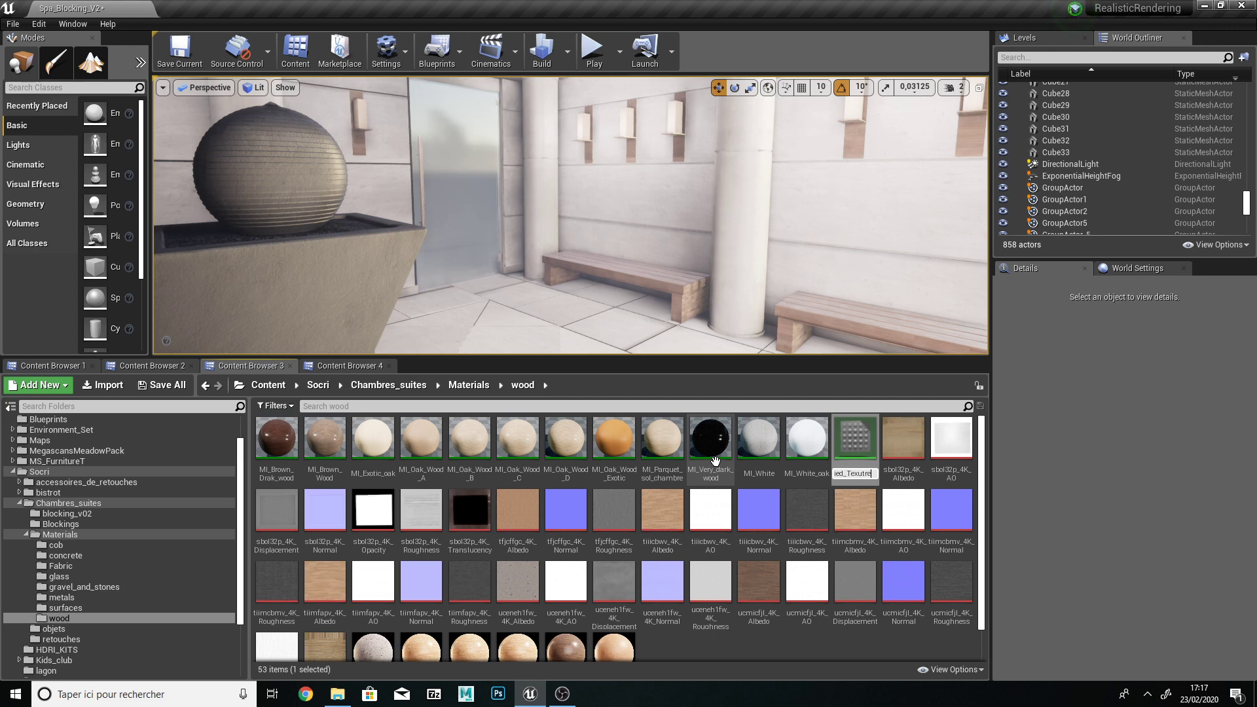
key("Return")
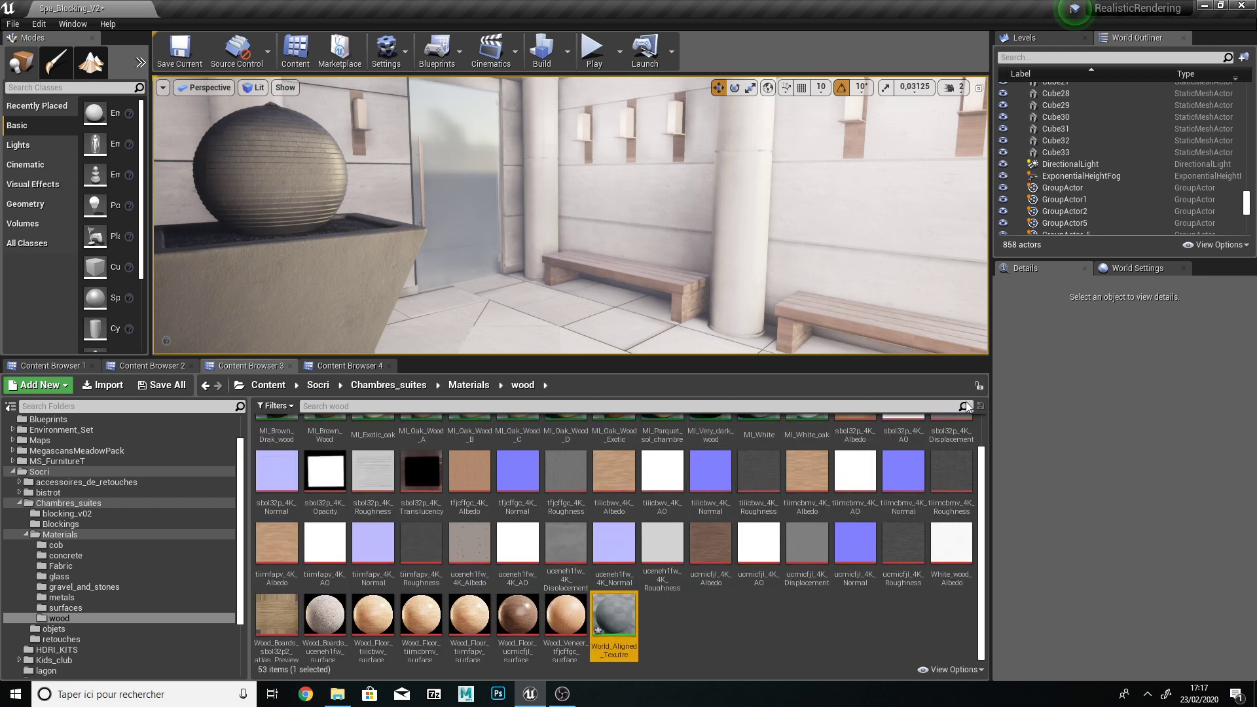
double_click(623, 627)
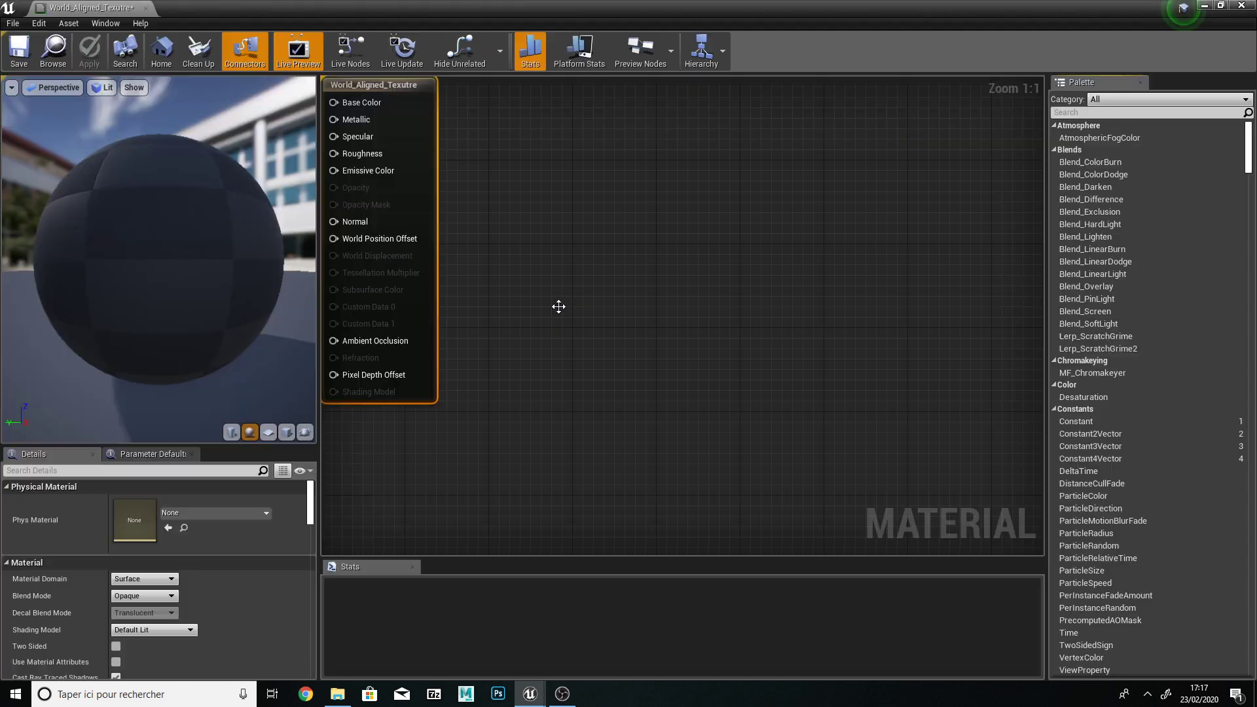
right_click(555, 205)
type("tex")
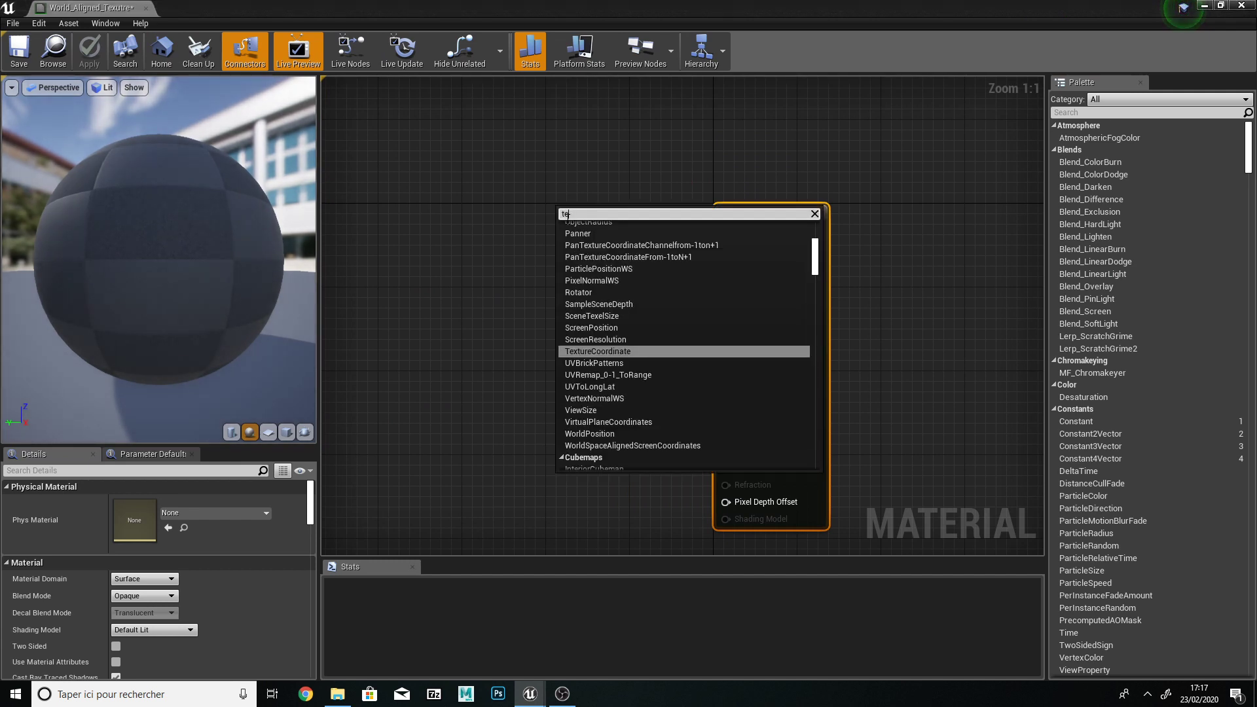
left_click(893, 3)
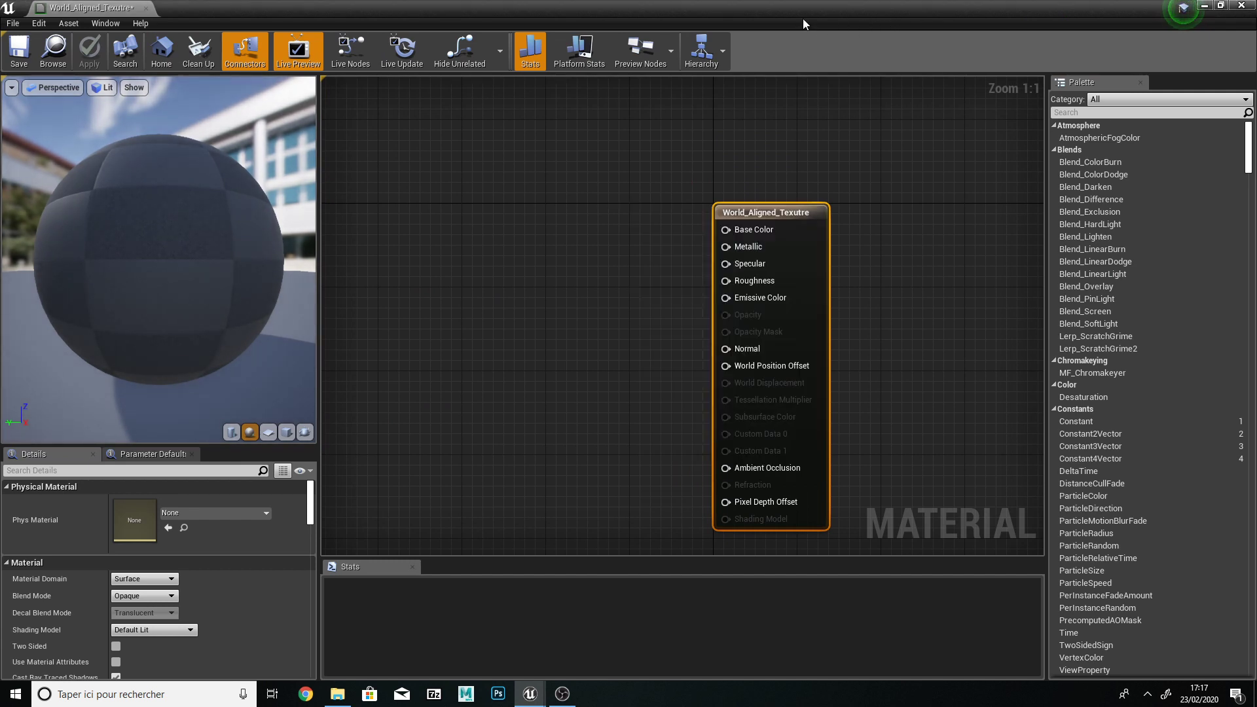
Step: Wire a texture sample of tiiicbwv_4K_Albedo from its RGB output into Base Color, and remove the sample again
left_click_drag(741, 9, 588, 30)
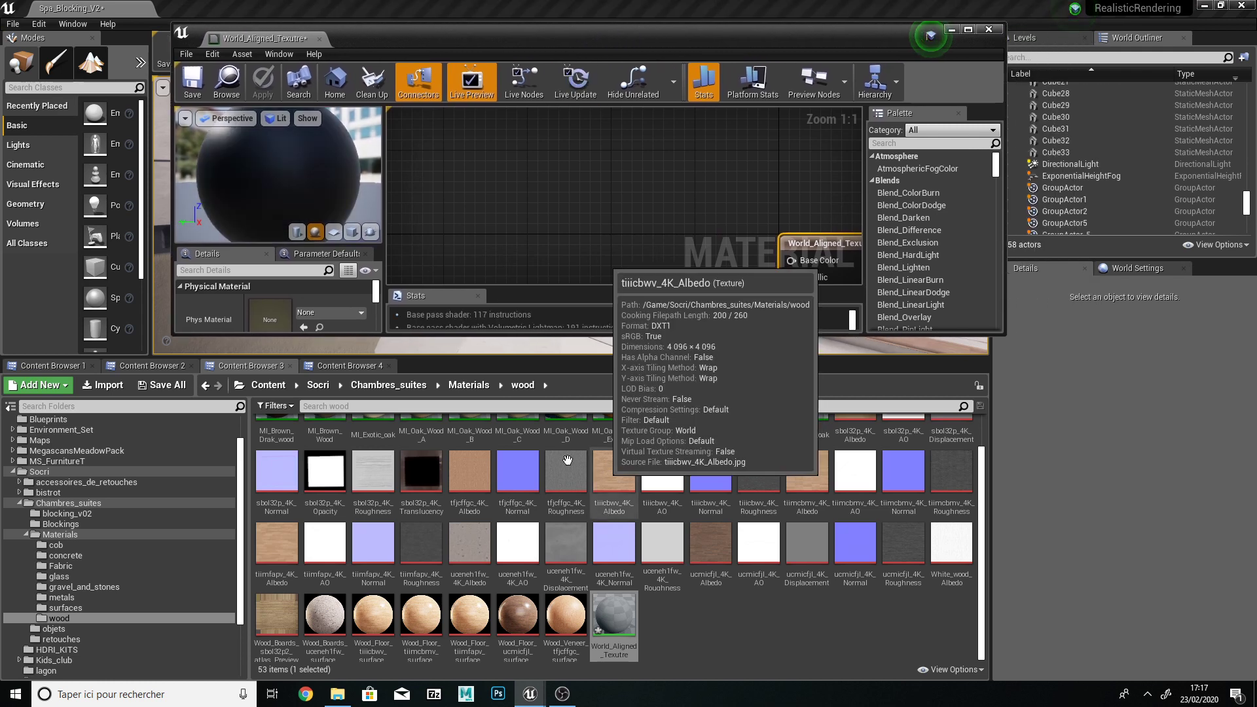
left_click_drag(614, 481, 606, 215)
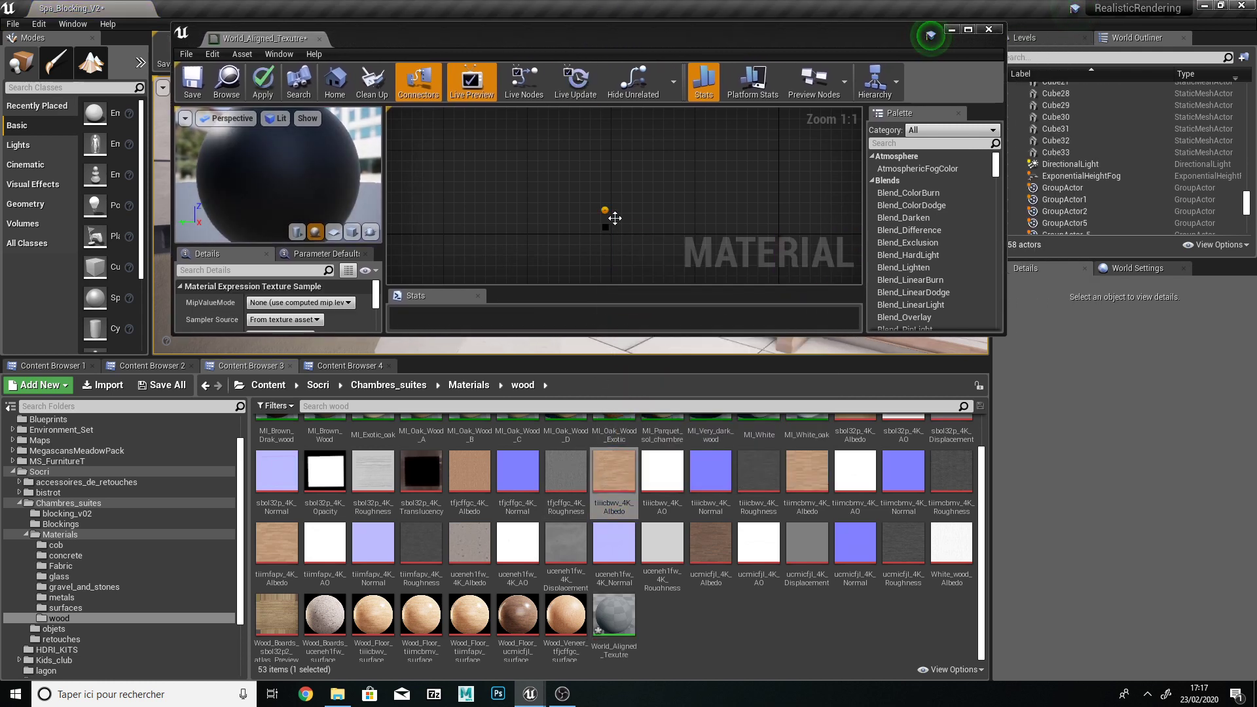
right_click_drag(694, 196, 641, 97)
left_click_drag(651, 138, 737, 162)
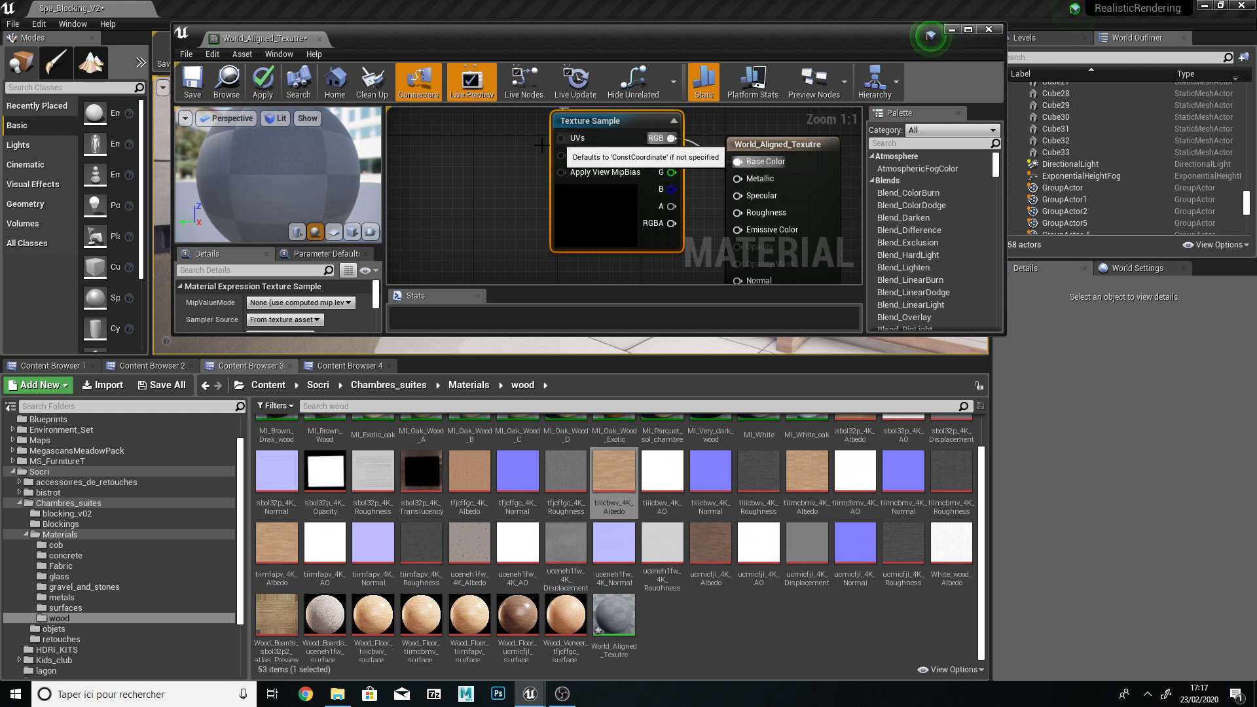
key("Delete")
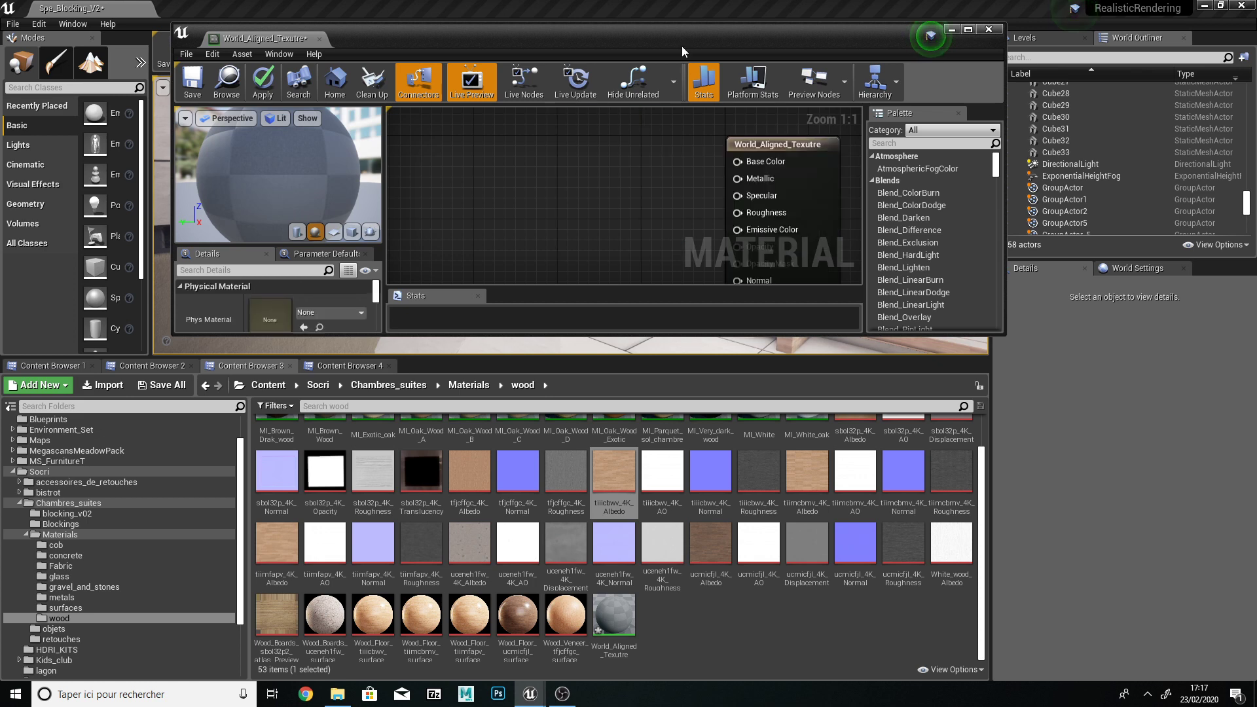
Step: Maximize the material editor and add a WorldAlignedTexture function node beside the World_Aligned_Texutre material node
double_click(681, 43)
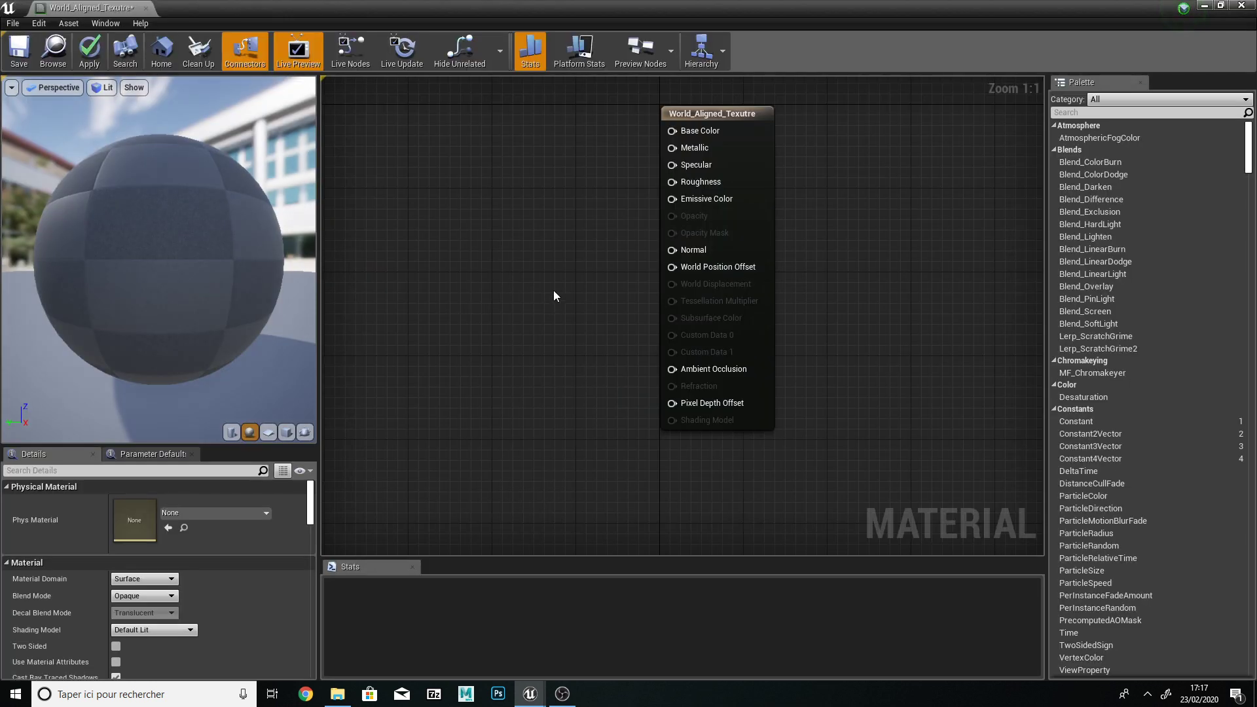
right_click(553, 291)
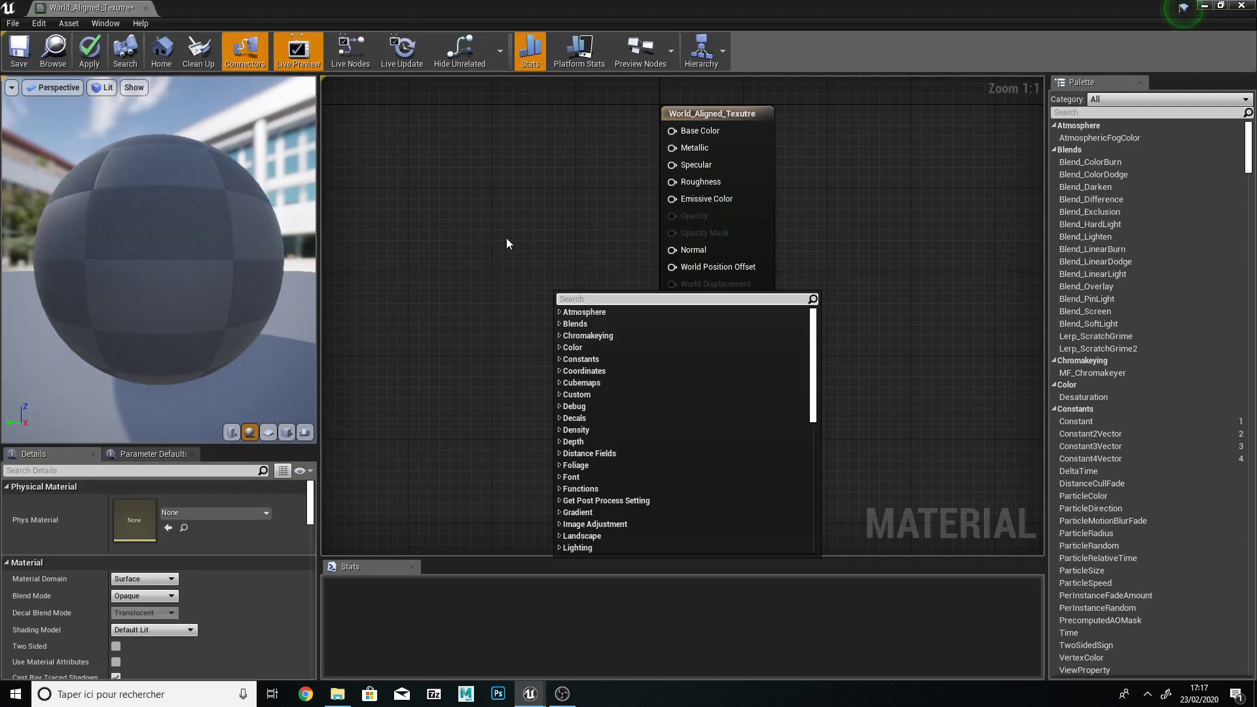
type("w")
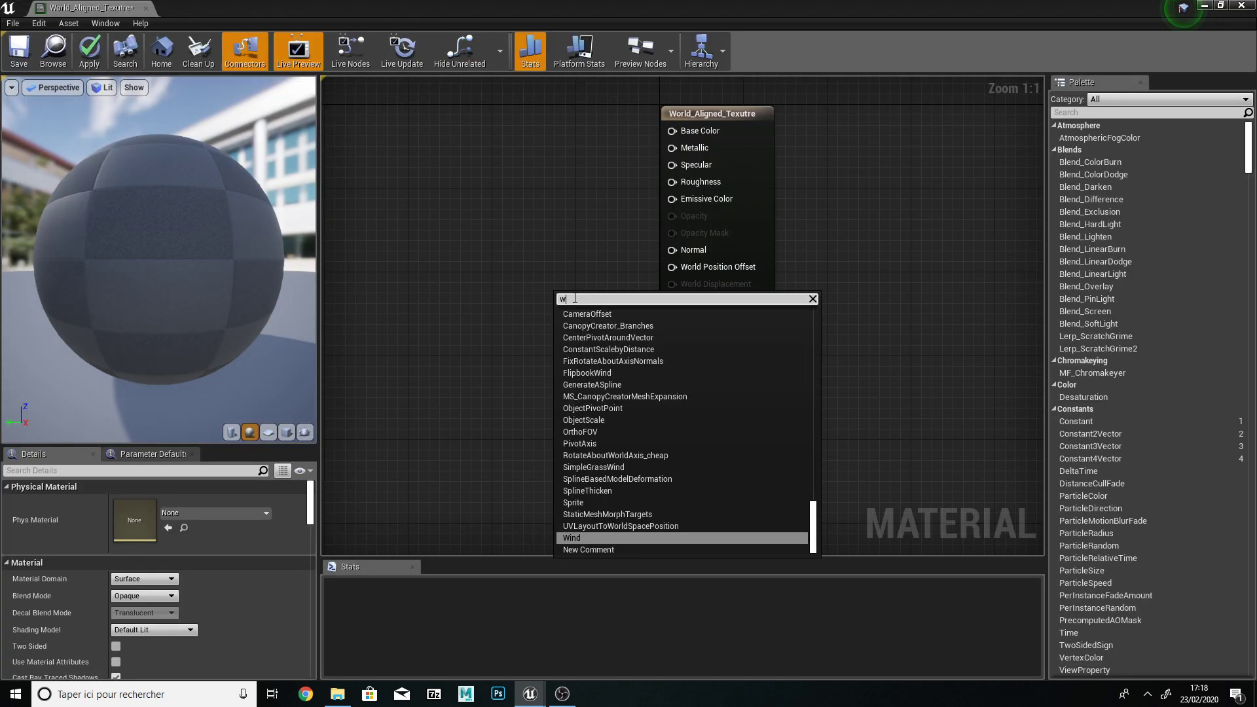
type("orld ali")
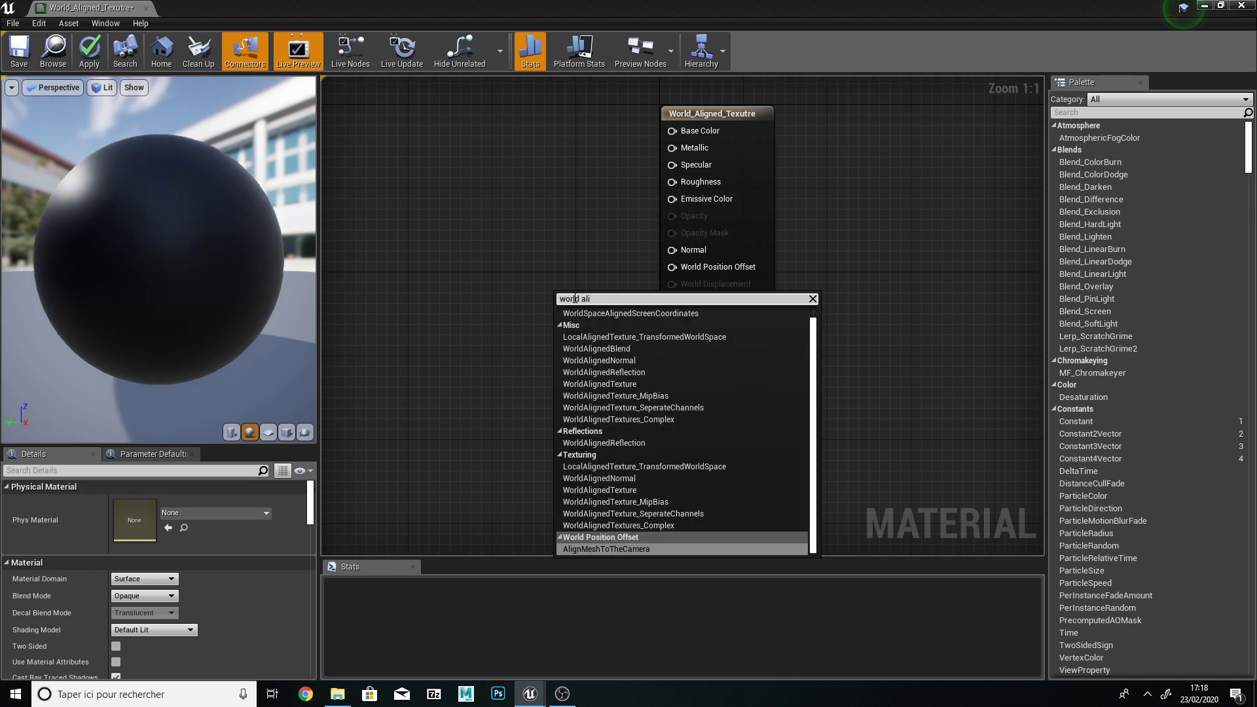
left_click(651, 496)
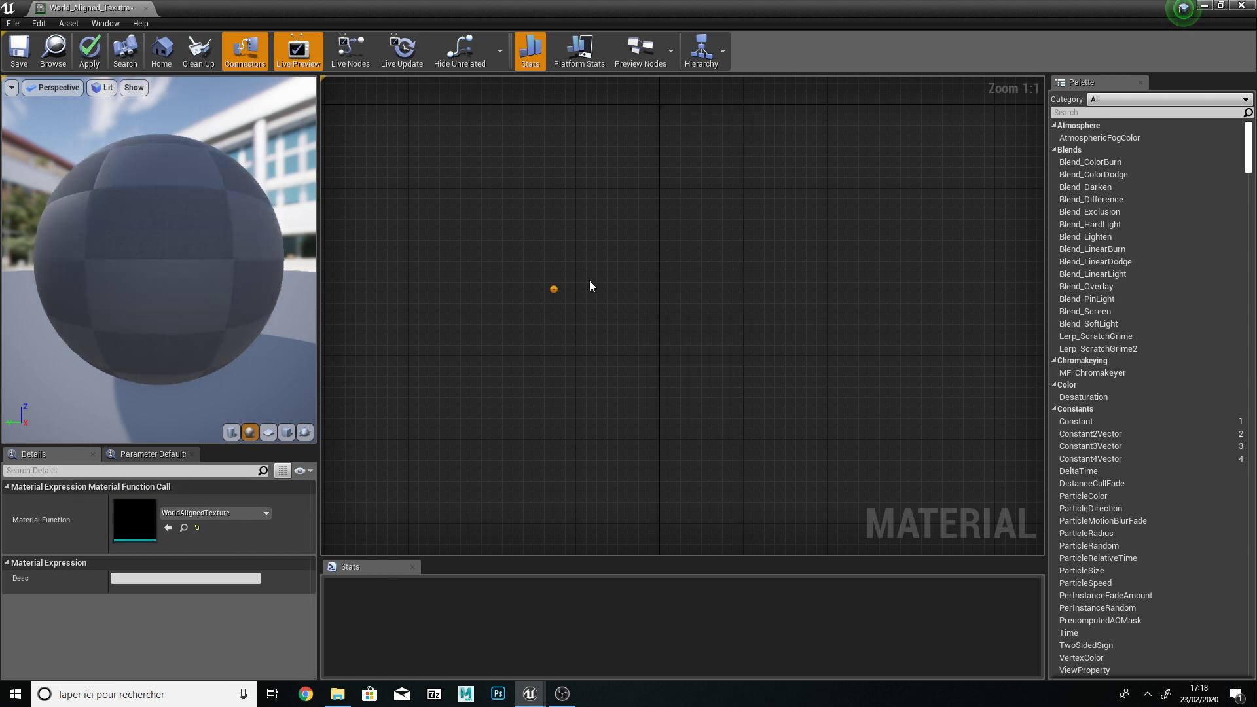
left_click_drag(593, 296, 464, 154)
right_click_drag(467, 362, 566, 529)
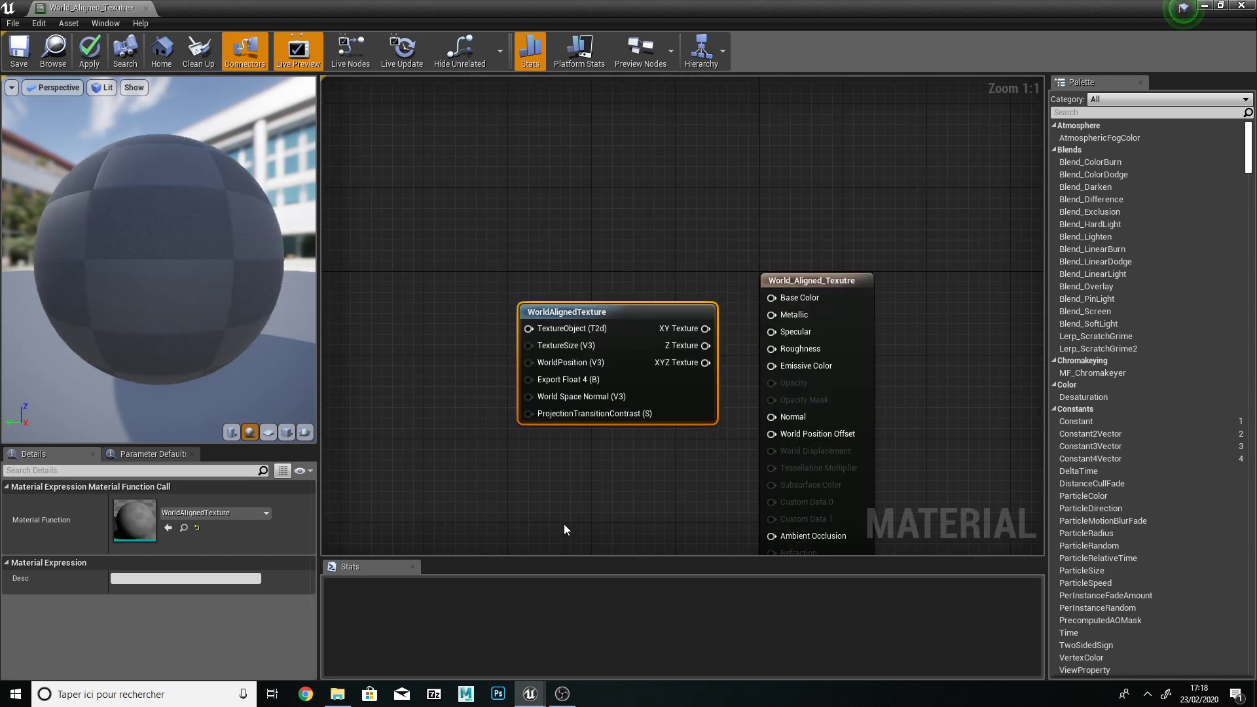
right_click(423, 259)
type("textu")
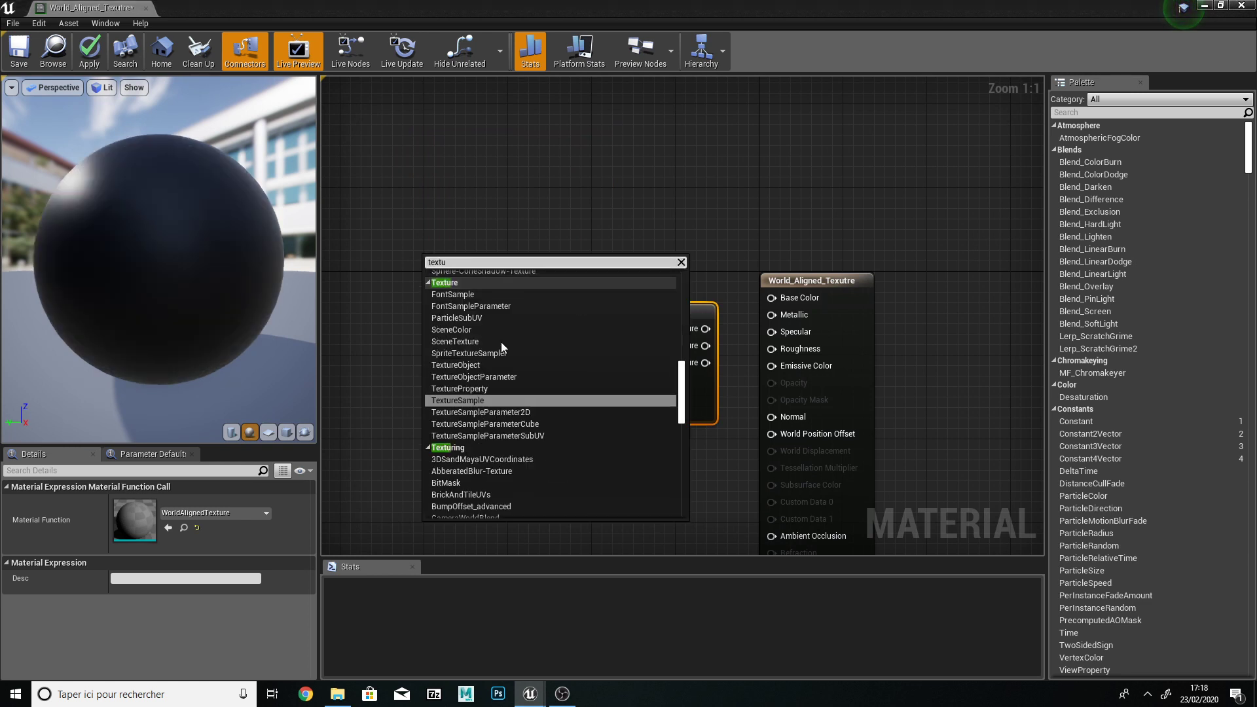
key("Escape")
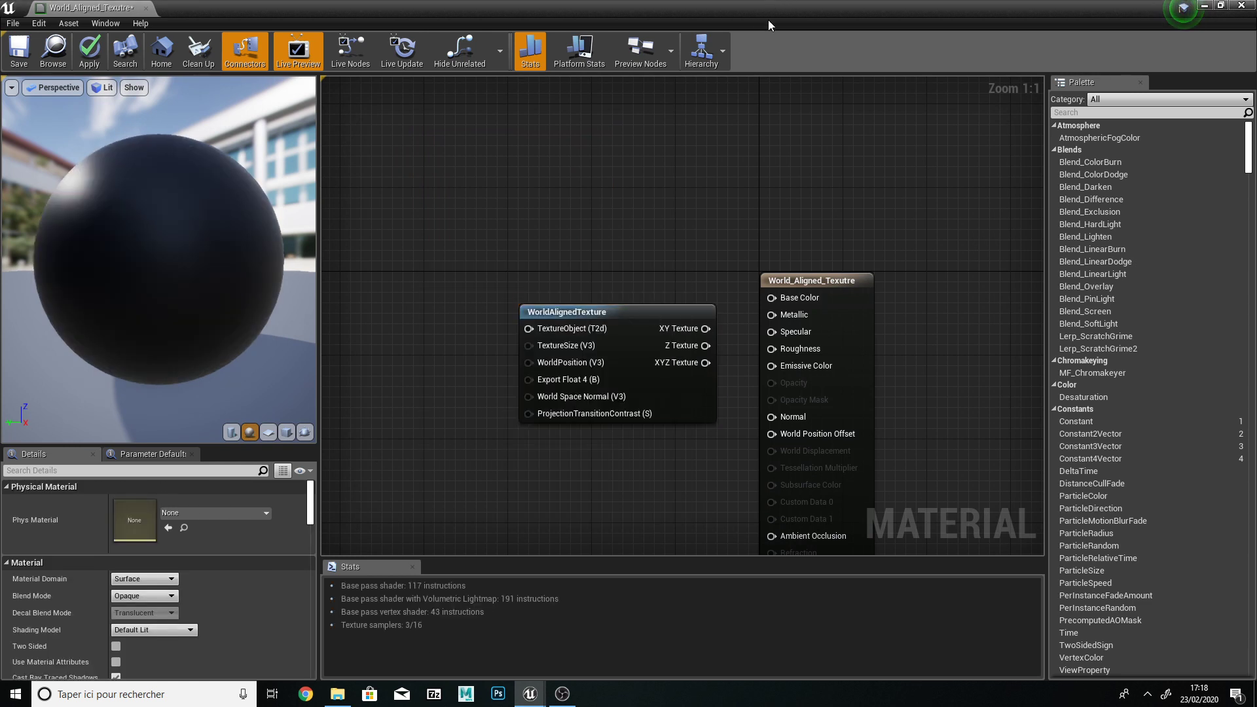
Step: Try to wire a tiiicbwv_4K_Albedo texture sample's RGB output into the WorldAlignedTexture node's TextureObject input, and delete the sample
left_click_drag(720, 12, 672, 21)
left_click_drag(614, 474, 601, 192)
mouse_move(645, 21)
left_mouse_down()
mouse_move(657, 11)
mouse_move(642, 2)
left_mouse_up()
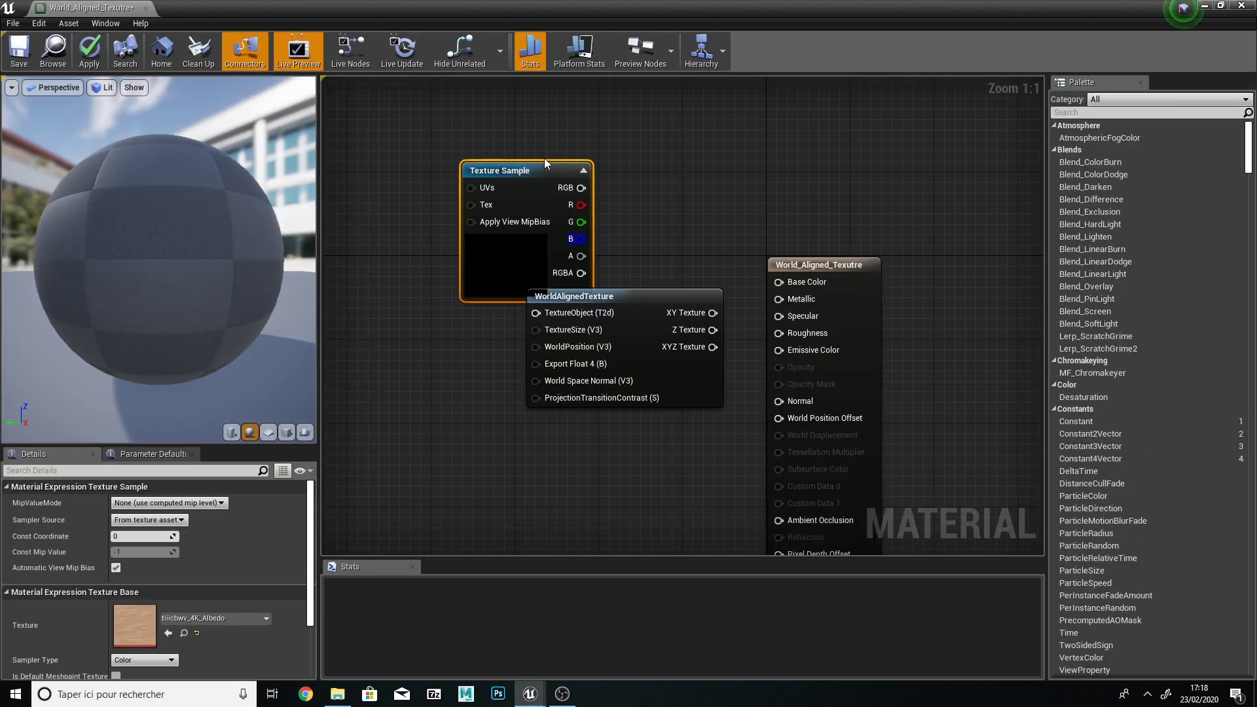
left_click_drag(517, 179, 415, 242)
left_click_drag(612, 301, 622, 270)
right_click_drag(542, 223, 611, 229)
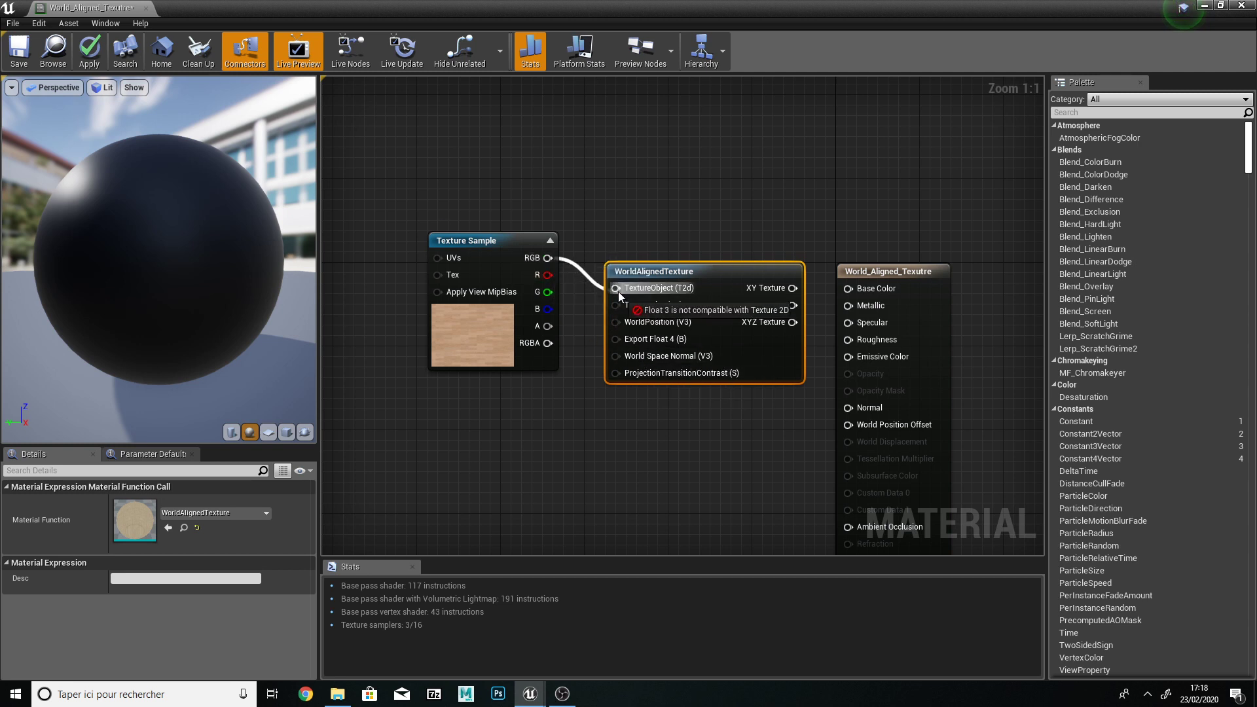
left_click_drag(618, 292, 591, 328)
left_click(511, 240)
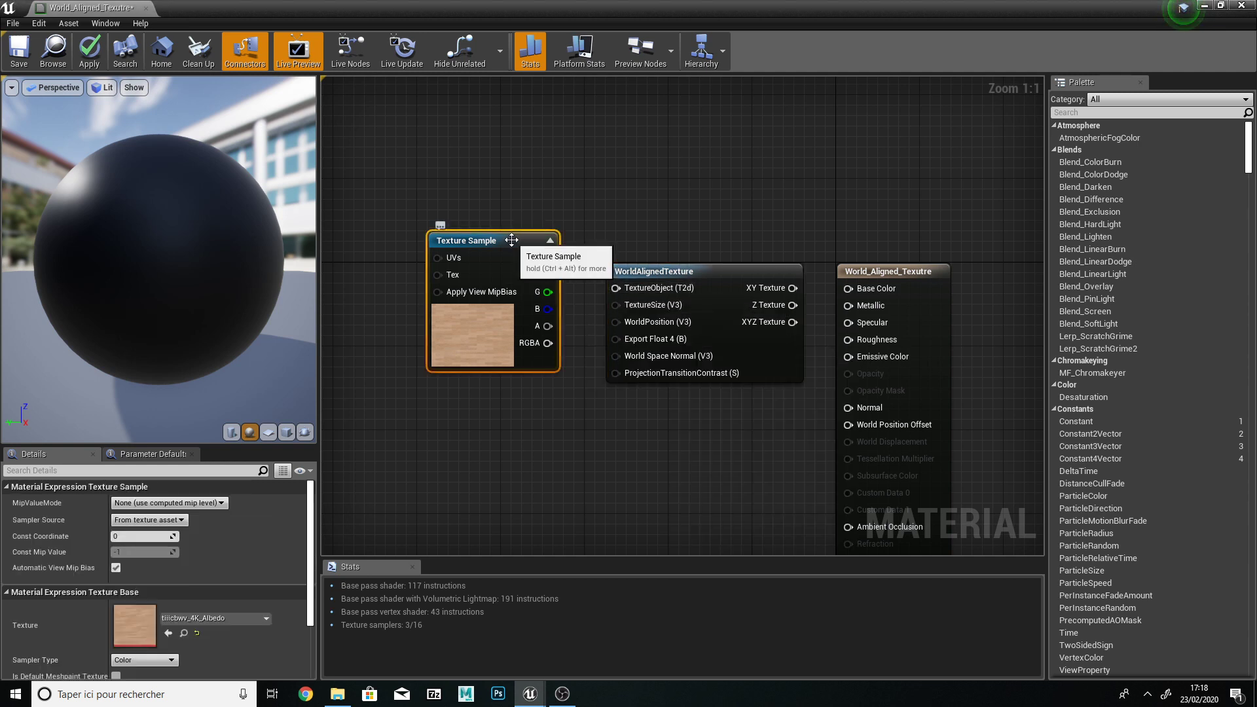
key("Delete")
Step: Promote the WorldAlignedTexture node's TextureObject input to a parameter and place the parameter node to its upper left
left_click_drag(672, 301, 628, 301)
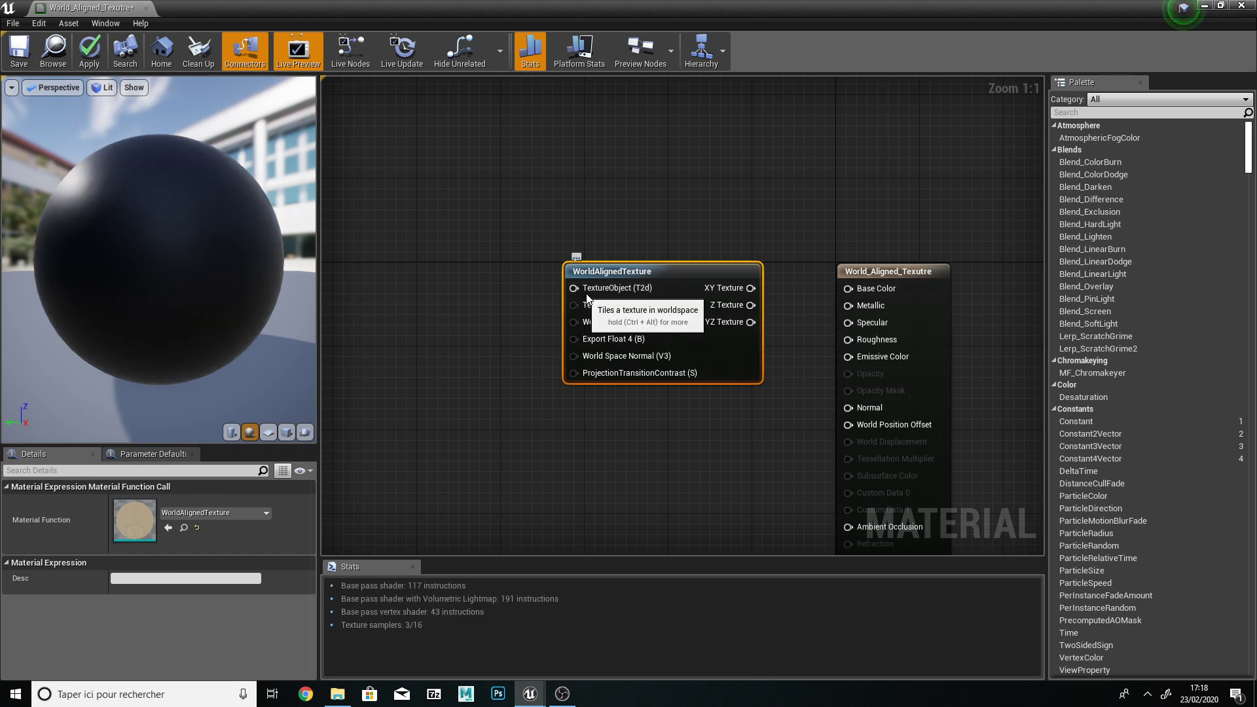
right_click(570, 289)
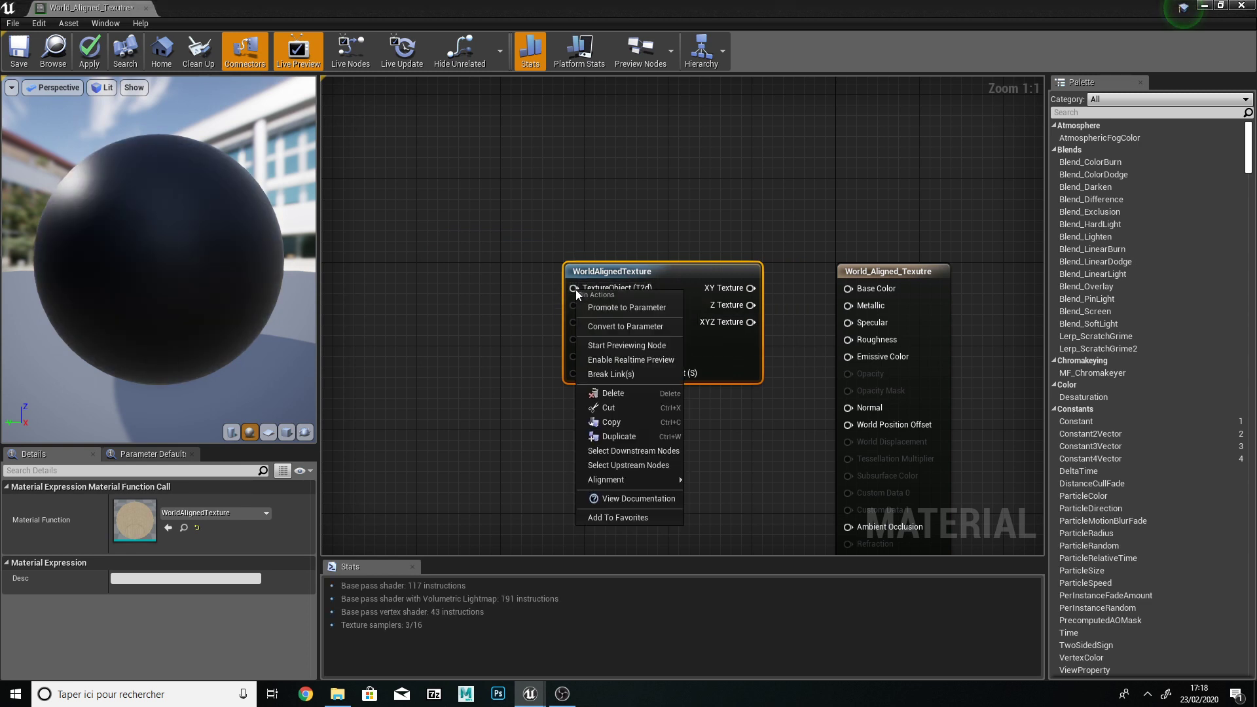
left_click(603, 316)
left_click_drag(499, 281, 427, 274)
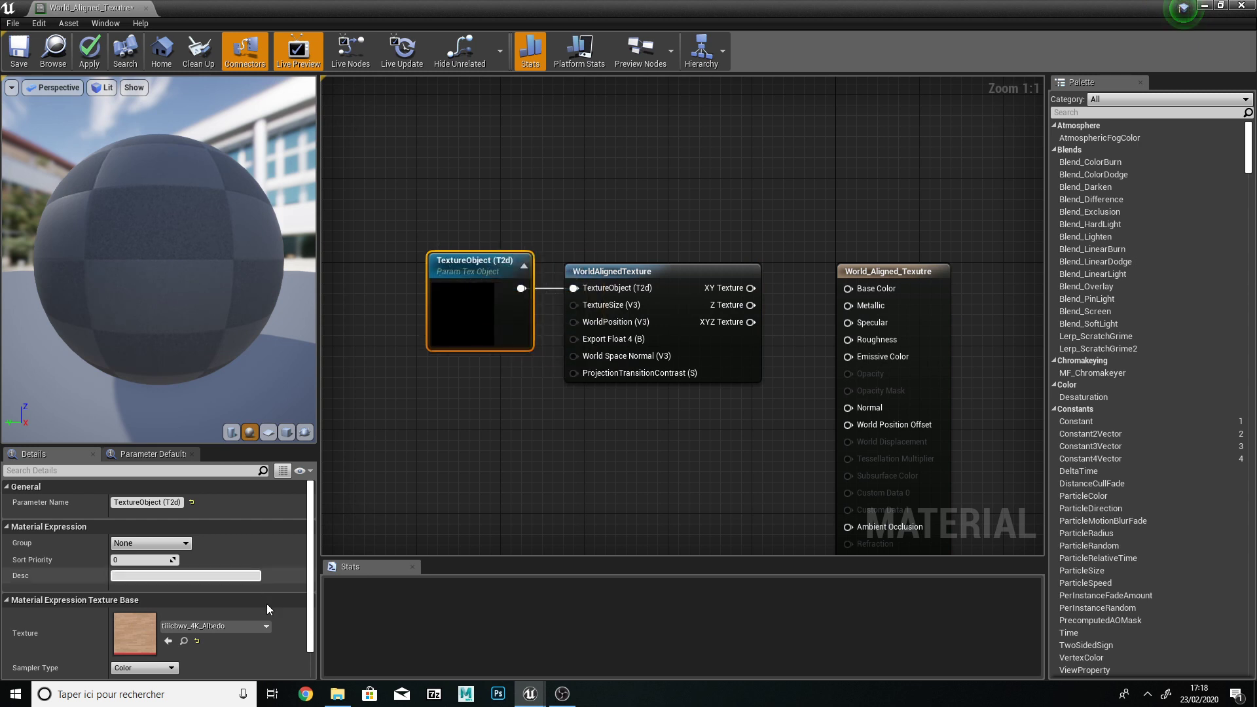
left_click_drag(475, 267, 476, 257)
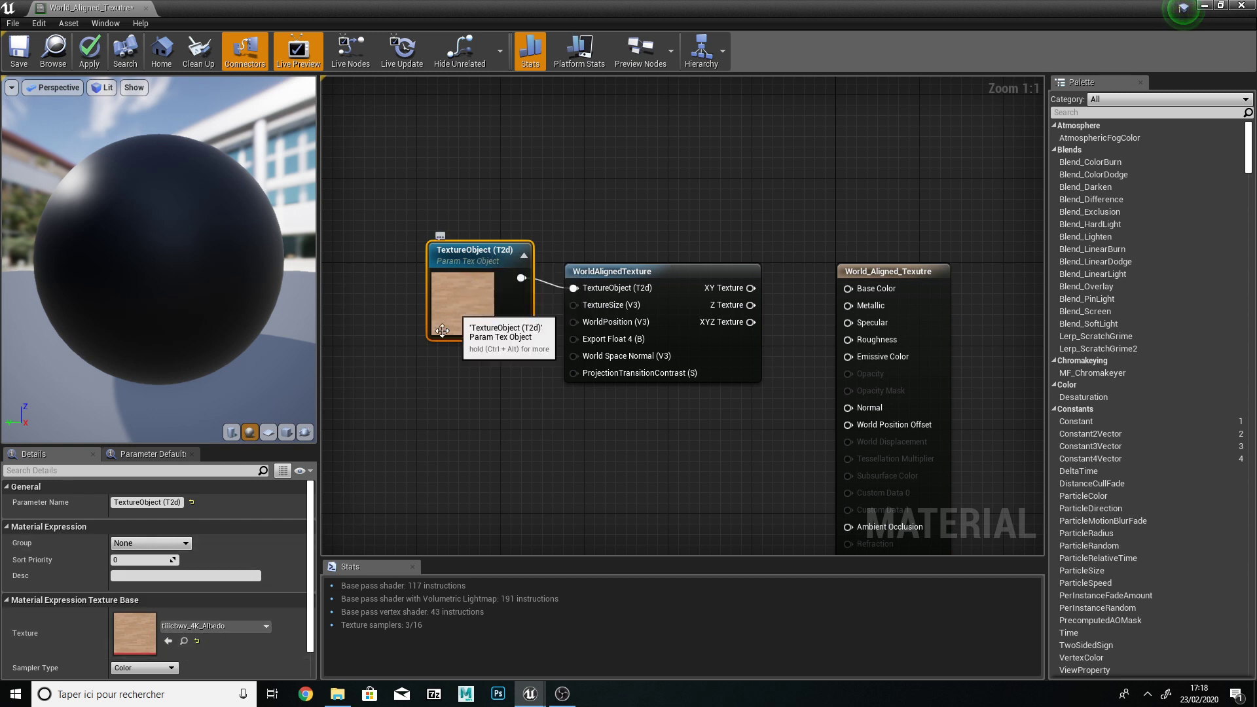
left_click(220, 628)
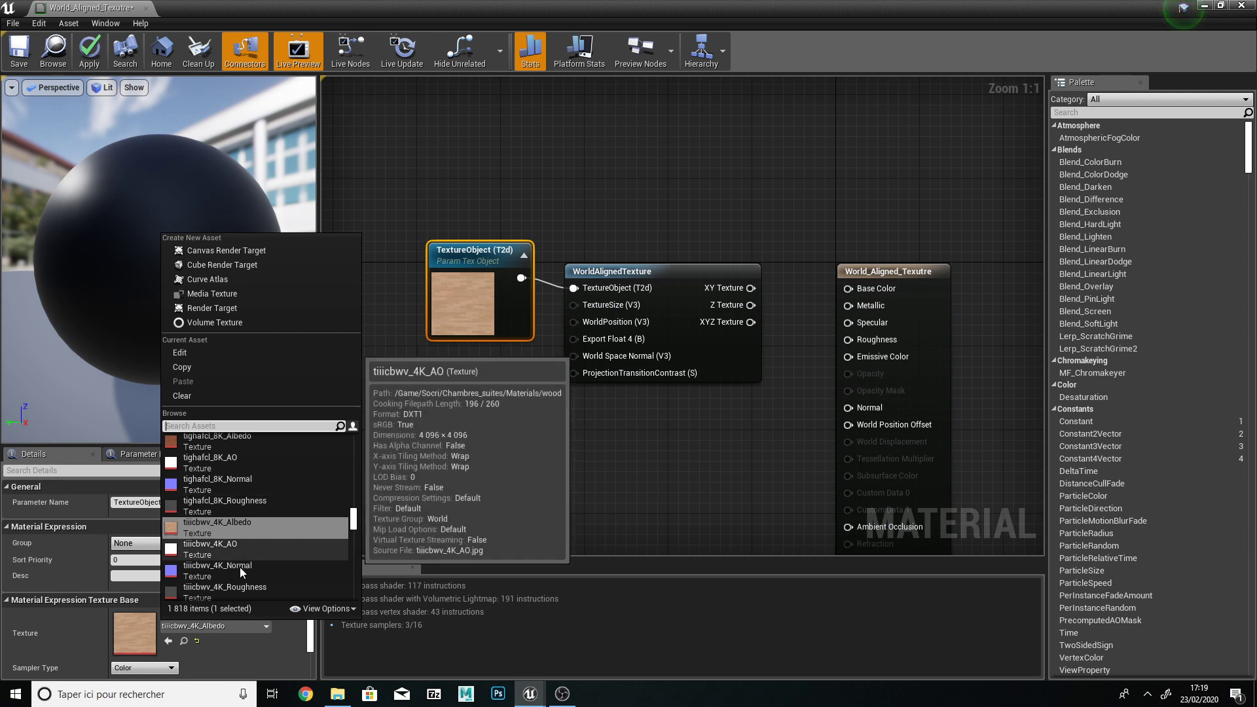
left_click_drag(495, 252, 485, 231)
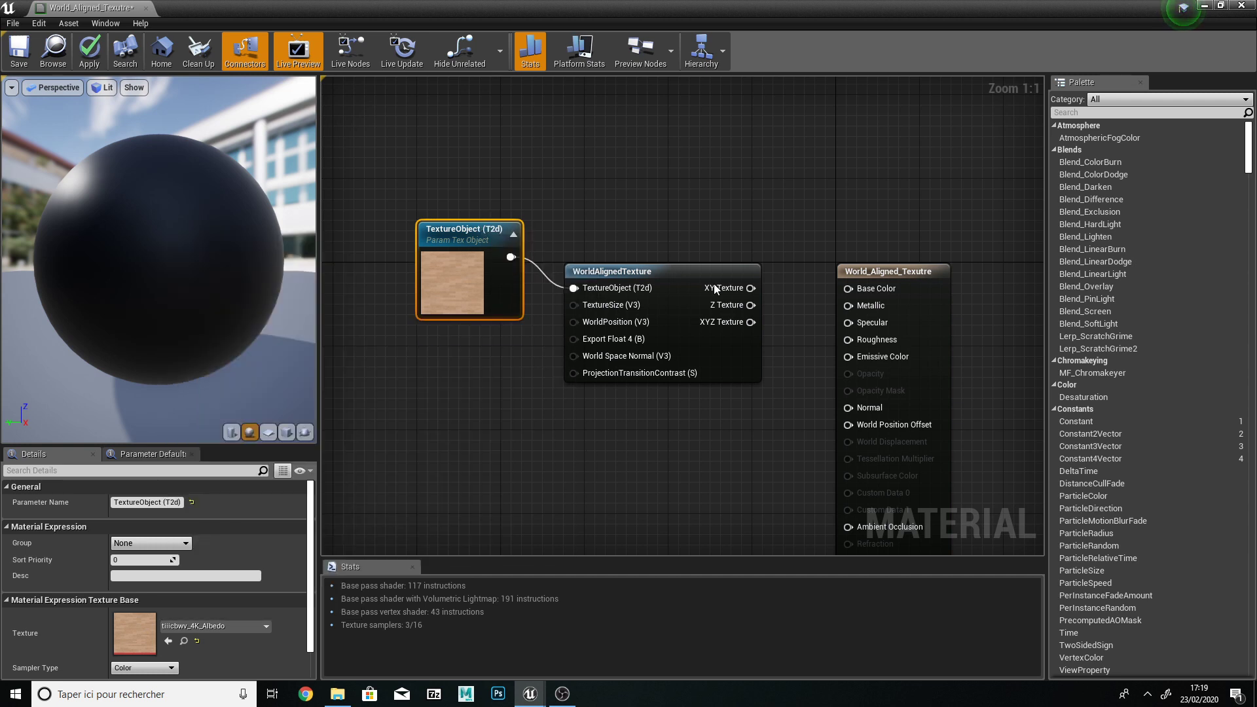
Step: Wire the WorldAlignedTexture node's XYZ Texture output into Base Color and apply the material
left_click_drag(751, 323, 848, 290)
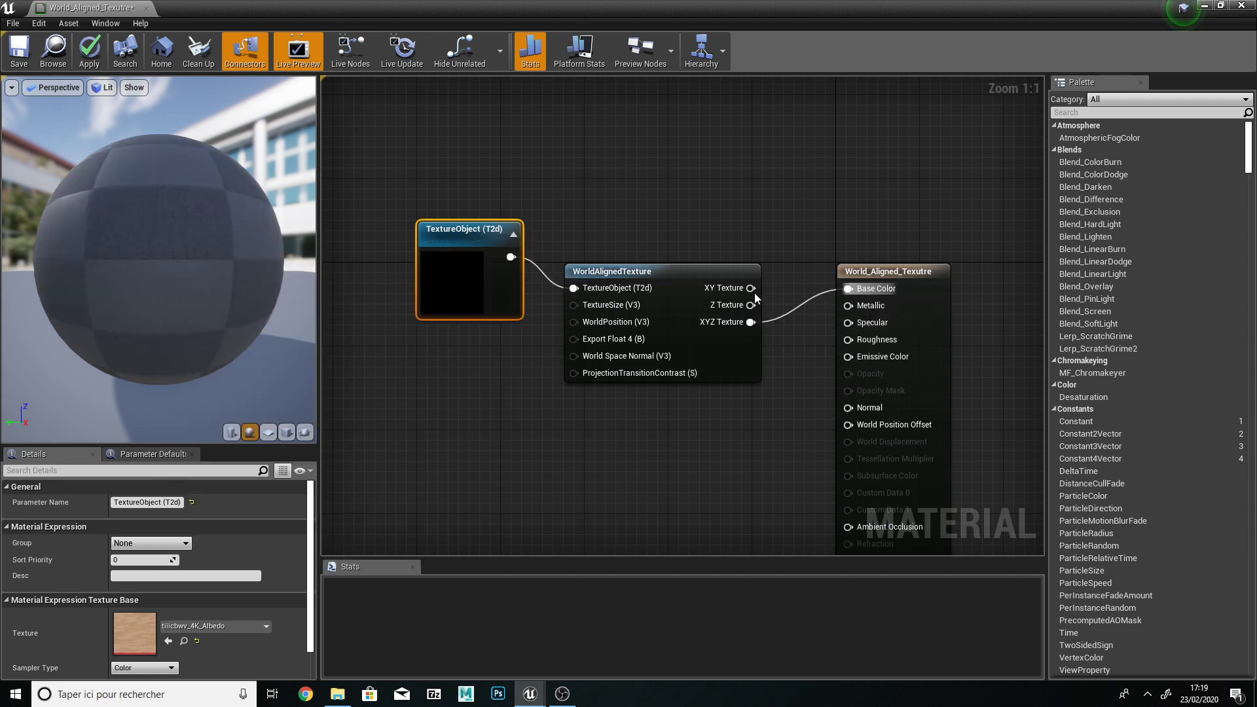
left_click(89, 51)
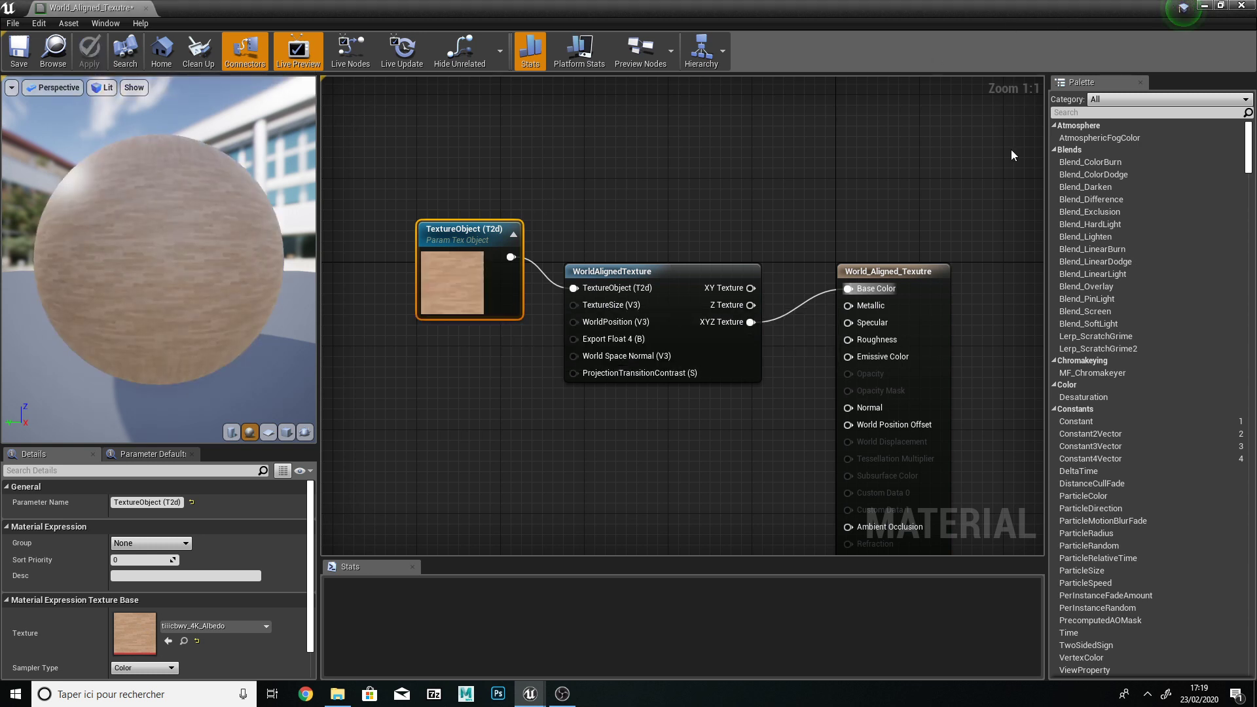
left_click(1204, 6)
Step: Place a cube in the level, assign the World_Aligned_Texutre material to it, and focus on it
left_click_drag(95, 266, 581, 354)
left_click_drag(614, 617, 604, 339)
key("f")
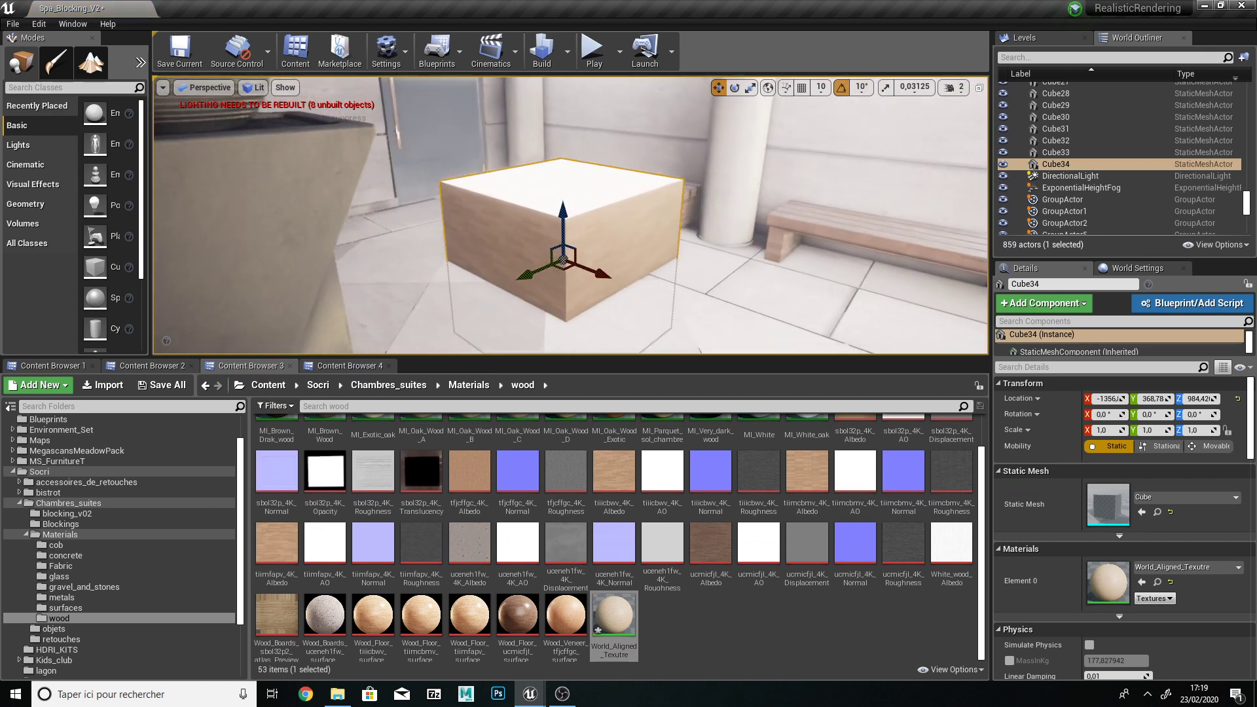
Step: Stretch the new cube to a scale of about 1.87 in X and 2.45 in Z
key("r")
left_click_drag(596, 276, 563, 131)
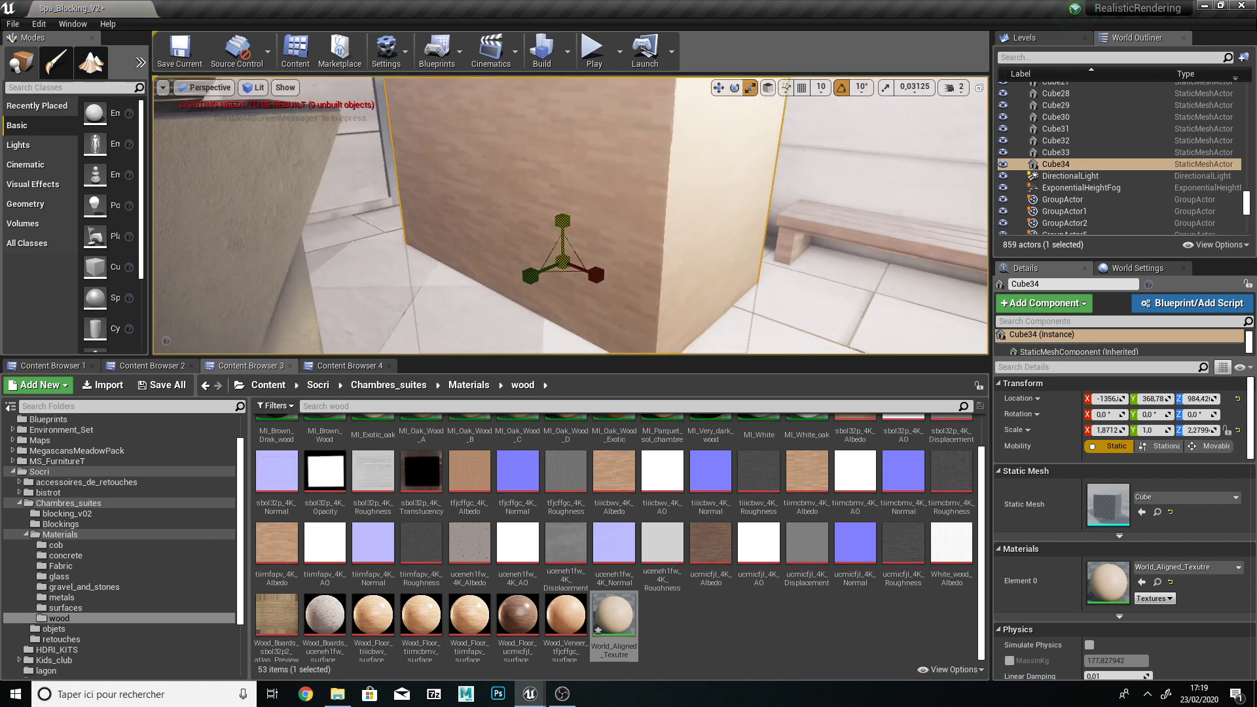
right_click_drag(563, 220, 574, 255)
Step: Open the MI_Exotic_oak material instance from the wood folder and examine its texture and scalar parameters
scroll(580, 229, "down", 5)
scroll(374, 469, "up", 2)
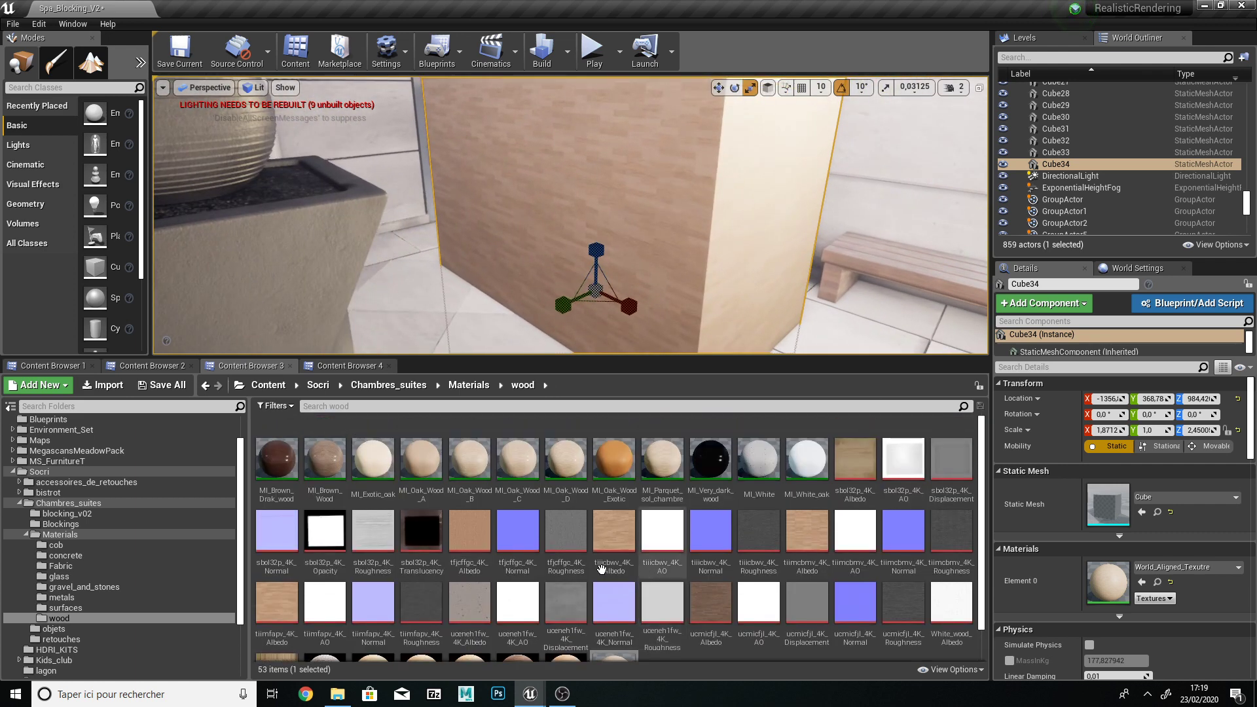
double_click(373, 469)
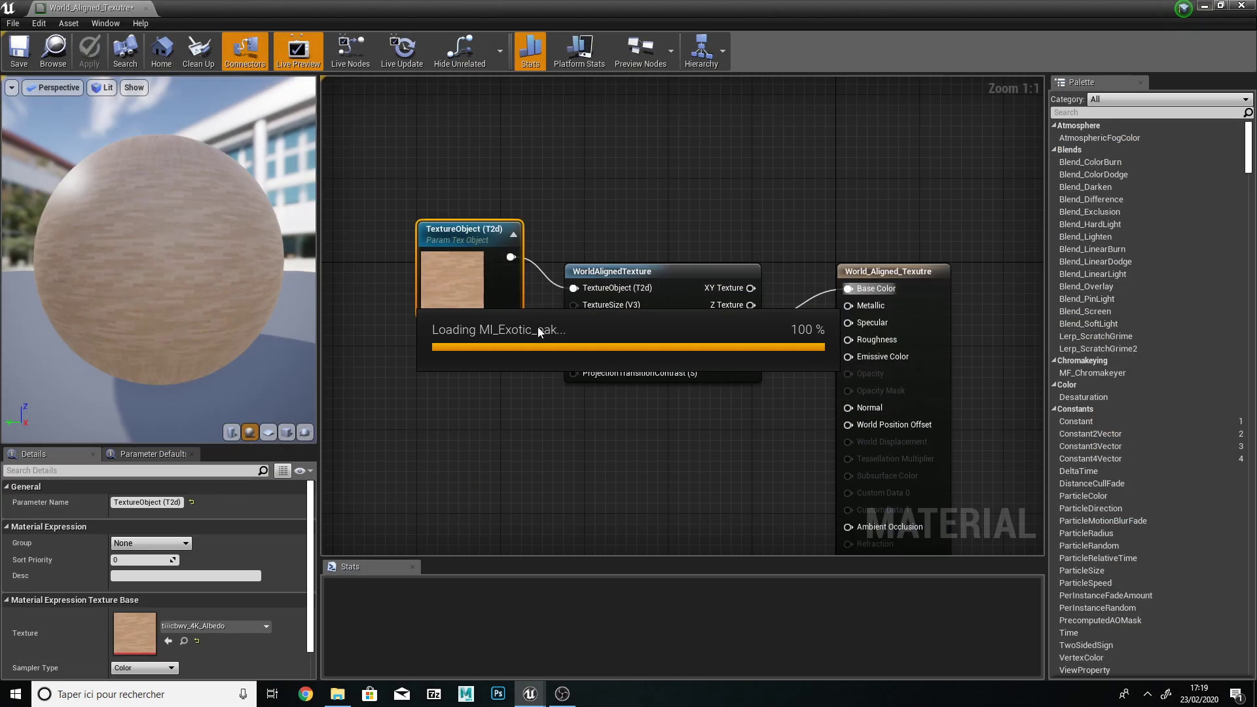
scroll(681, 407, "down", 2)
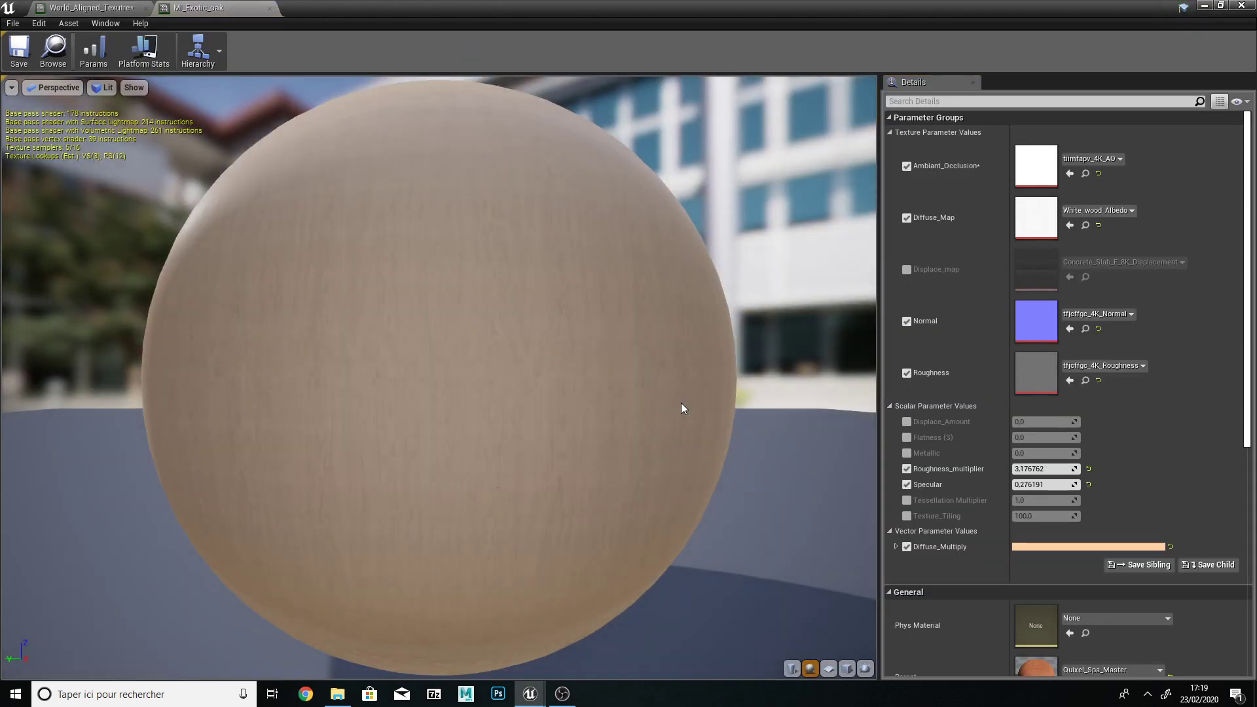
left_click_drag(682, 407, 656, 413)
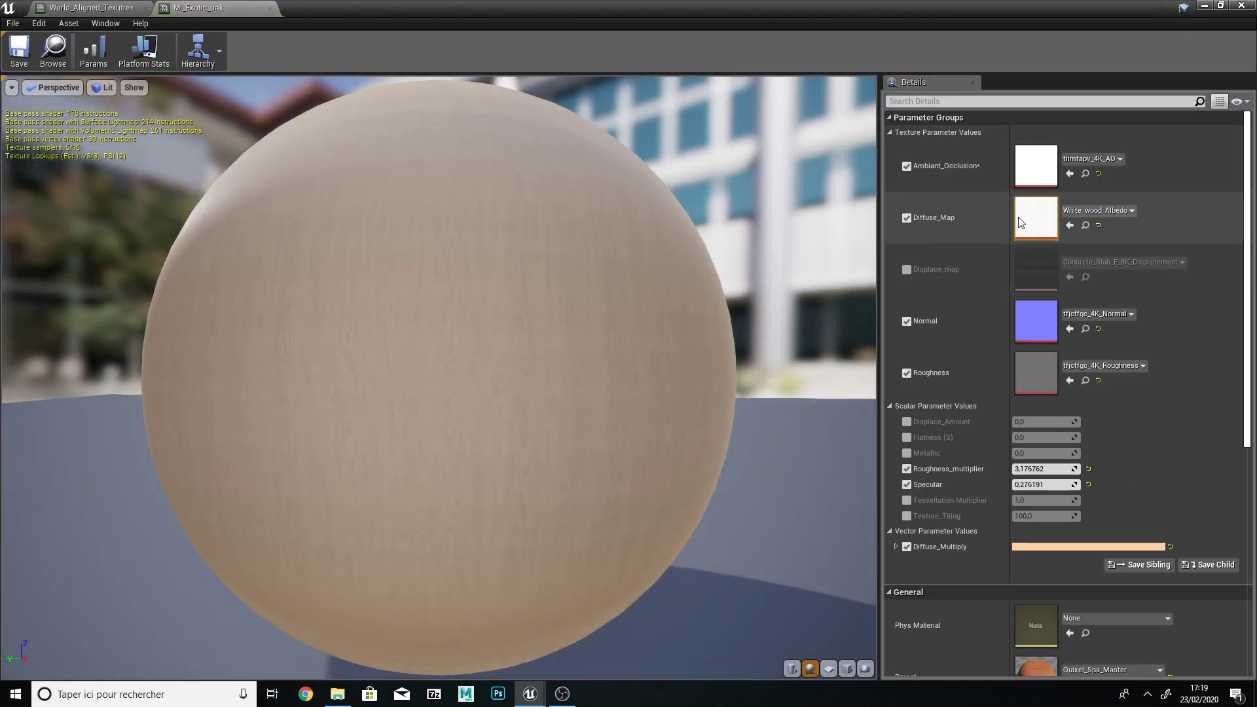
scroll(960, 402, "down", 2)
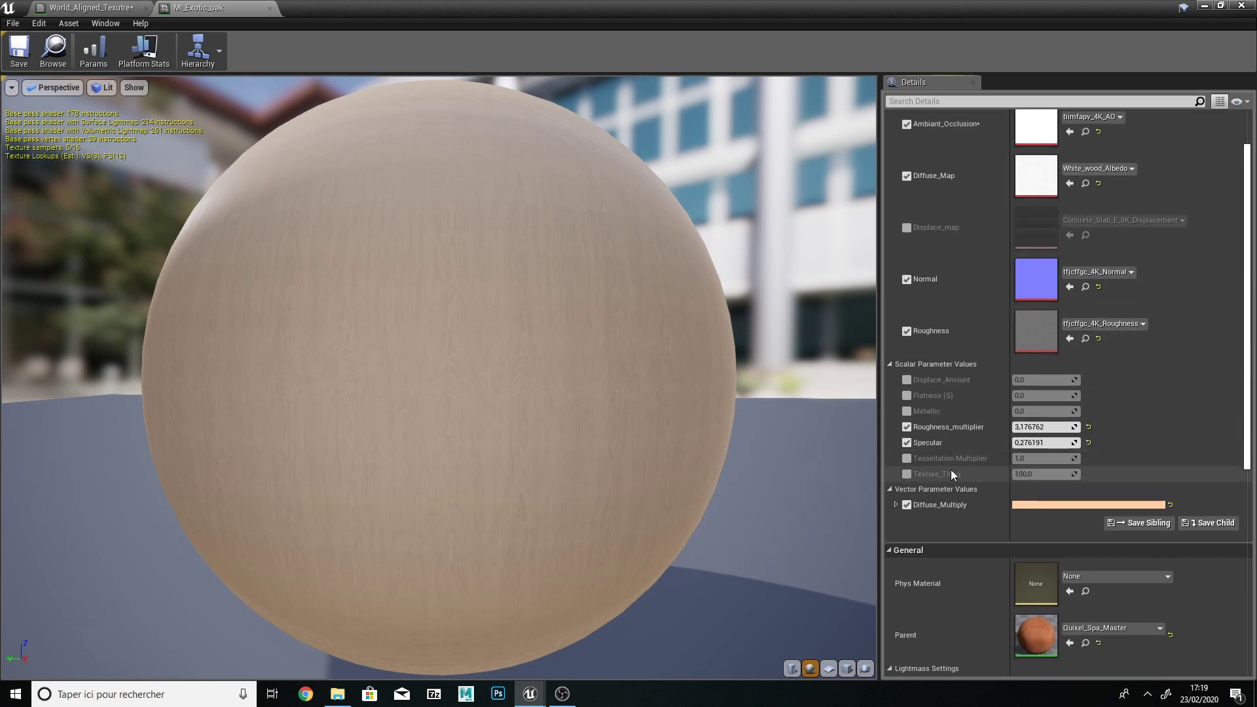
Step: Enable the Texture_Tiling override of MI_Exotic_oak, set it to 100, and close the material instance
left_click(907, 474)
left_click_drag(1031, 475, 1062, 475)
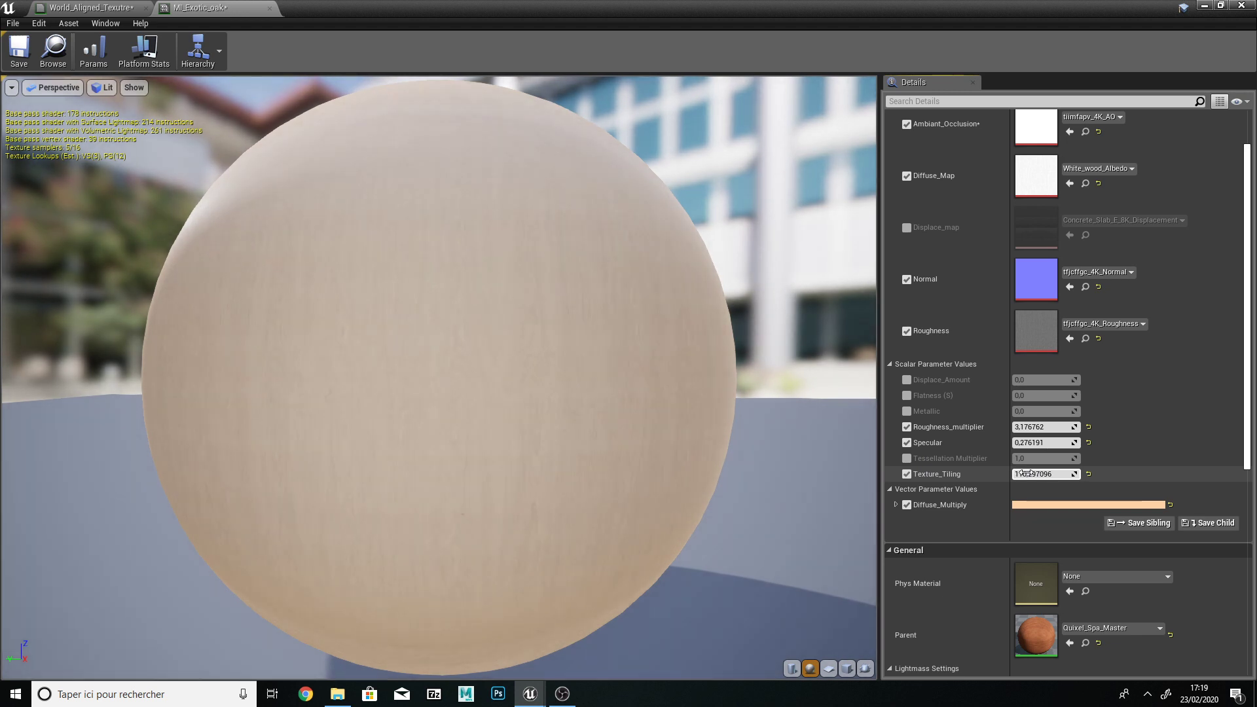
left_click(1045, 474)
type("100,0")
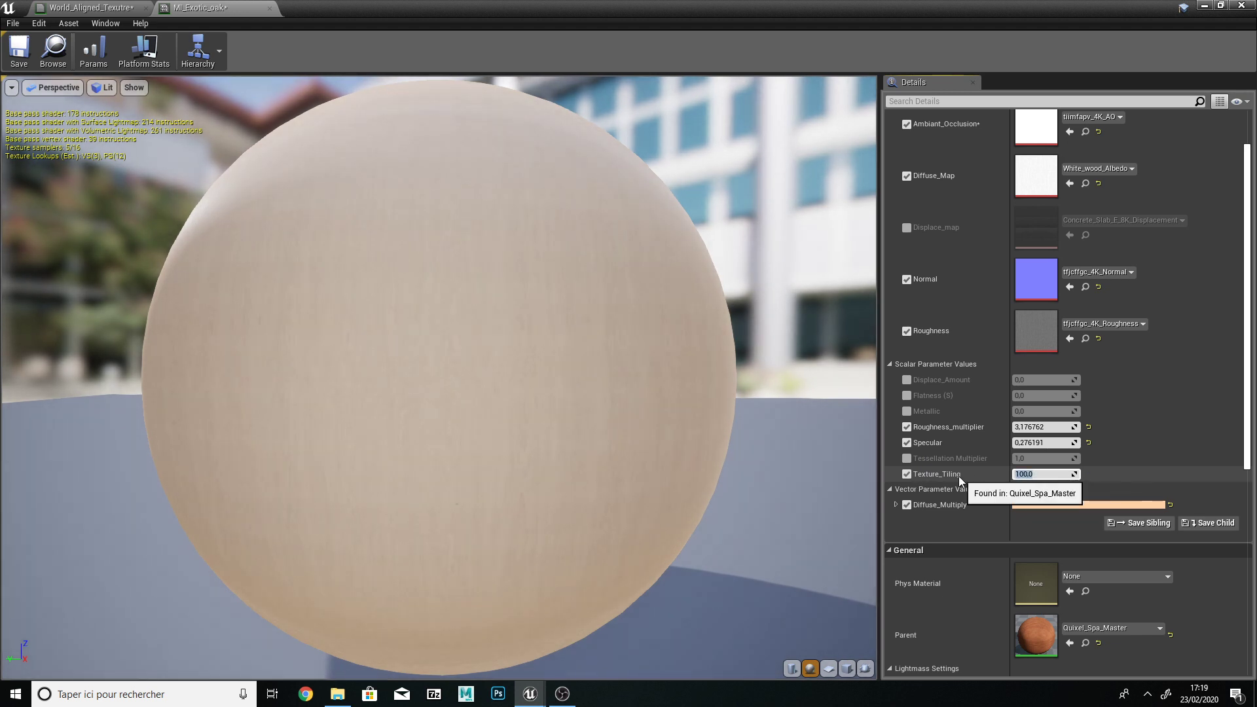
key("Return")
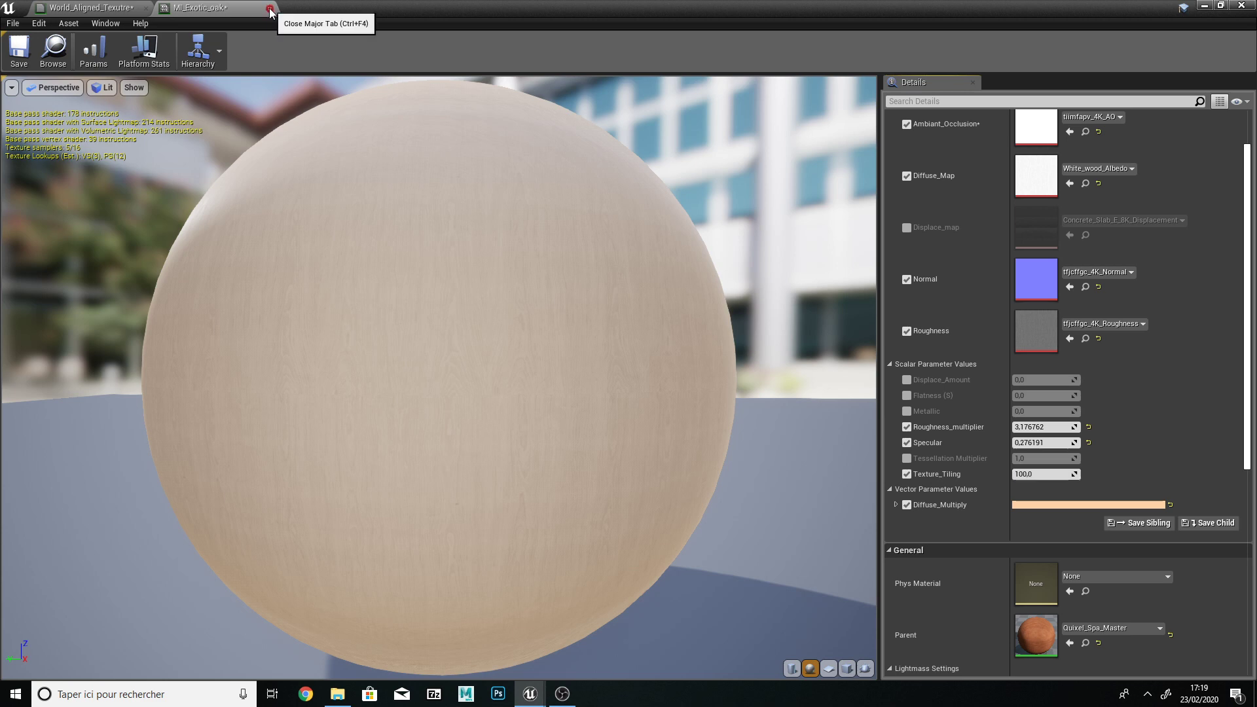
left_click(270, 9)
Step: Promote the WorldAlignedTexture node's TextureSize input to a parameter and place its node below the raised TextureObject node
left_click(630, 357)
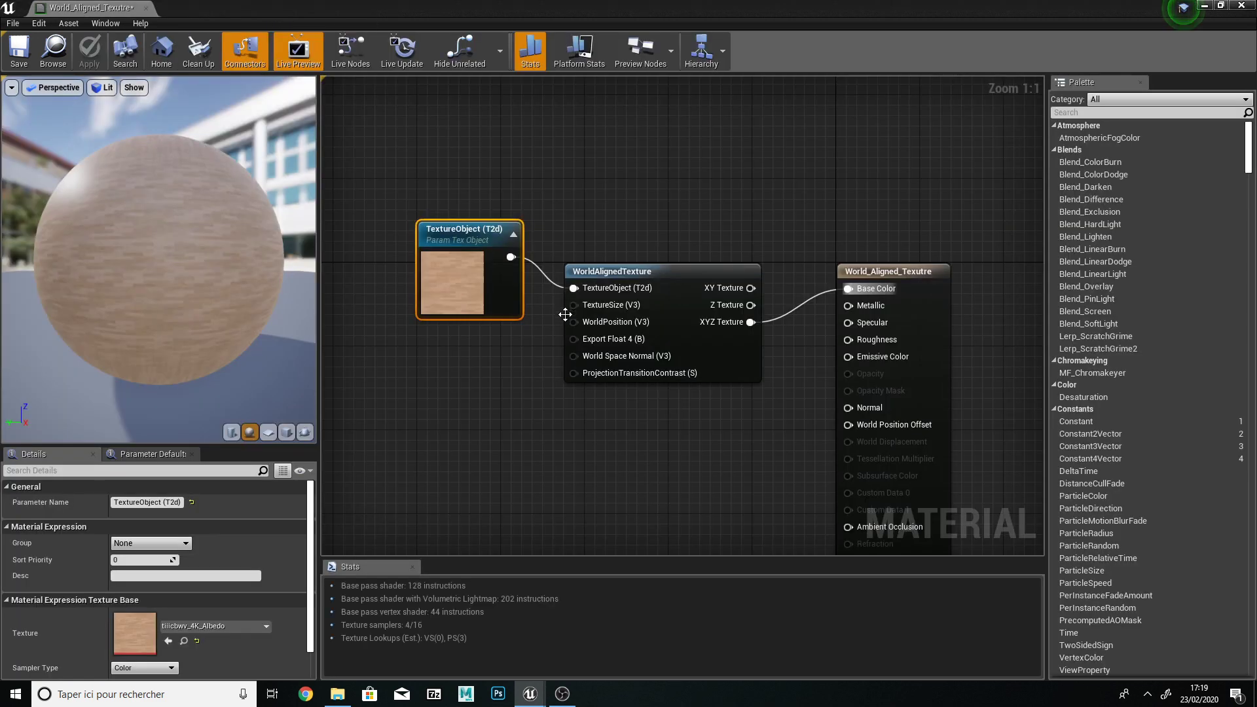
right_click_drag(608, 299, 583, 271)
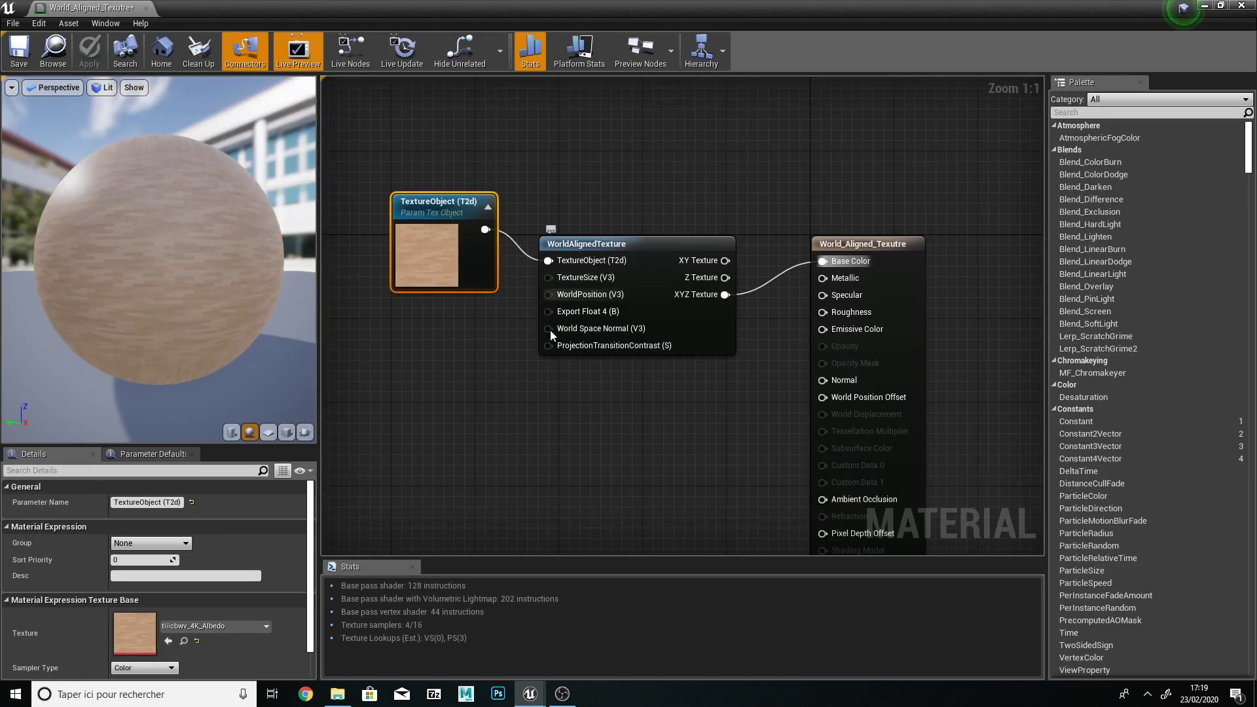
left_click_drag(478, 222, 478, 159)
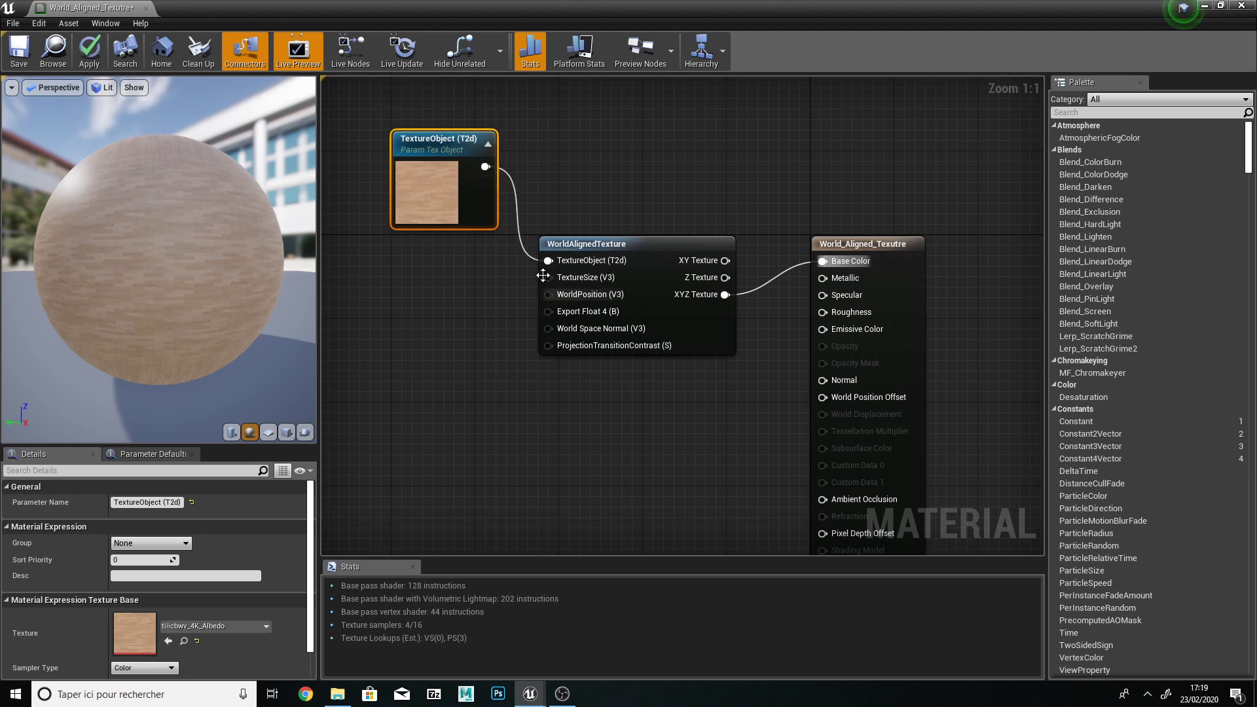
right_click_drag(544, 275, 692, 269)
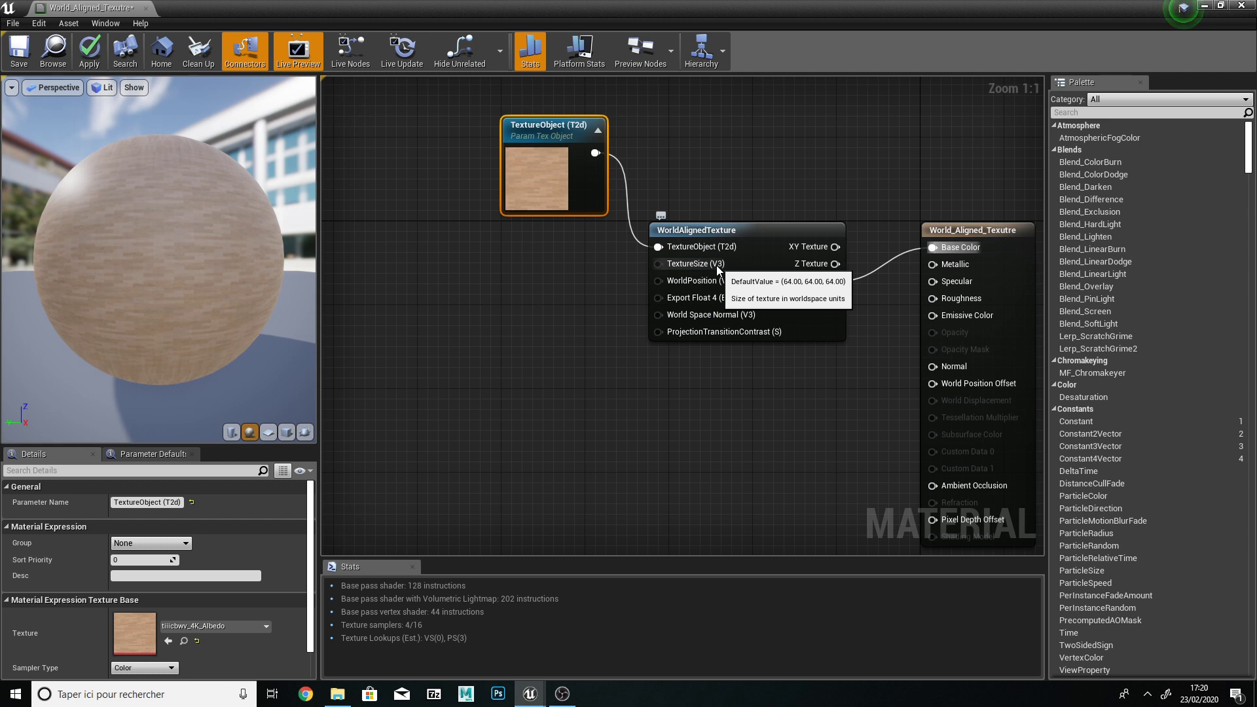
right_click(665, 265)
left_click(674, 281)
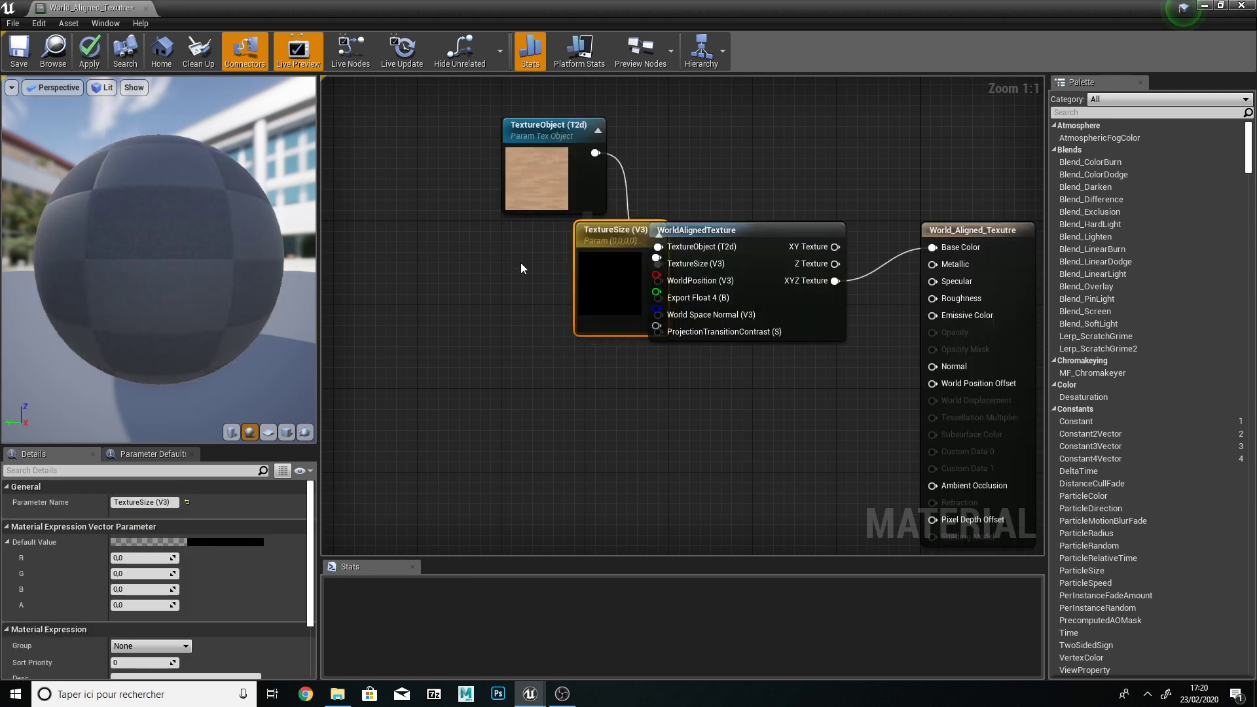
left_click_drag(610, 254, 489, 274)
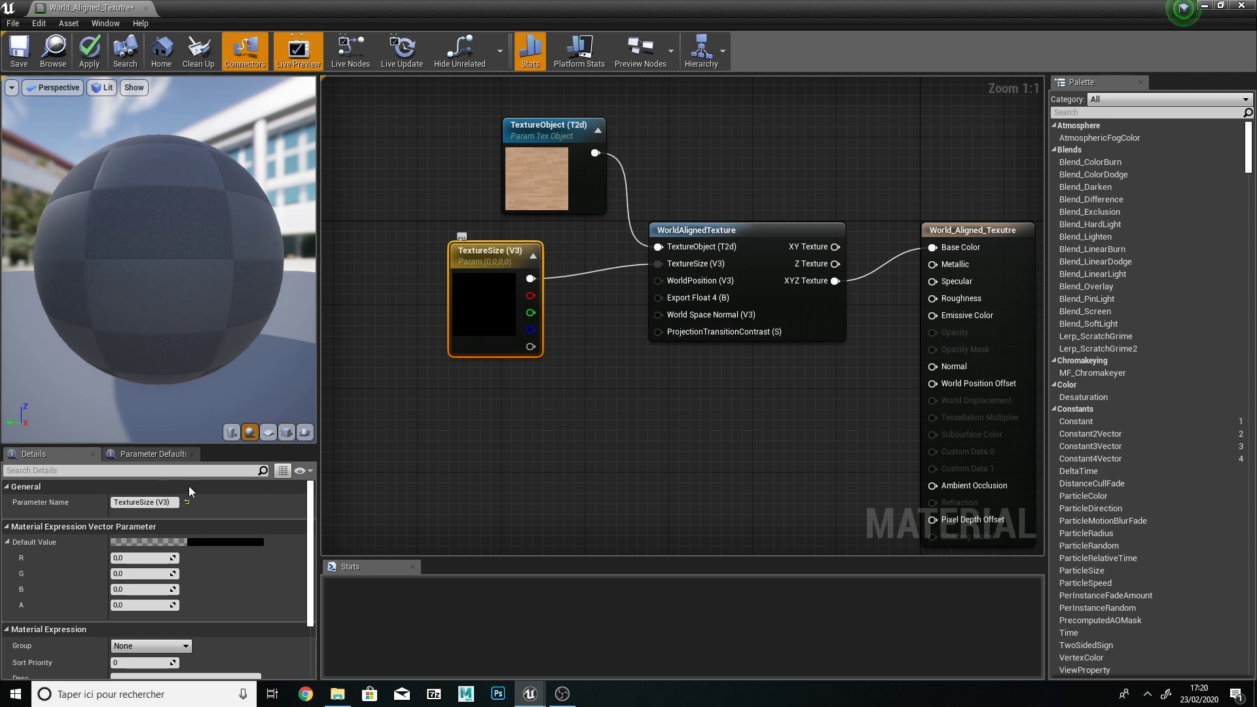
Step: Rename the TextureSize (V3) parameter to Texture_Scale and move its node farther from the WorldAlignedTexture node
left_click(172, 503)
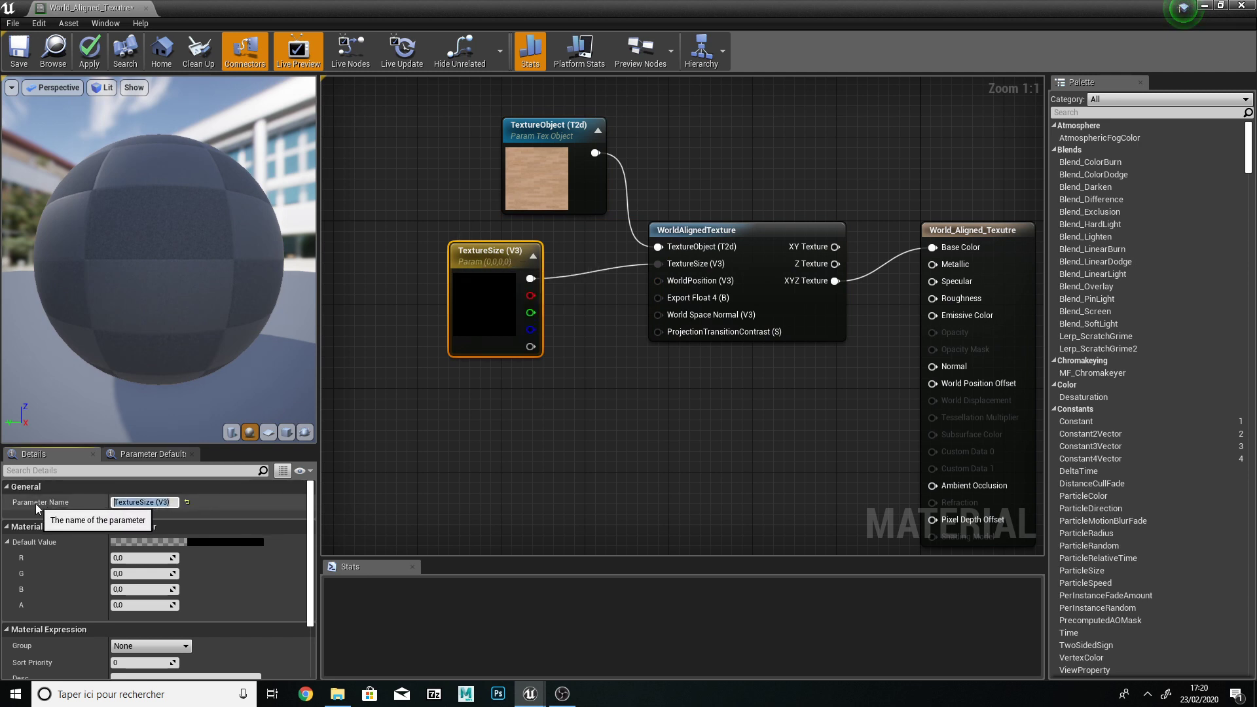
type("Textur")
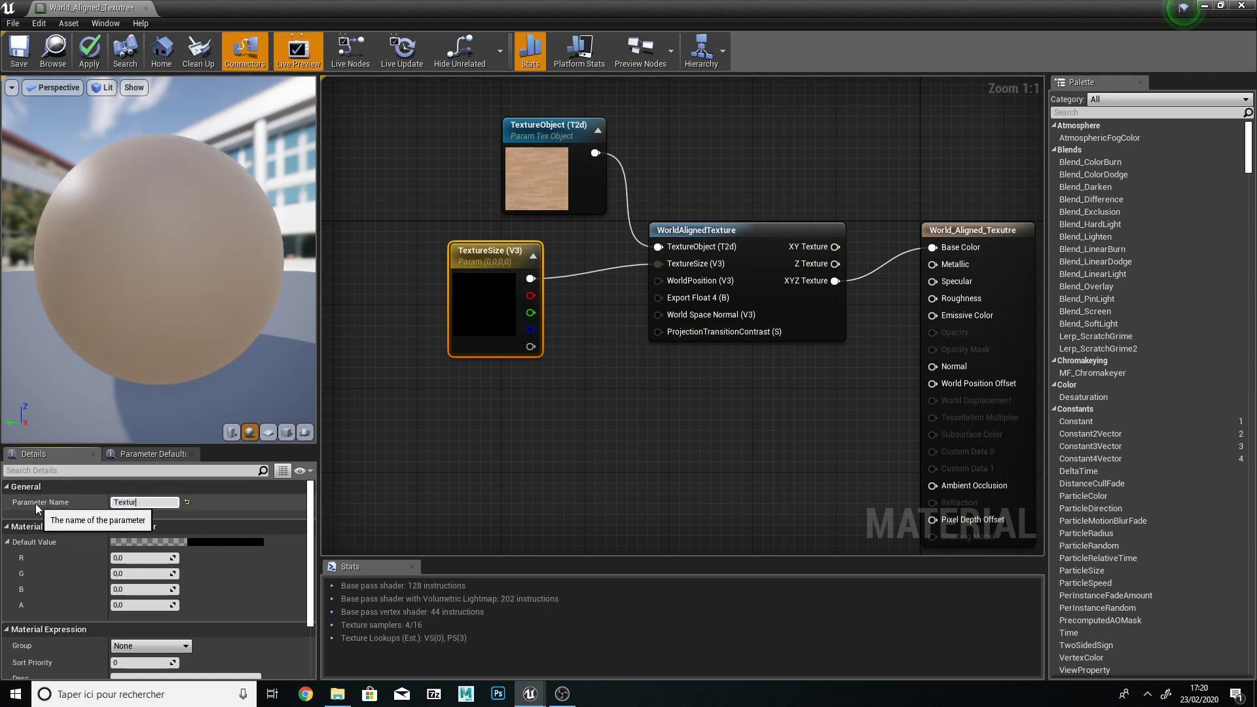
type("e_Scale")
key("Return")
left_click(552, 400)
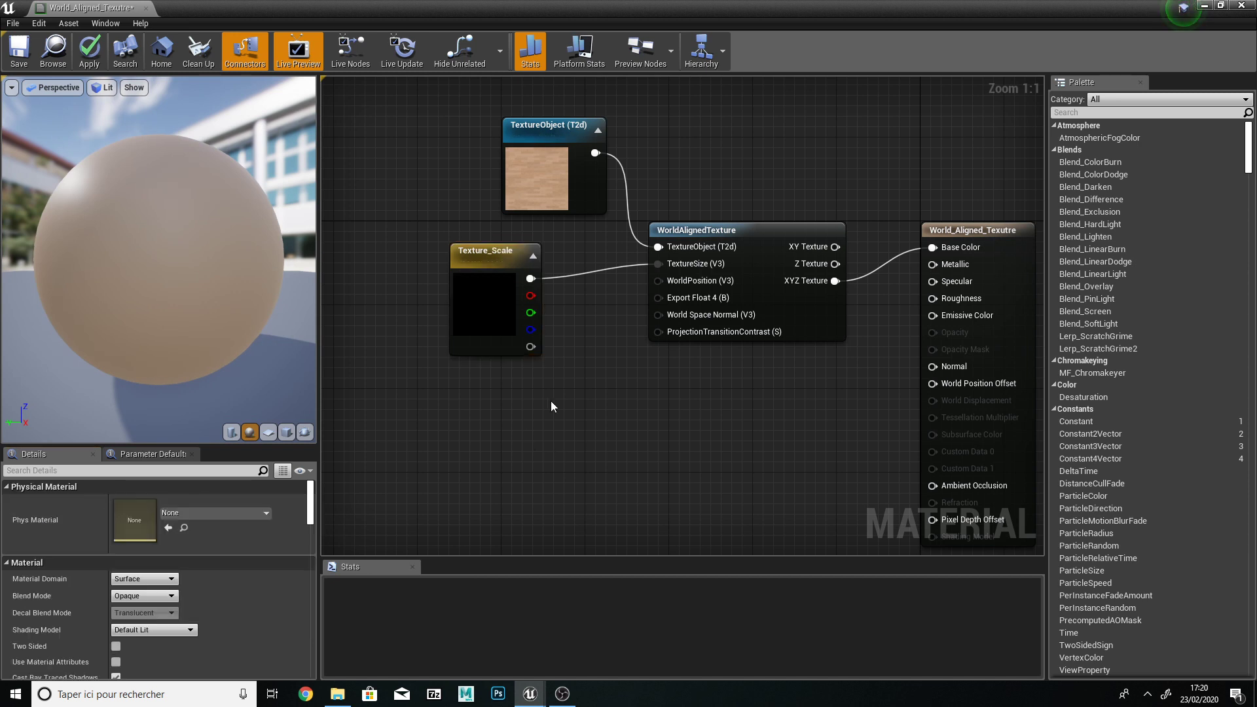
left_click_drag(484, 264, 431, 264)
Step: Set the Texture_Scale parameter's default R, G and B values to 64 each
left_click(138, 558)
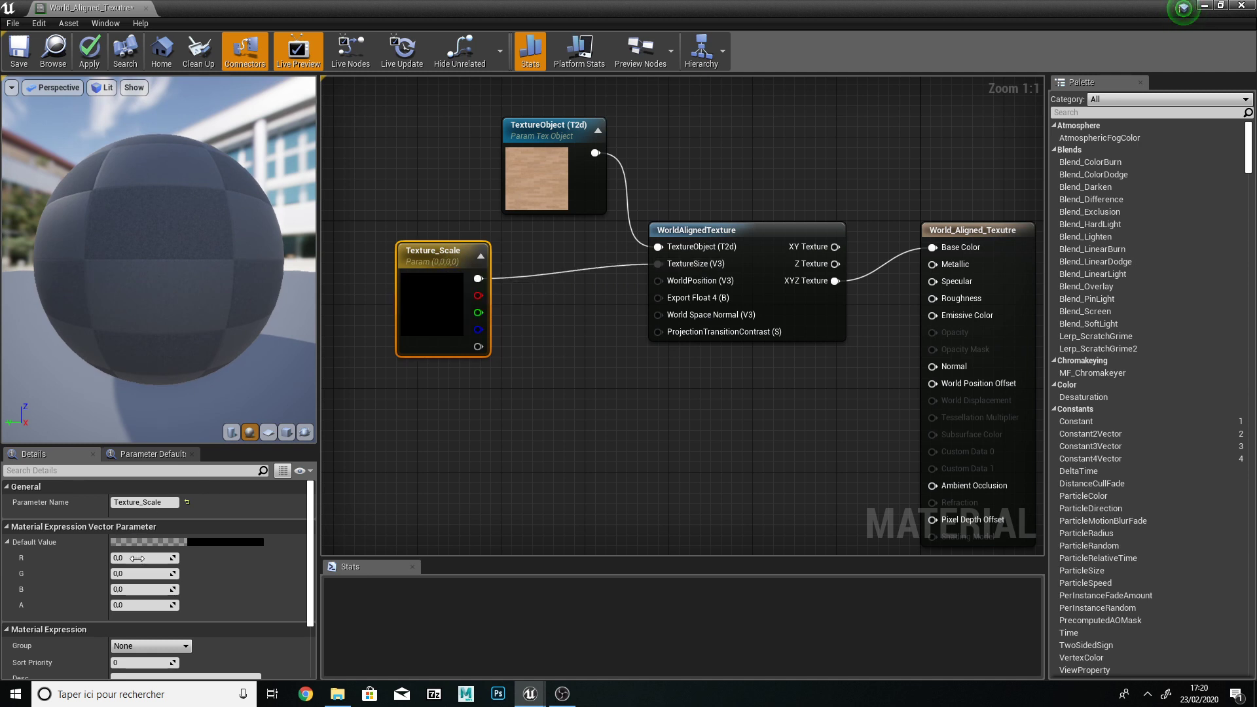
type("64")
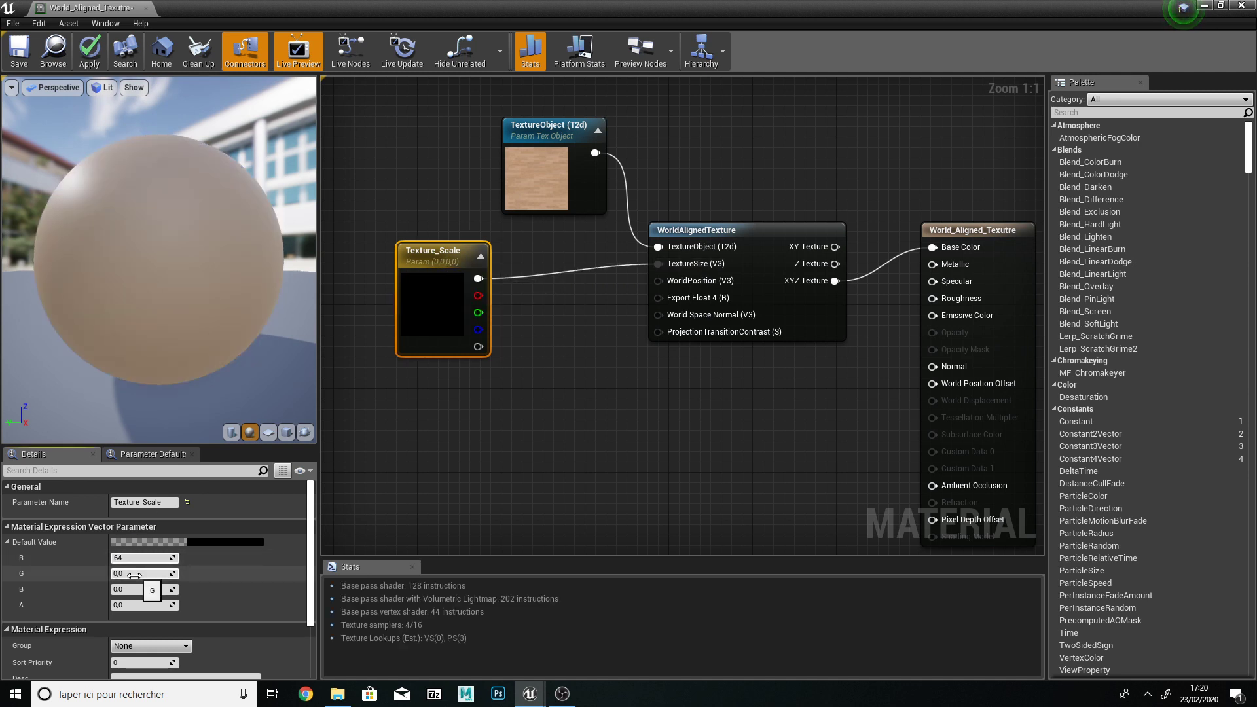
left_click(140, 576)
type("64")
left_click(142, 592)
type("6")
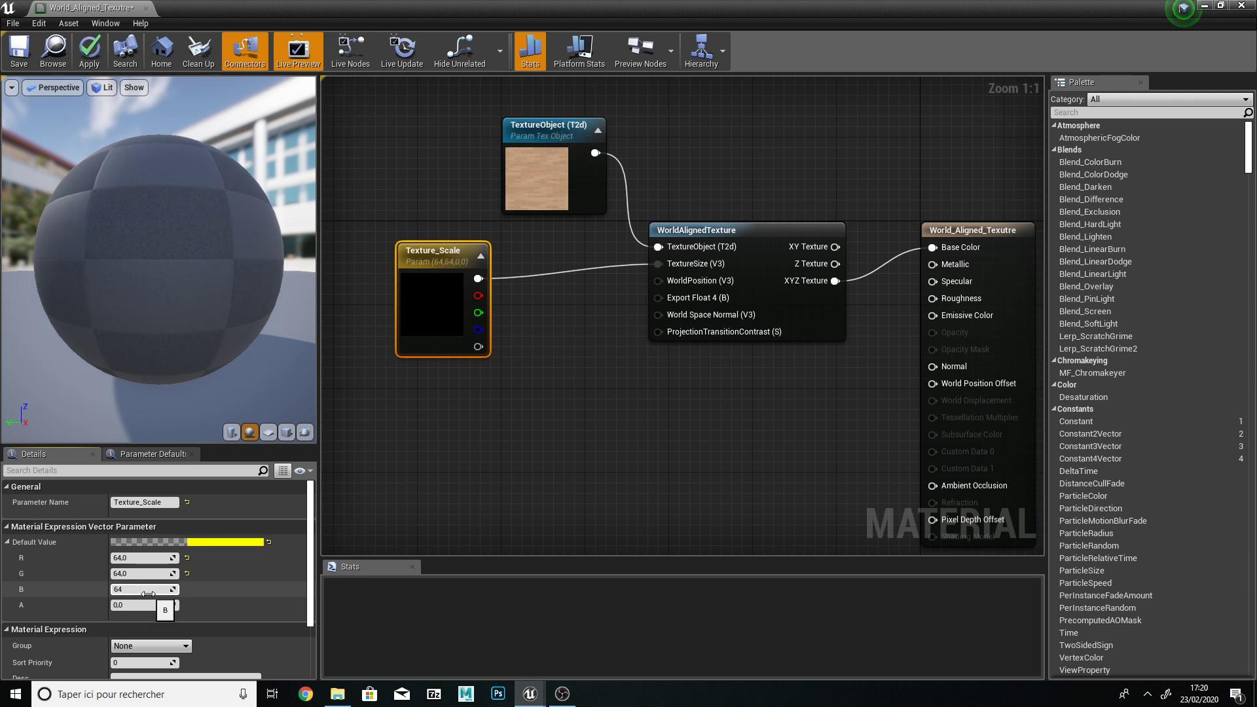
type("4")
key("Return")
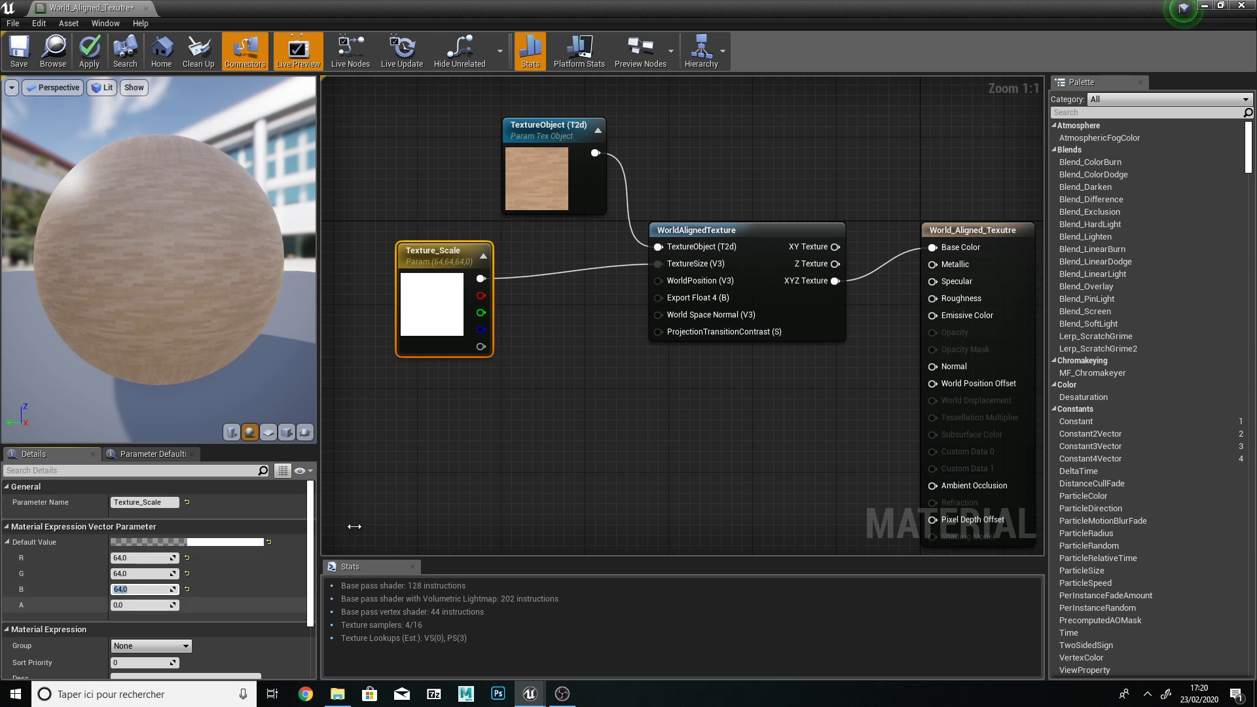
Step: Try a default R value of 128 on Texture_Scale and set it back to 64
left_click(401, 419)
left_click(452, 286)
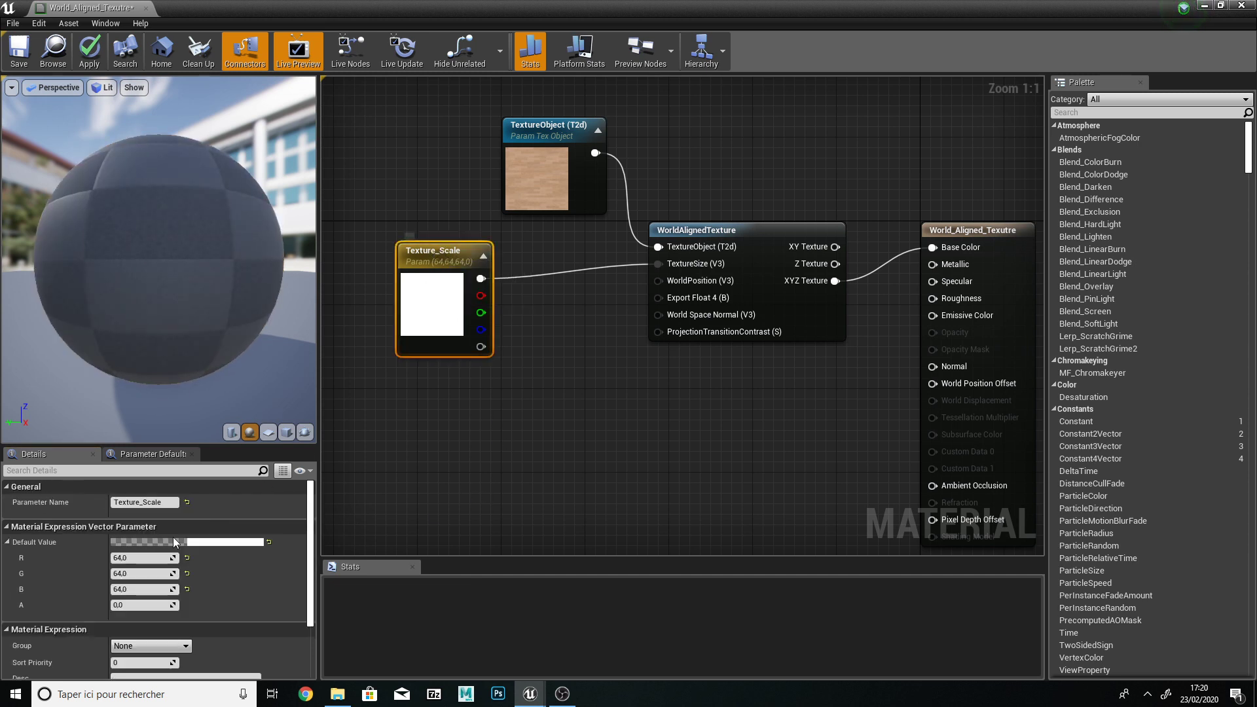
left_click(128, 559)
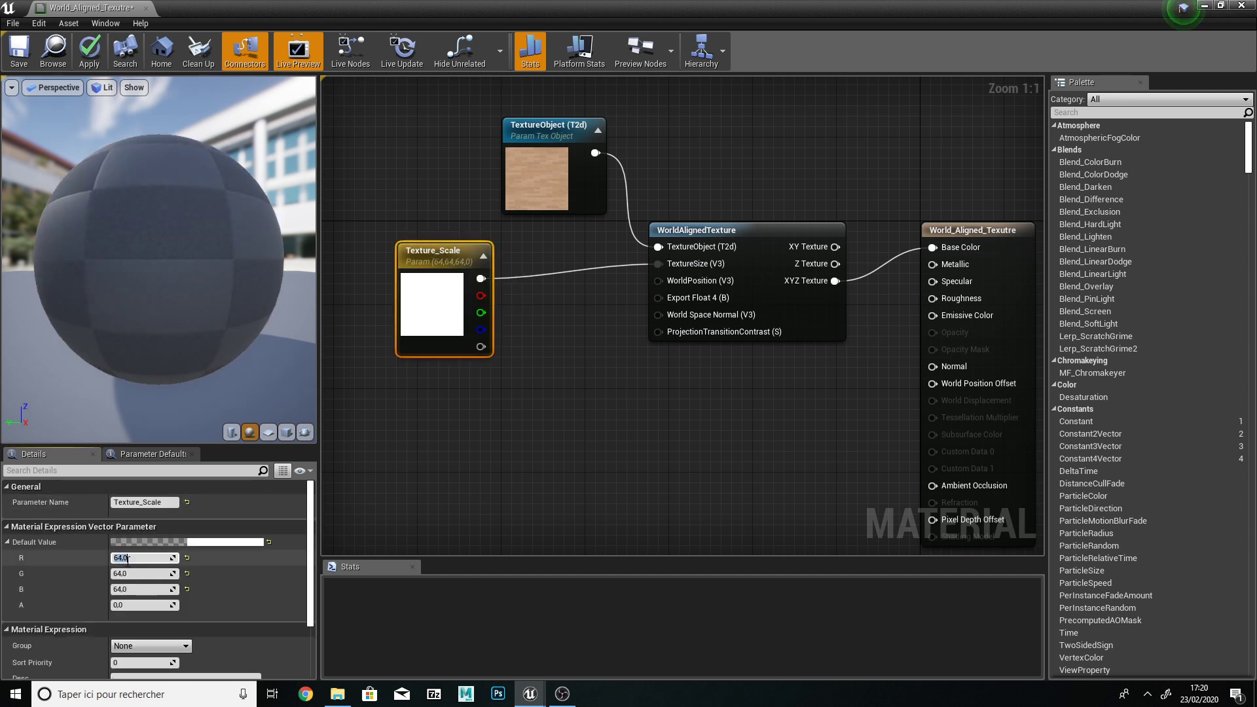
type("128")
key("Return")
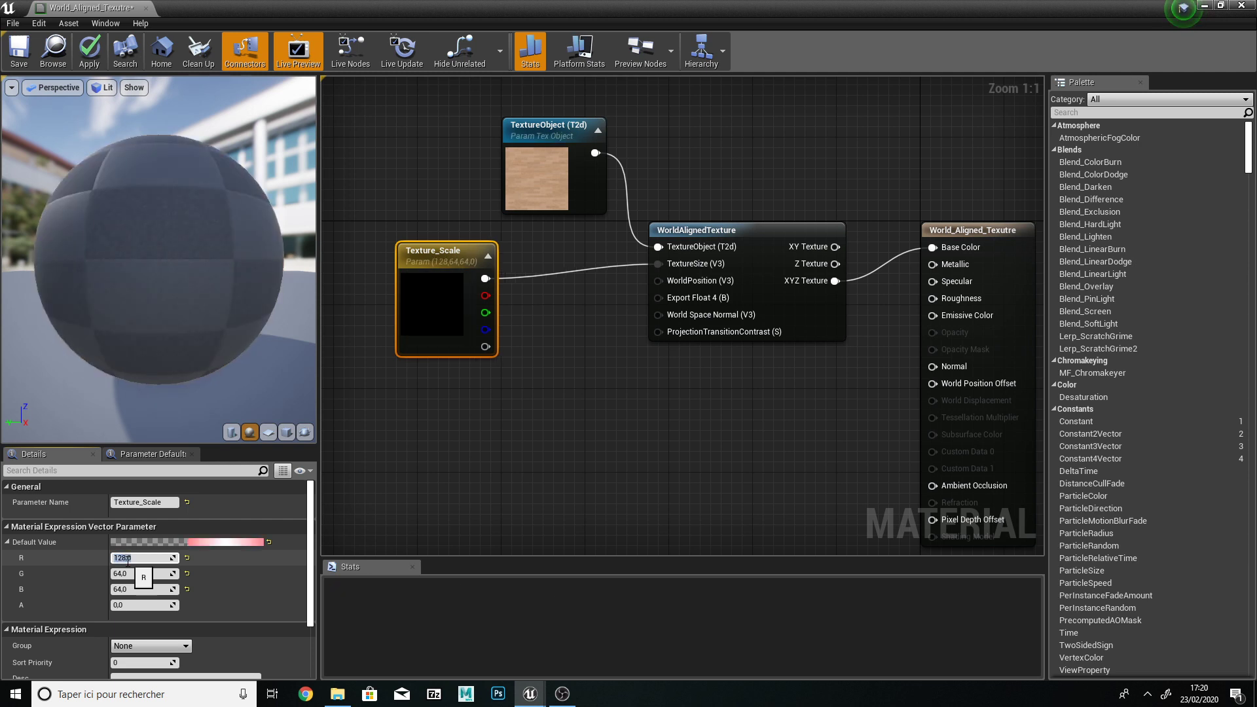
type("64")
key("Return")
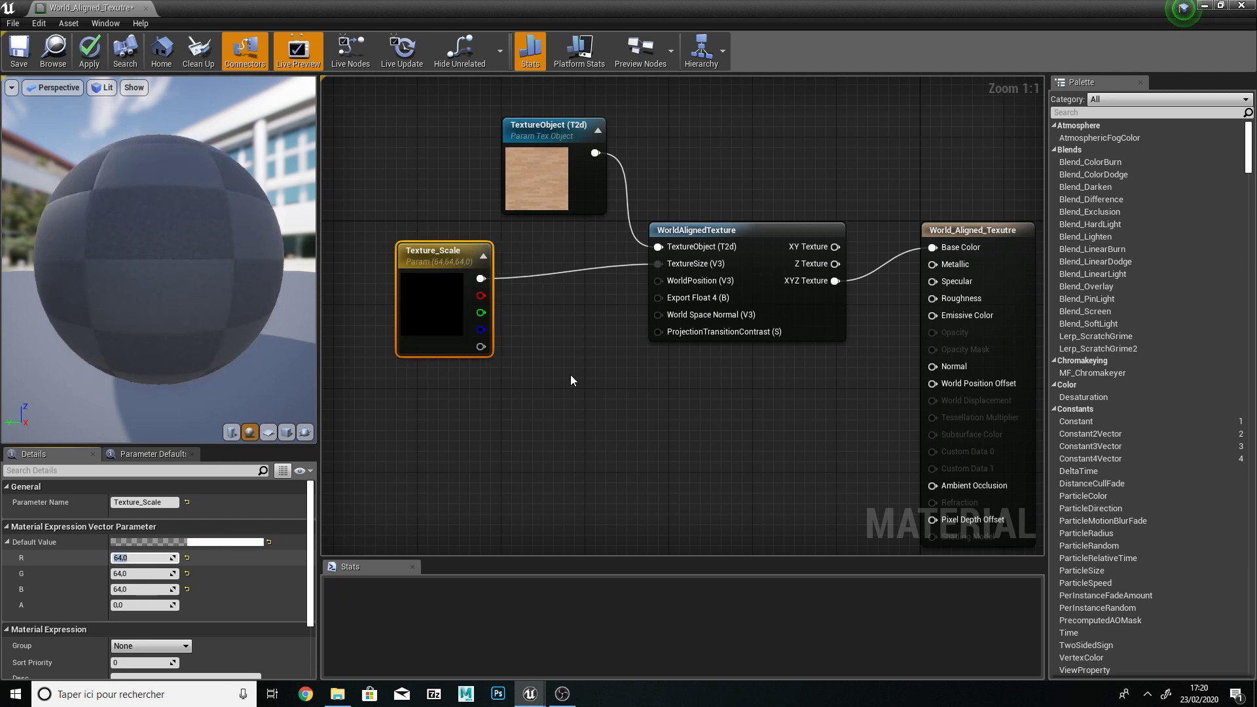
left_click(557, 315)
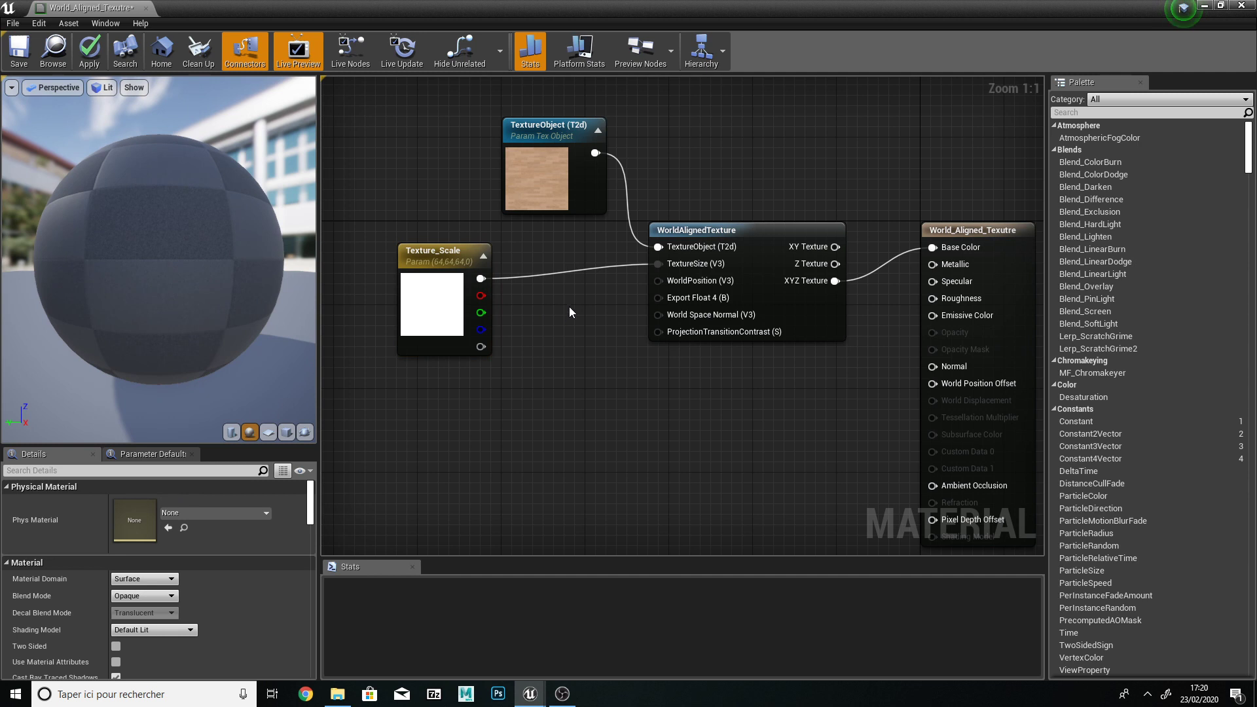
Step: Add a Multiply node before the WorldAlignedTexture node and feed Texture_Scale into its A input
left_click(571, 305)
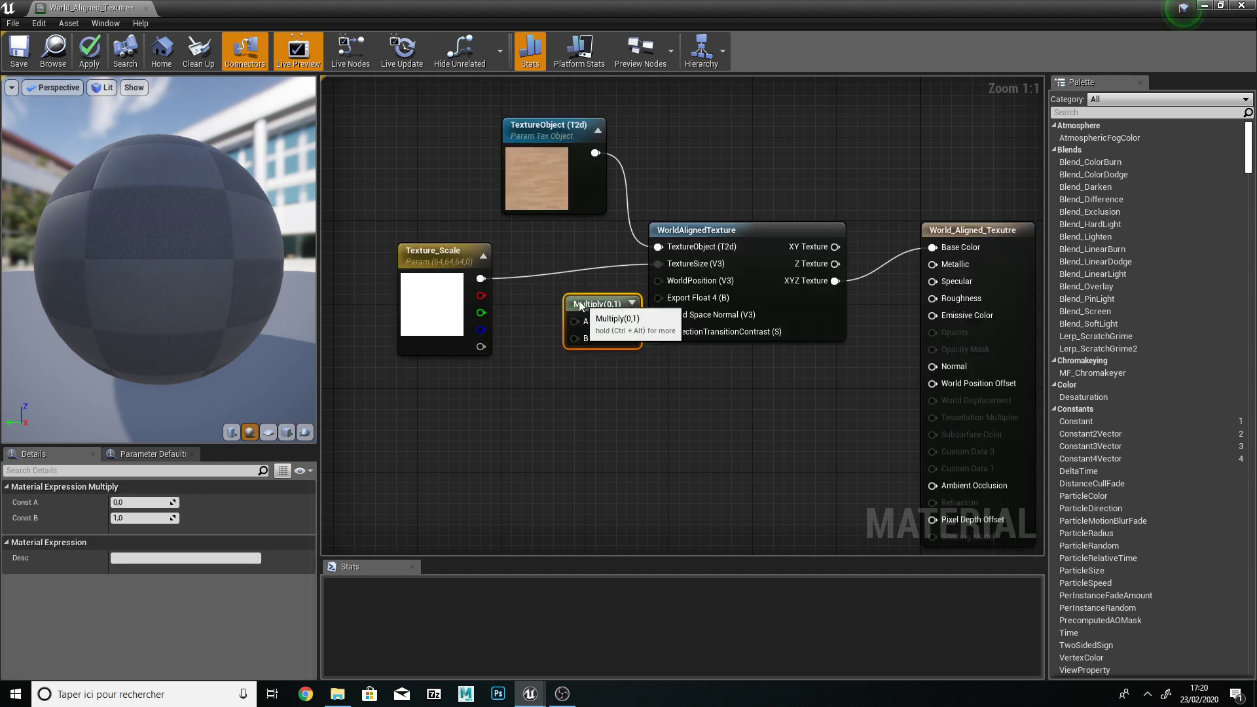
left_click_drag(590, 314, 576, 296)
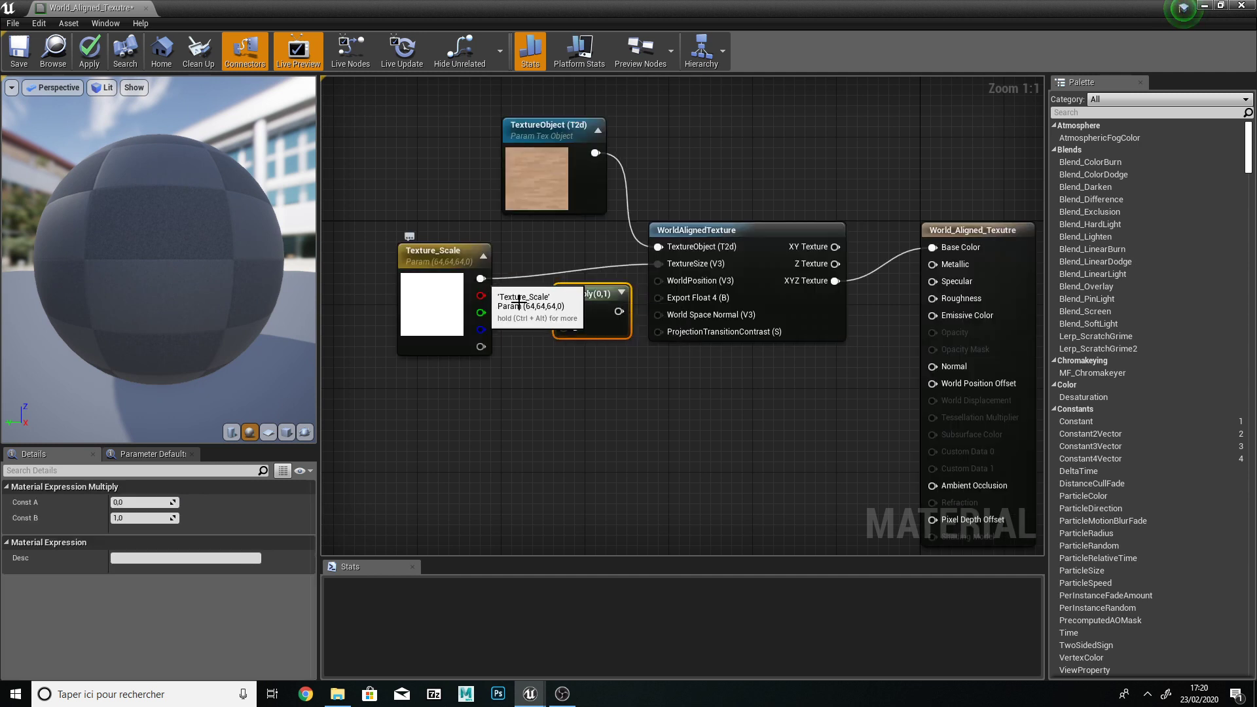
left_click_drag(481, 279, 564, 313)
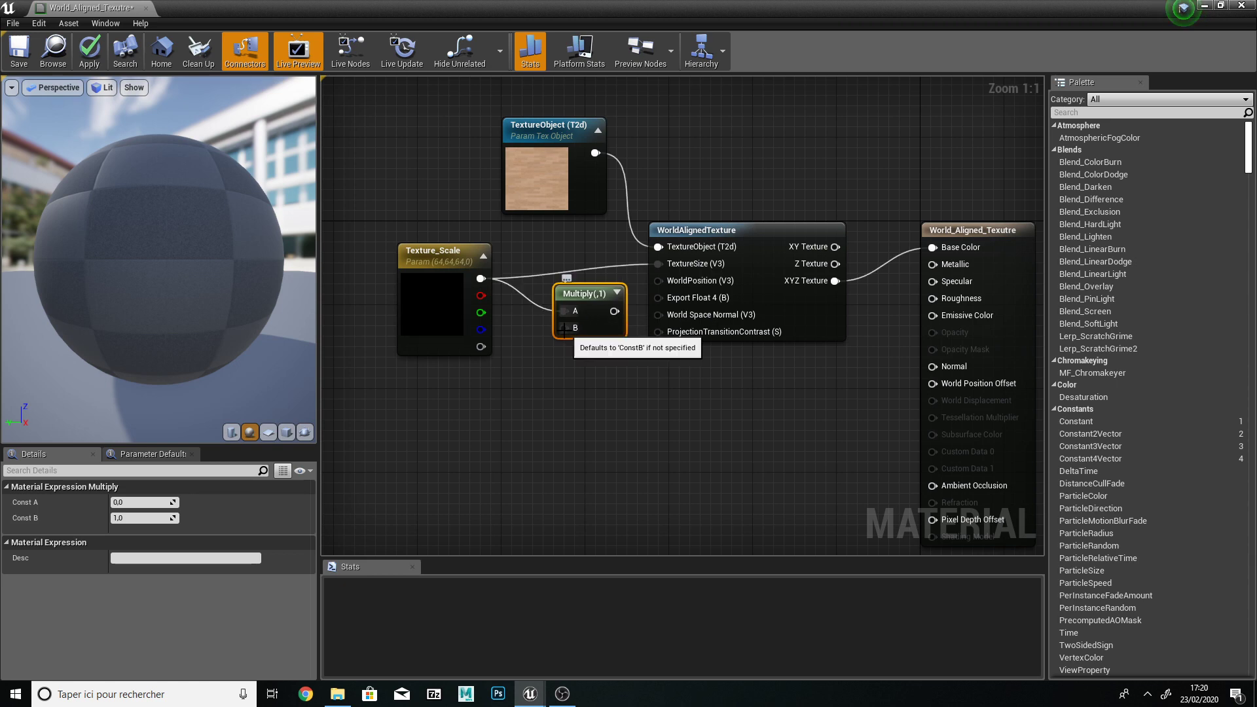
Step: Promote the Multiply node's B input to a parameter named Global_texture_scale and place its node below Texture_Scale
right_click(564, 329)
left_click(583, 353)
left_click_drag(506, 336, 508, 408)
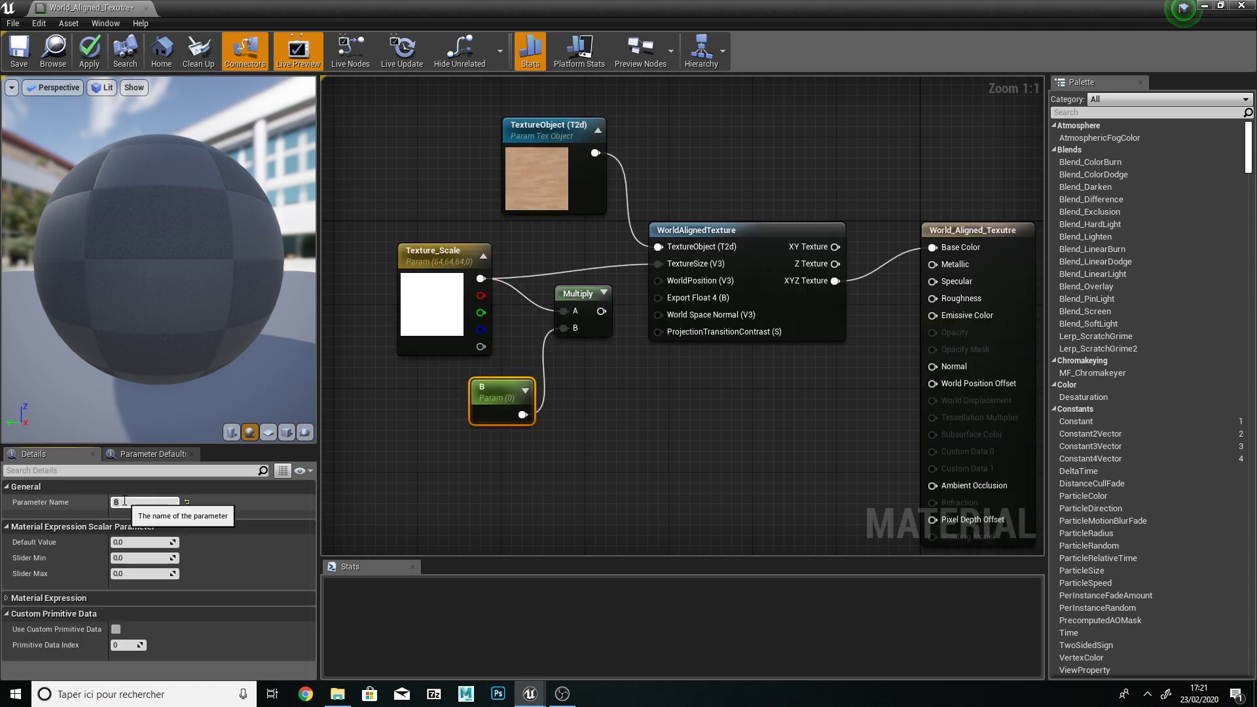
left_click(125, 502)
type("Global_tex")
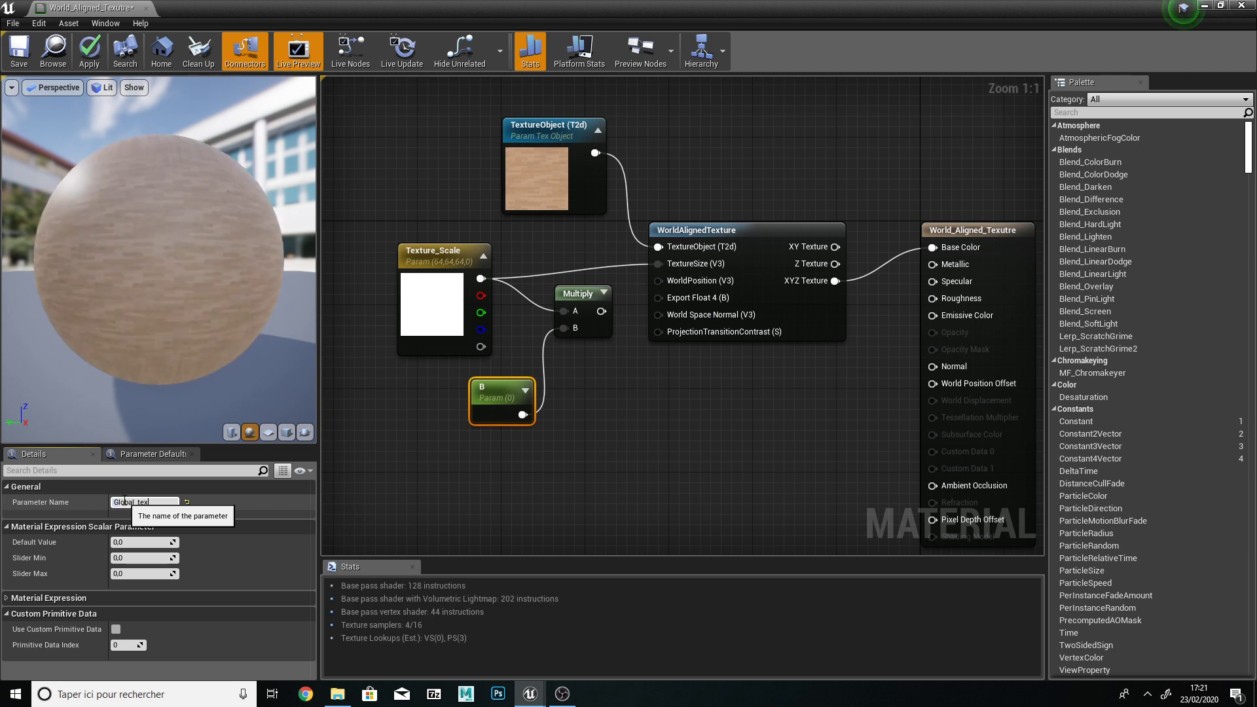
type("ture_scale")
key("Return")
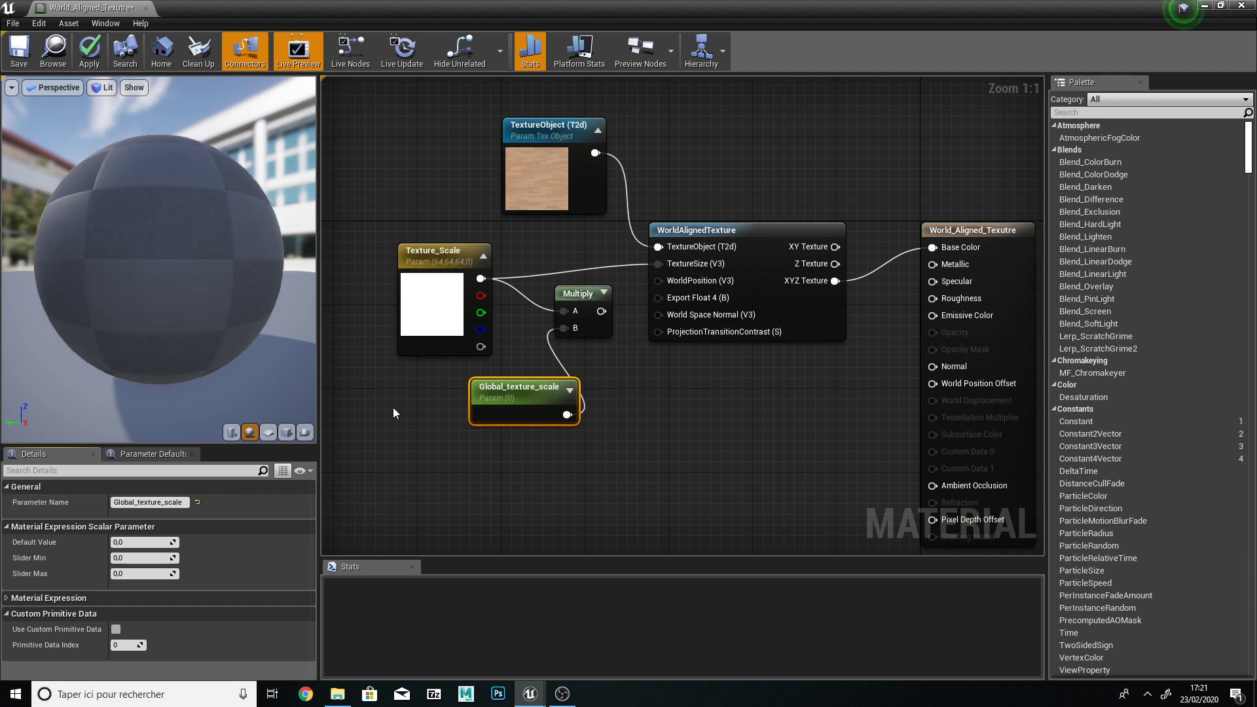
left_click_drag(520, 393, 457, 403)
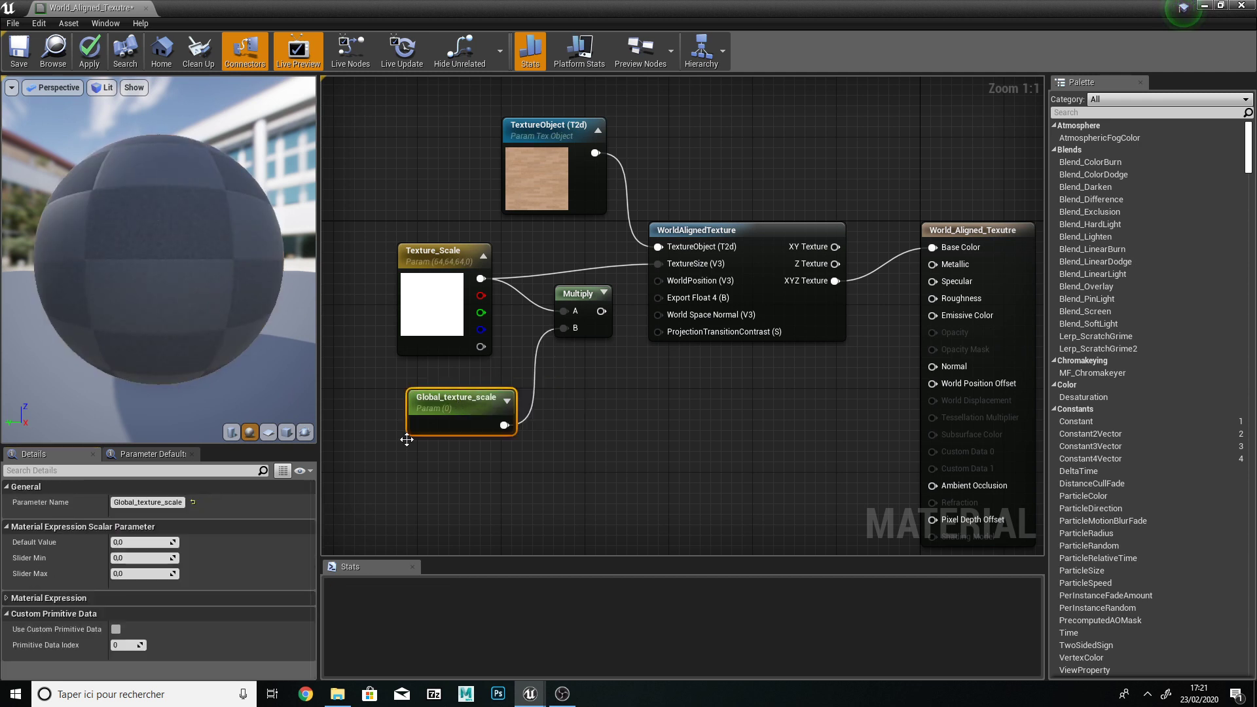
Step: Set Global_texture_scale's default value to 1 and connect the Multiply output to the TextureSize input of WorldAlignedTexture
left_click(138, 541)
type("1")
key("Return")
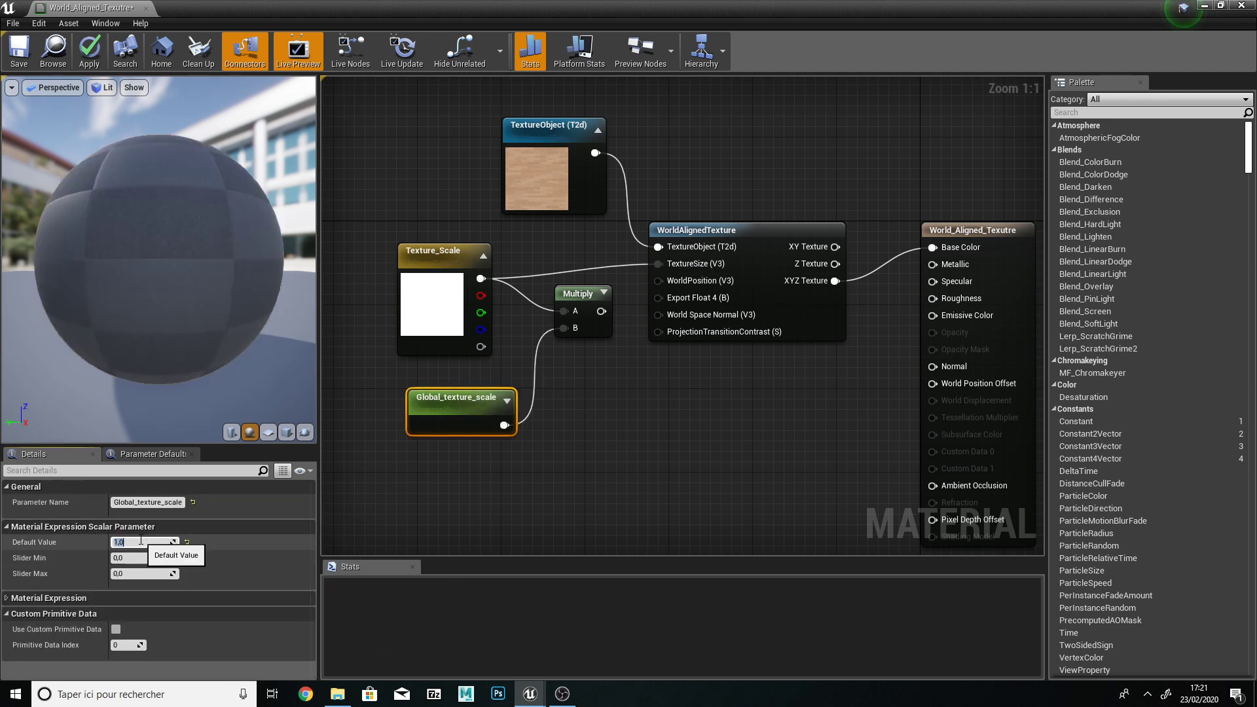
left_click_drag(601, 311, 661, 262)
Step: Try Global_texture_scale default values of 10 and 0,1 in the preview and set it back to 1
left_click(463, 400)
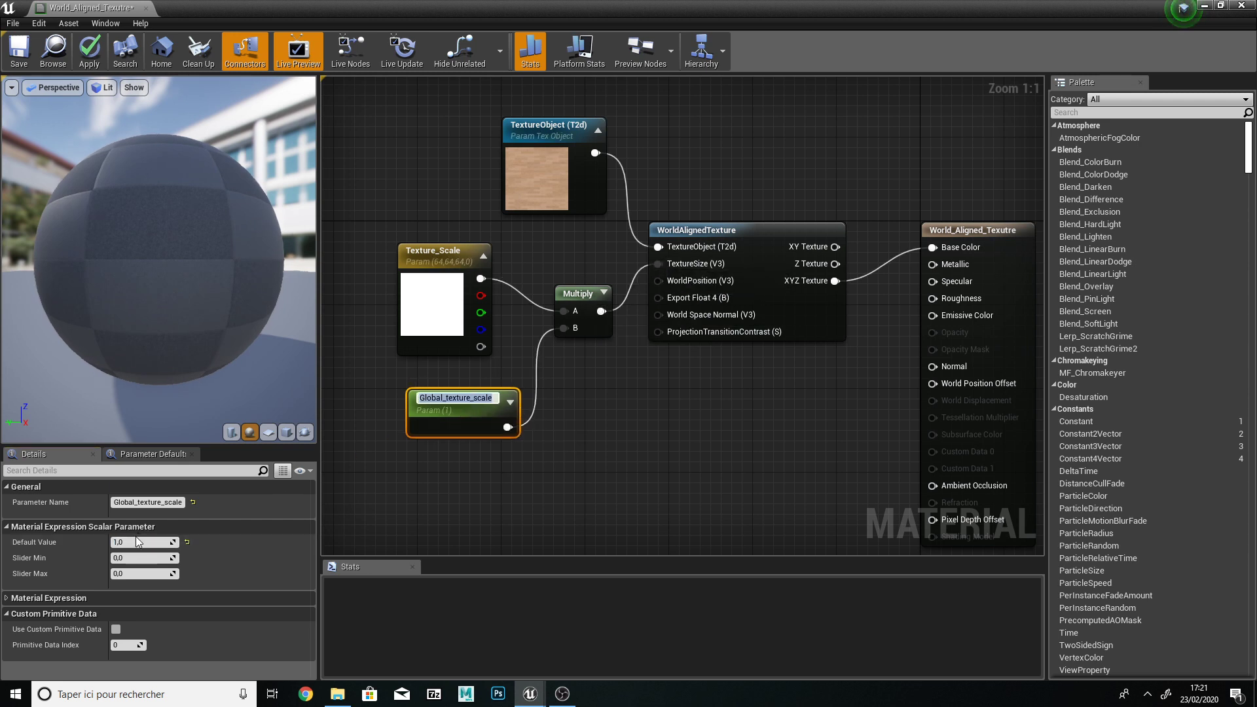
left_click(133, 541)
type("10")
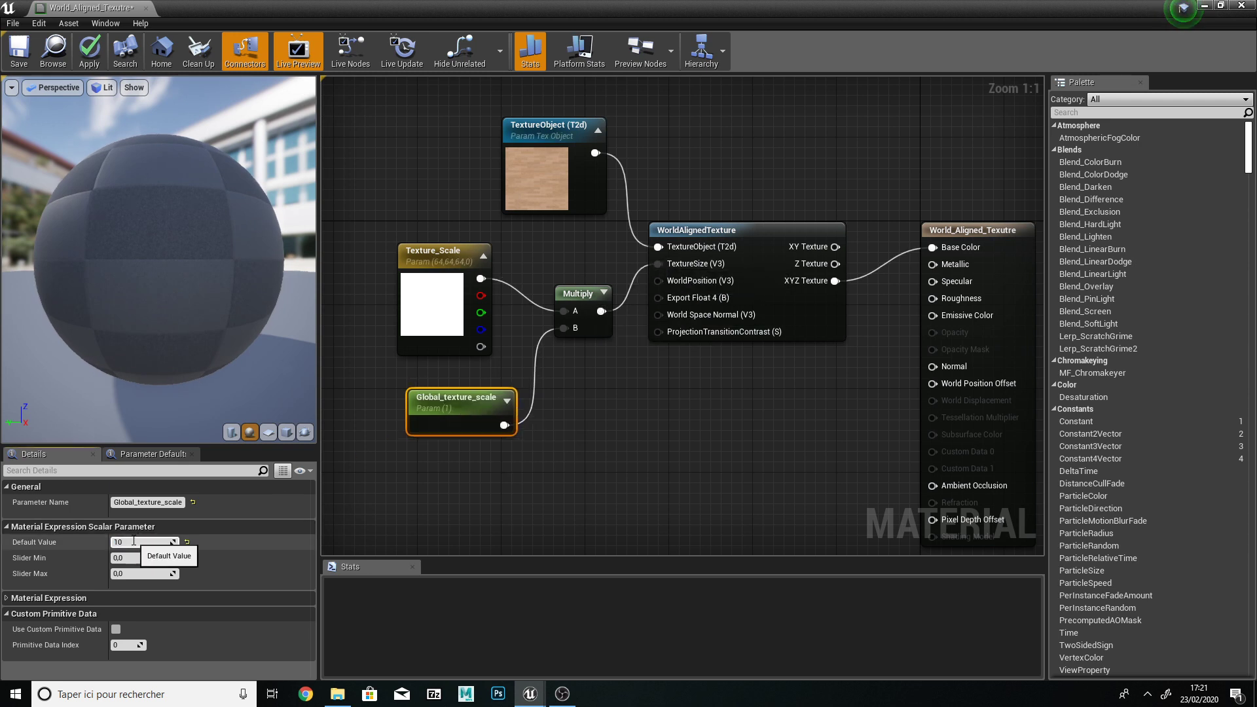
key("Return")
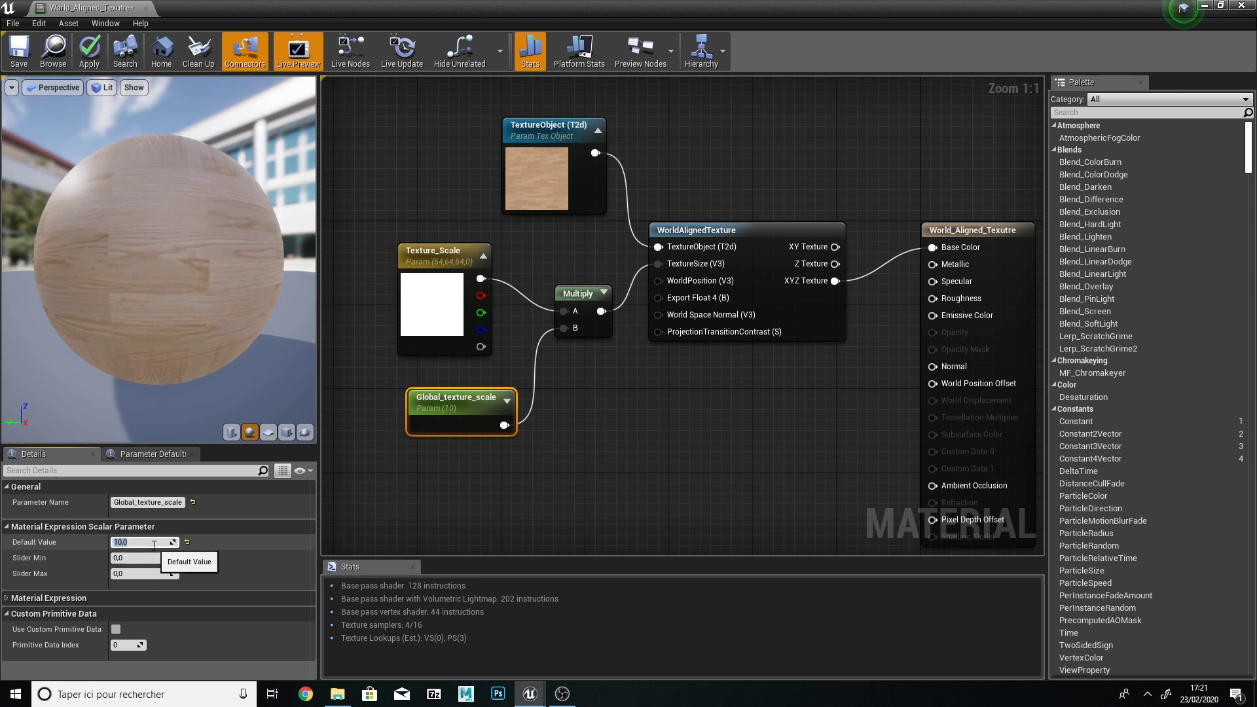
type("0,1")
key("Return")
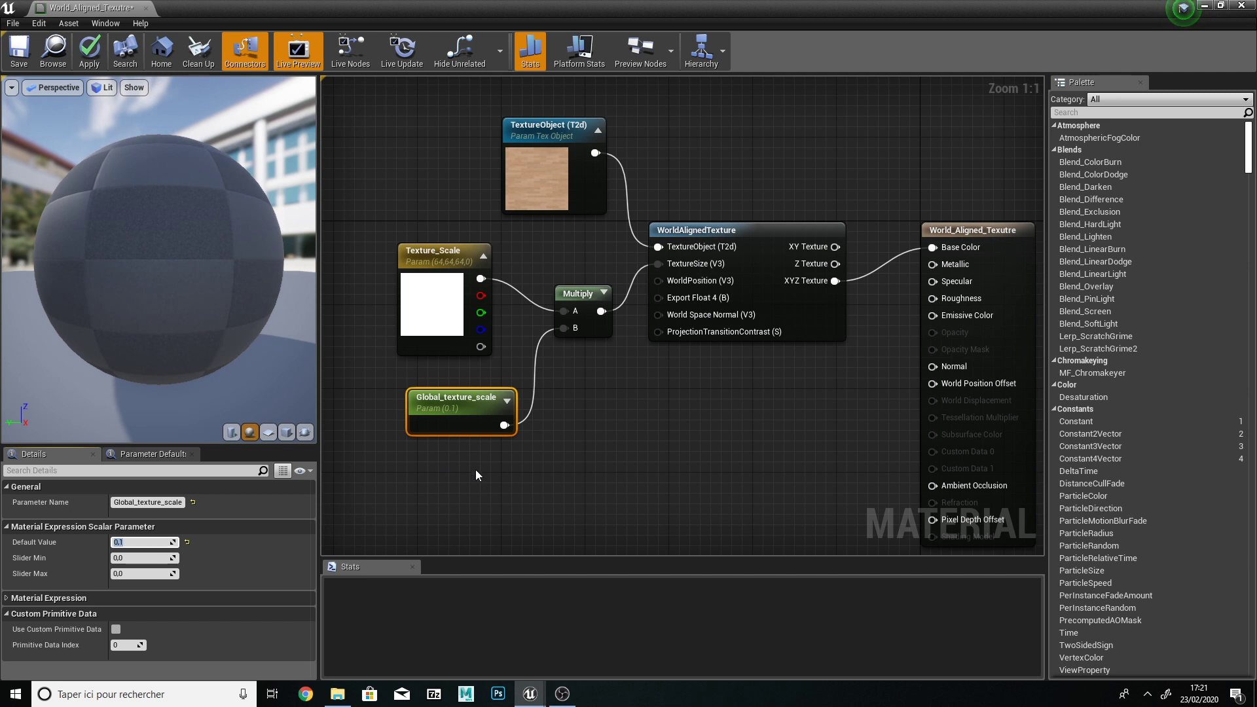
right_click_drag(711, 396, 669, 401)
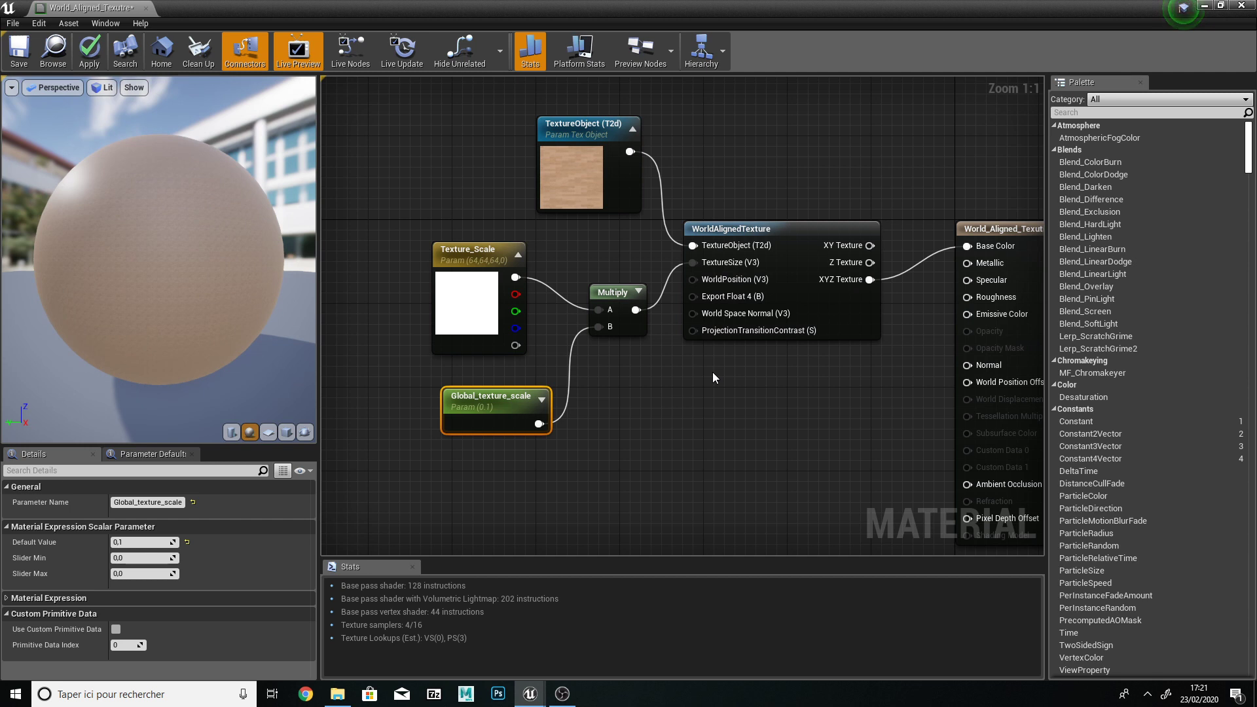
left_click(139, 542)
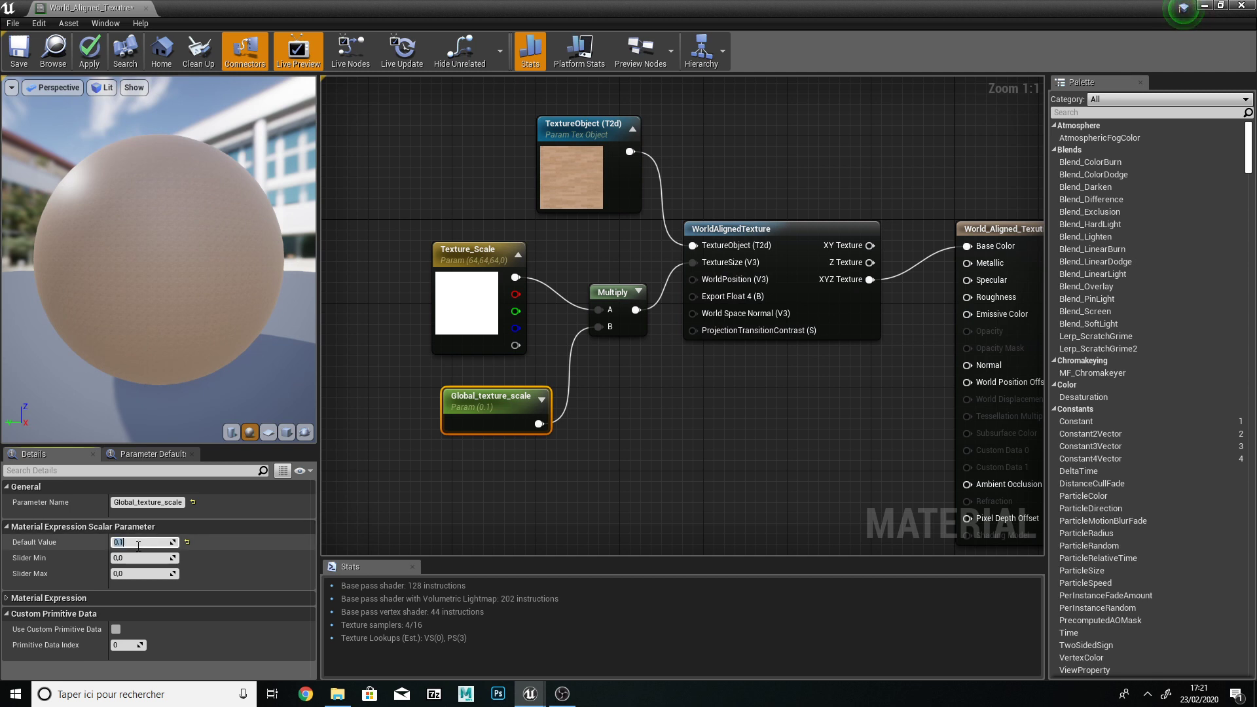
type("1")
key("Return")
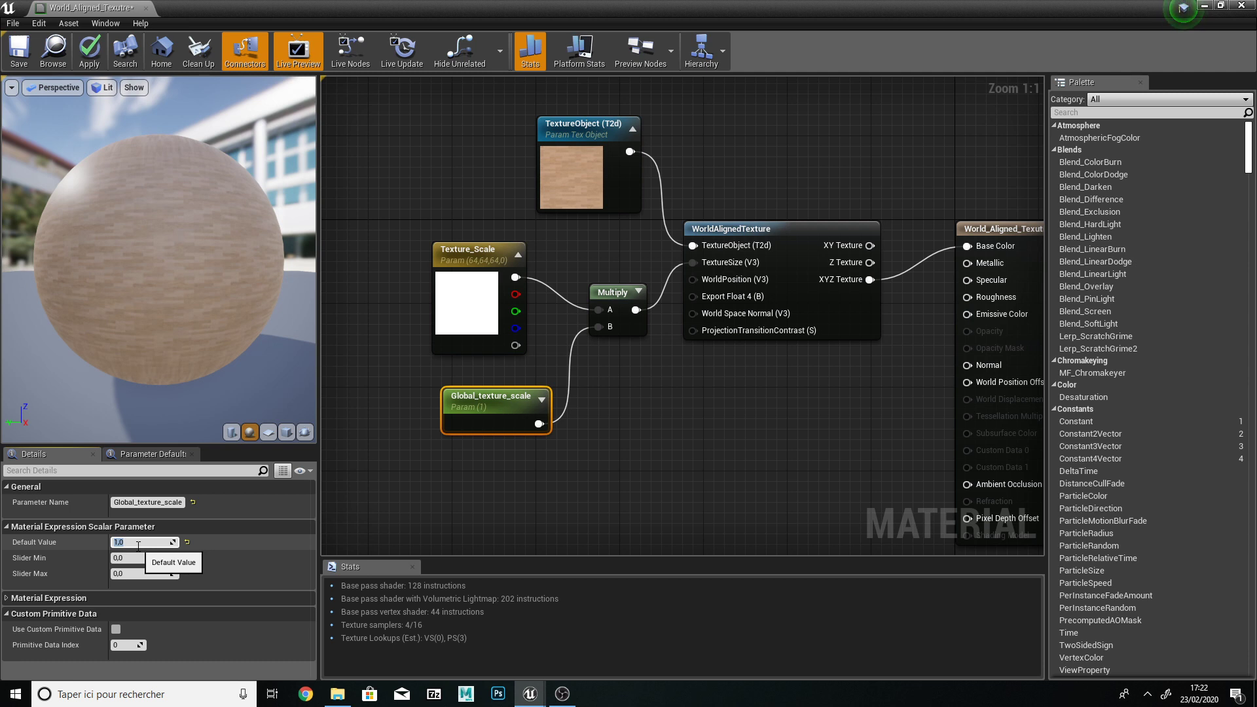
right_click_drag(639, 460, 621, 418)
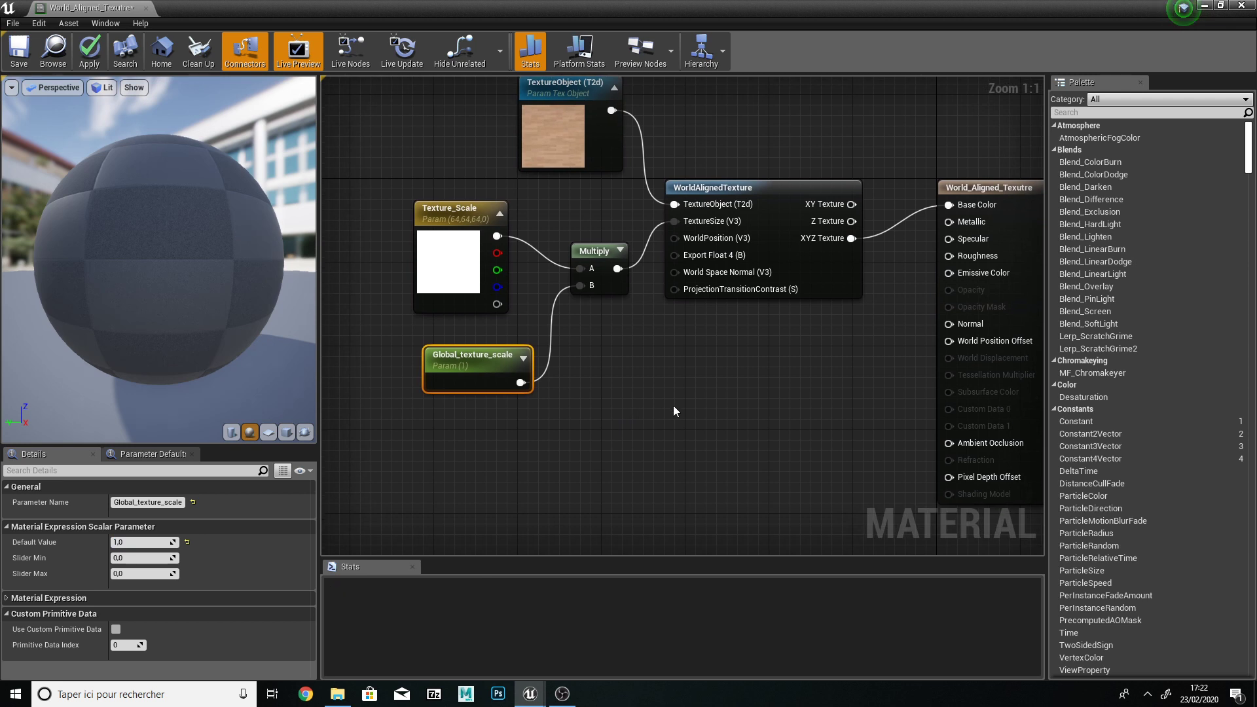
right_click_drag(673, 405, 630, 441)
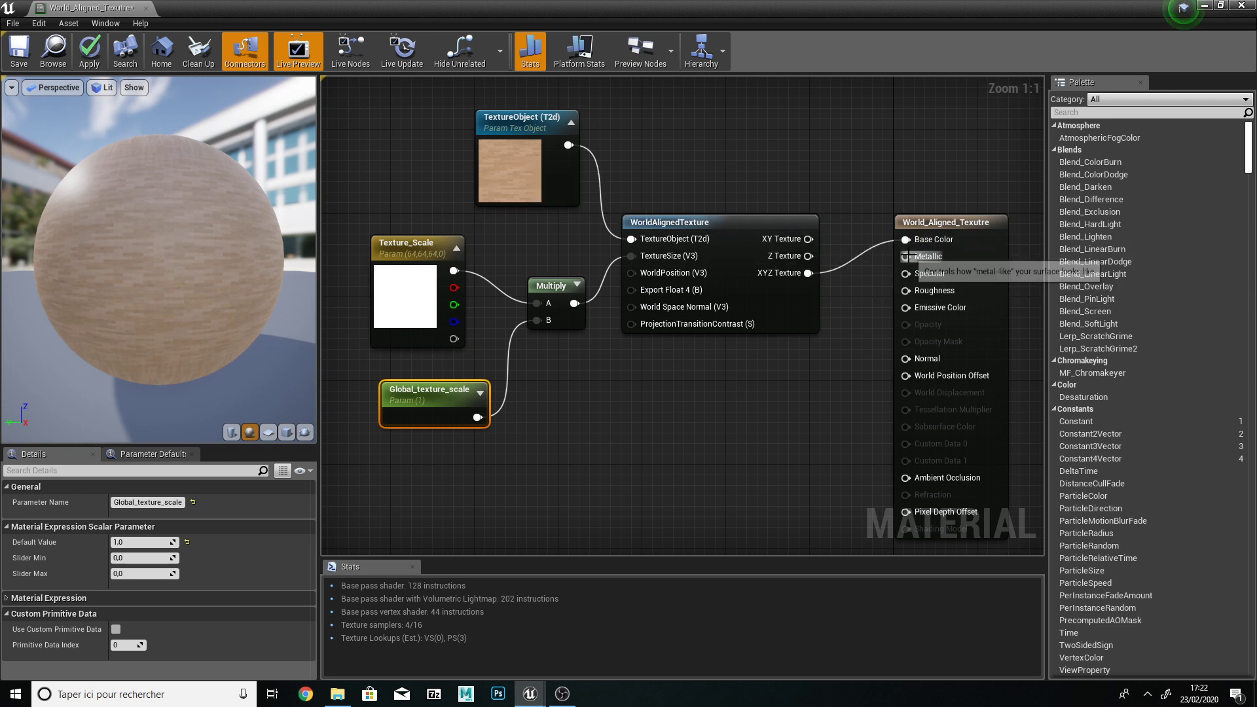
left_click_drag(391, 155, 654, 393)
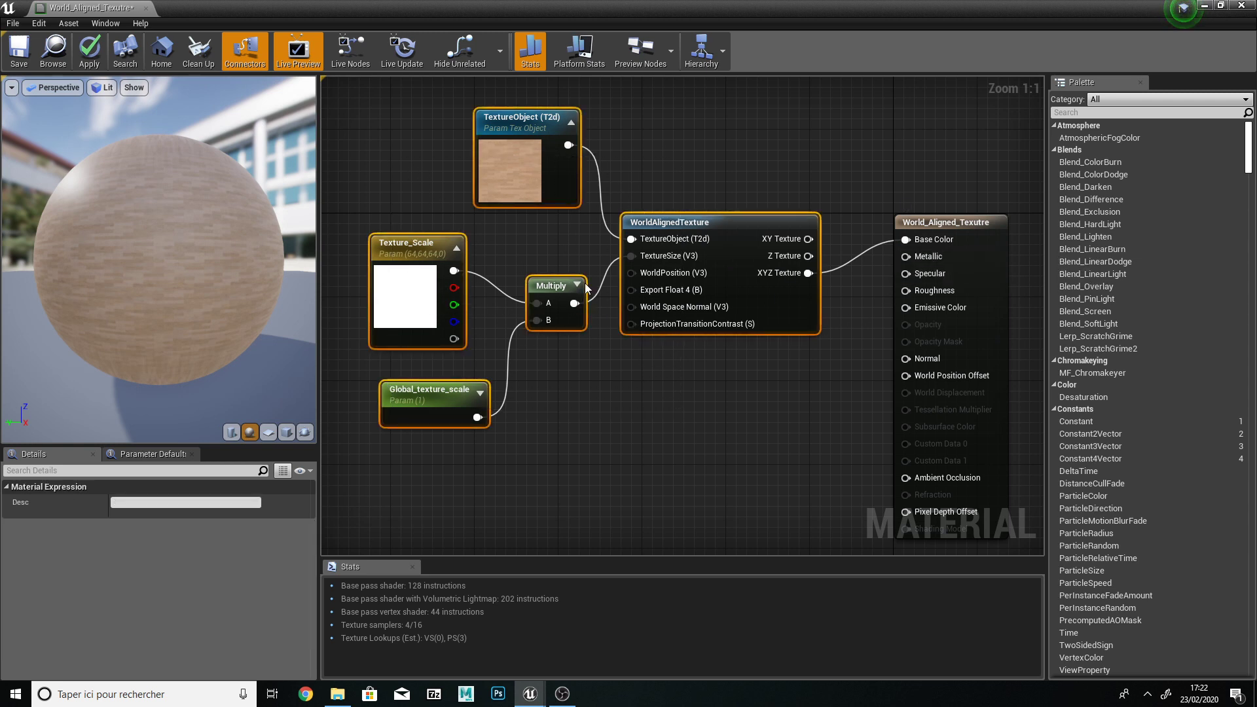
left_click_drag(414, 163, 719, 440)
left_click(824, 364)
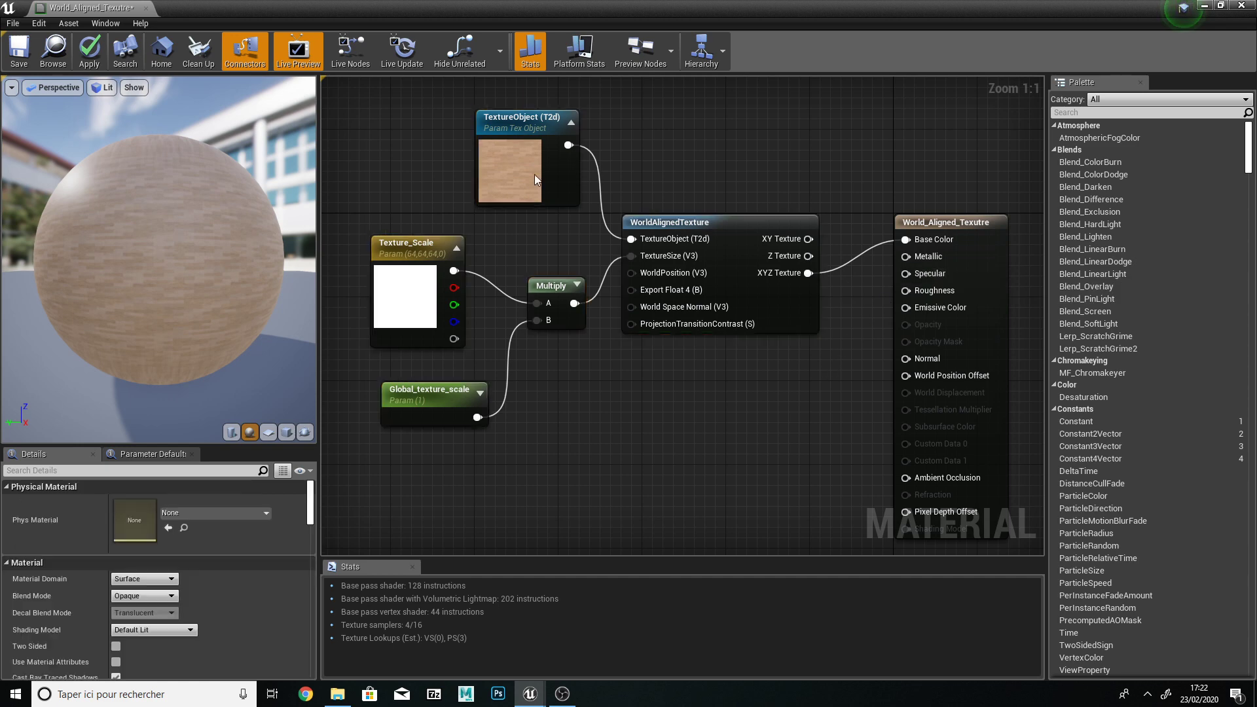
Step: Close the world-aligned material and open Quixel_Spa_Master, the parent material of the MI_Exotic_oak instance
left_click(146, 9)
left_click(712, 394)
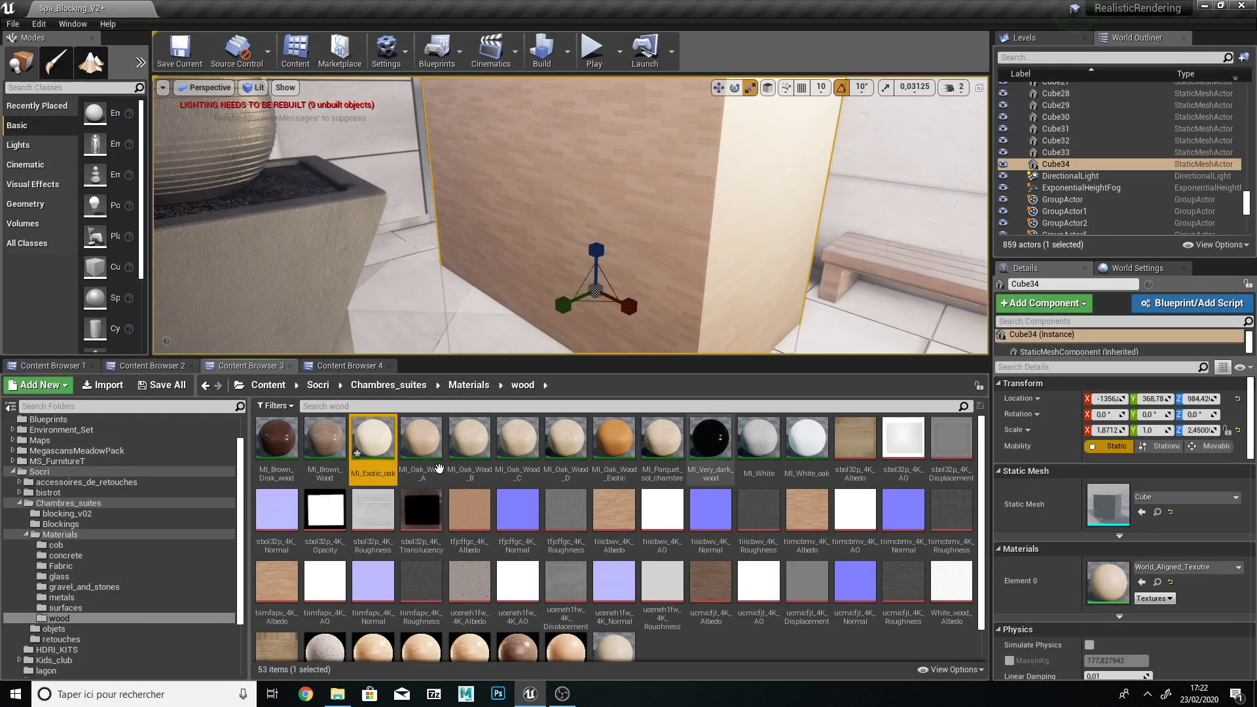
double_click(376, 458)
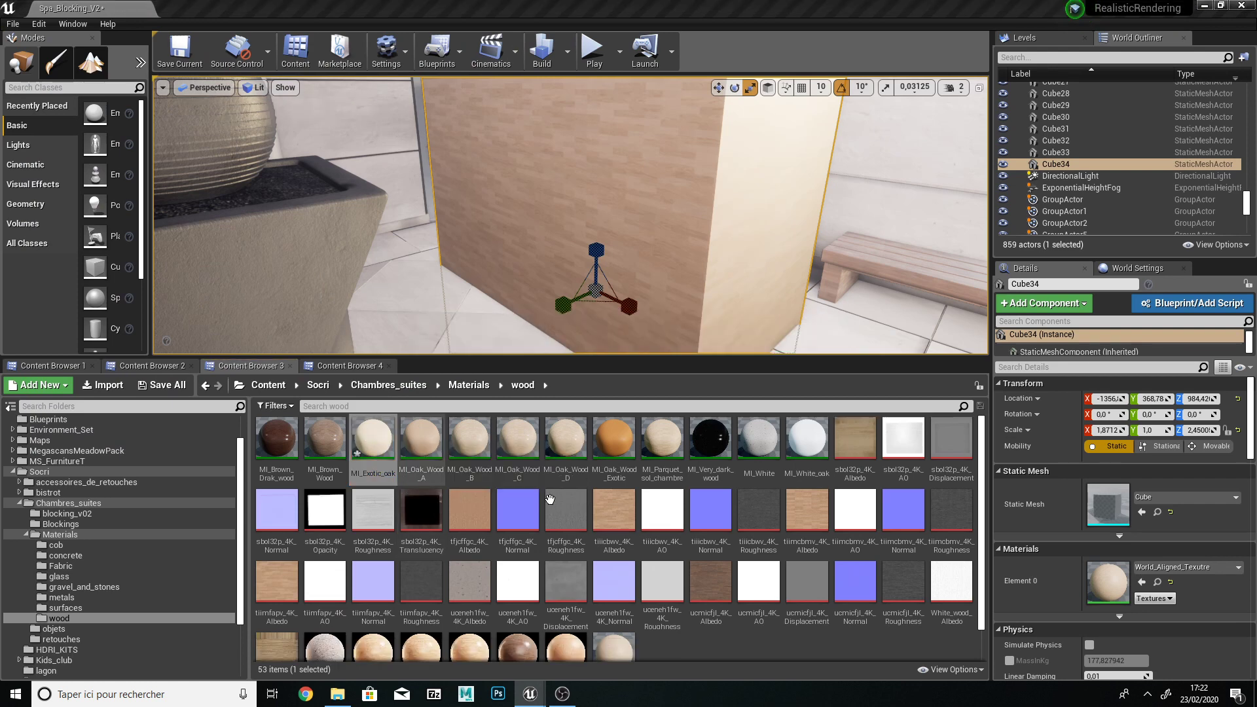
scroll(1113, 474, "down", 5)
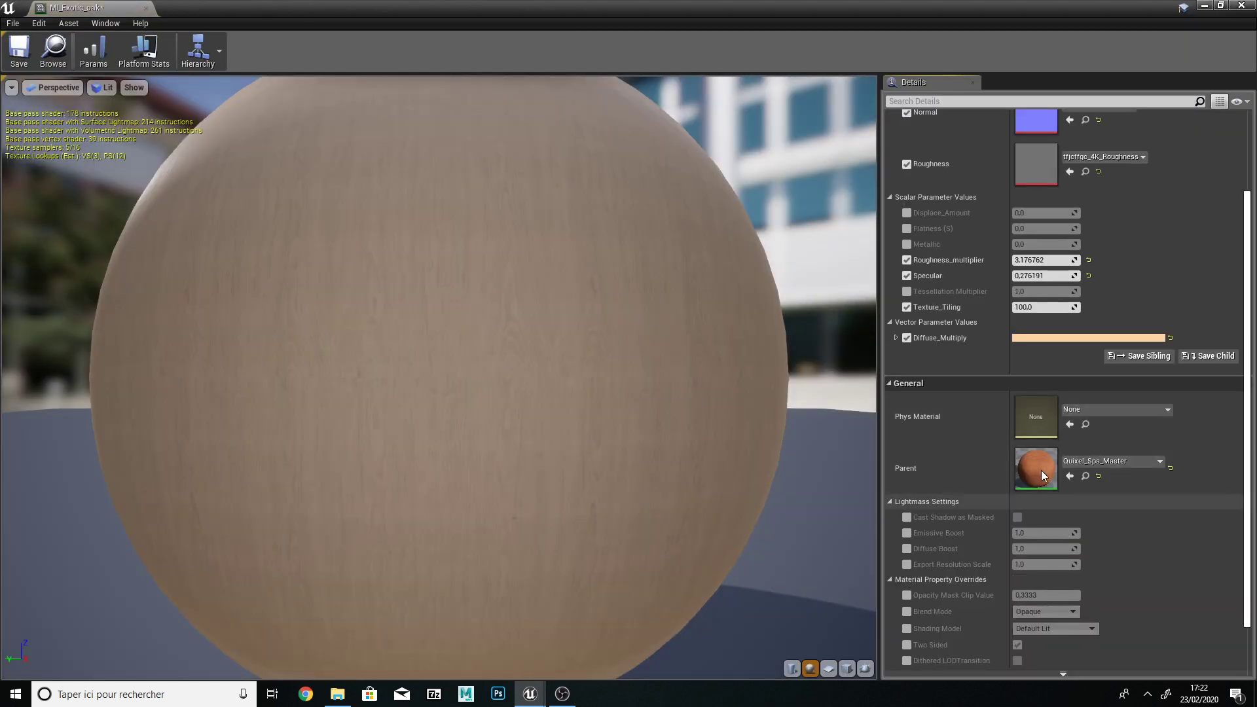
double_click(1043, 469)
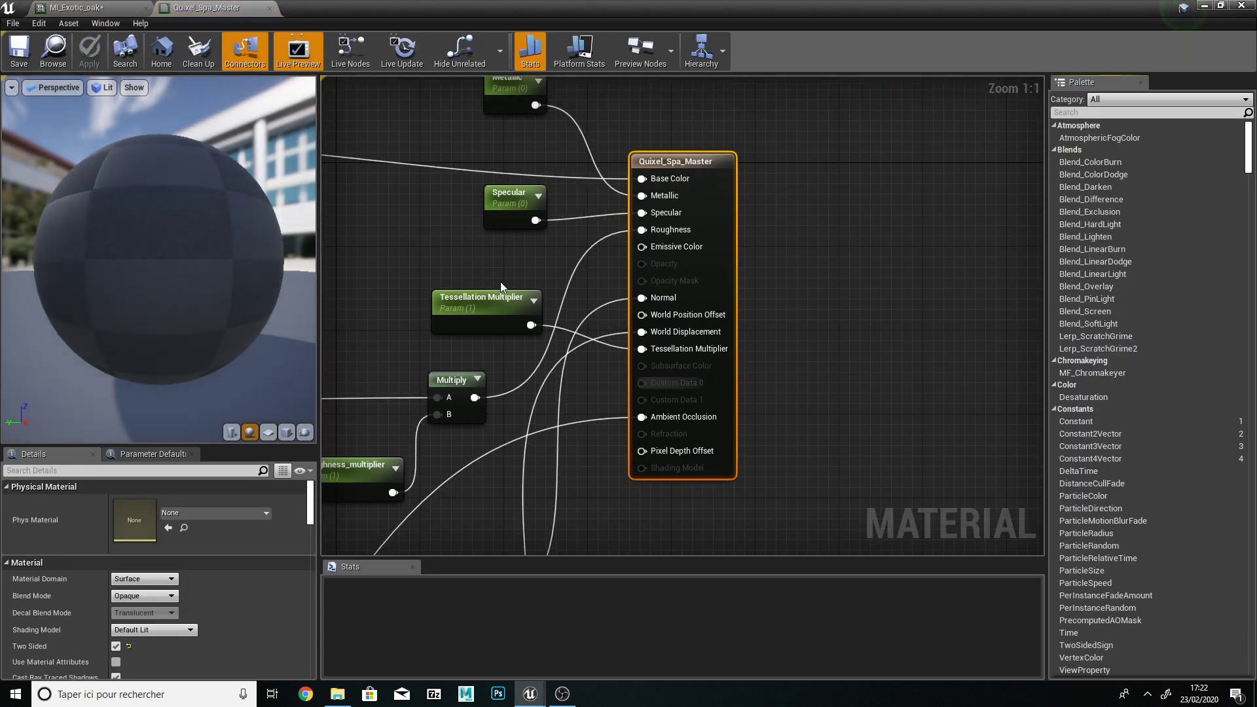
Step: Examine how Texture_Tiling feeds the world-aligned texture and normal nodes in the Quixel_Spa_Master graph, and close the material editor
right_click_drag(501, 281, 633, 326)
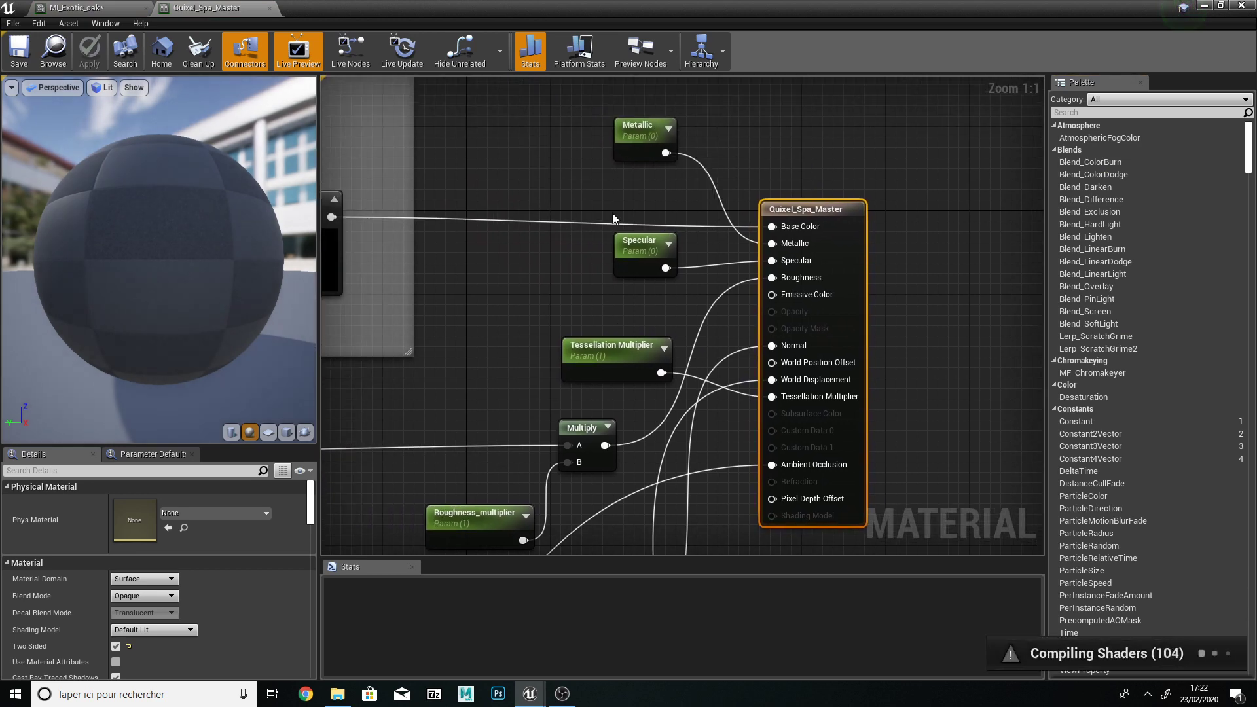
right_click_drag(525, 339, 917, 410)
scroll(867, 388, "down", 4)
right_click_drag(833, 404, 830, 268)
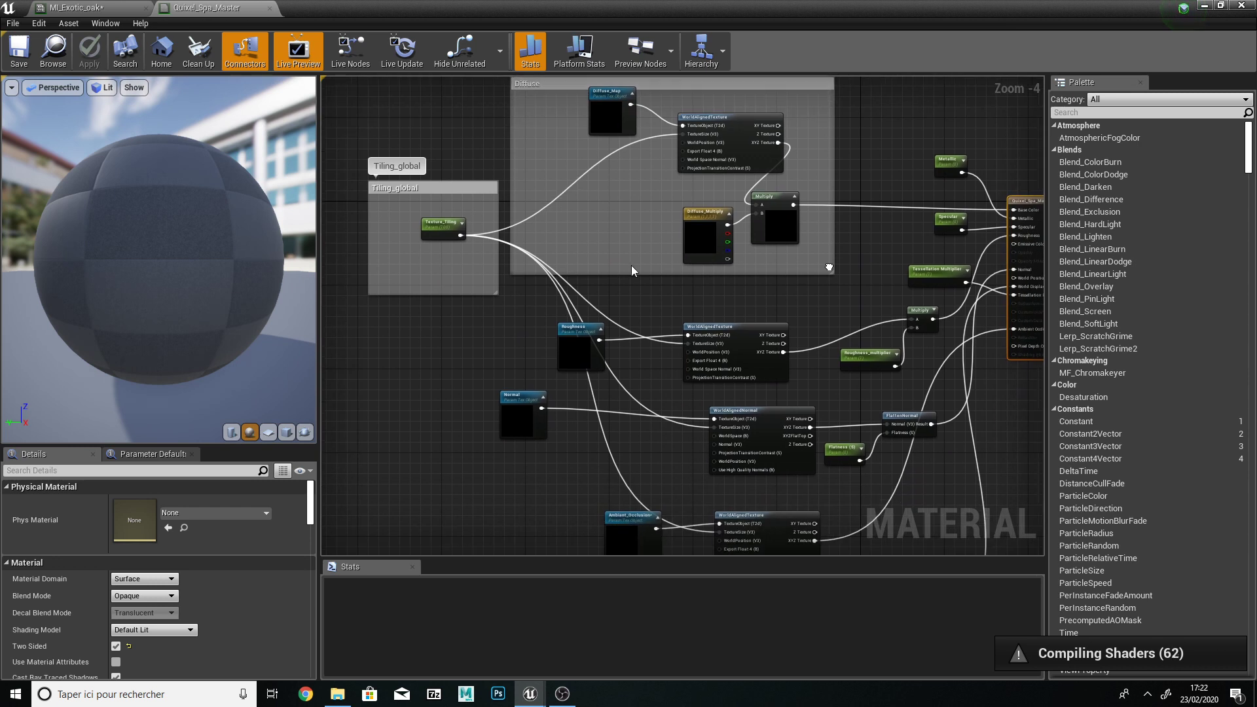
scroll(572, 265, "up", 2)
right_click_drag(708, 335, 756, 383)
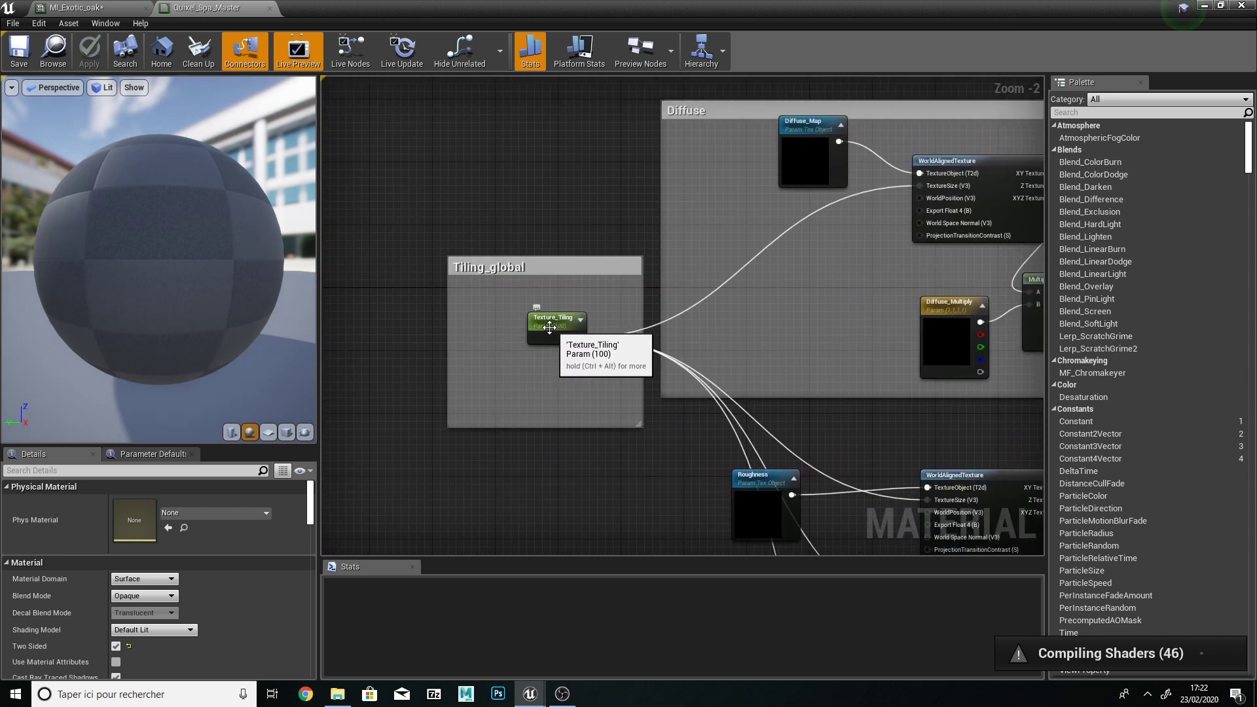
right_click_drag(591, 400, 483, 108)
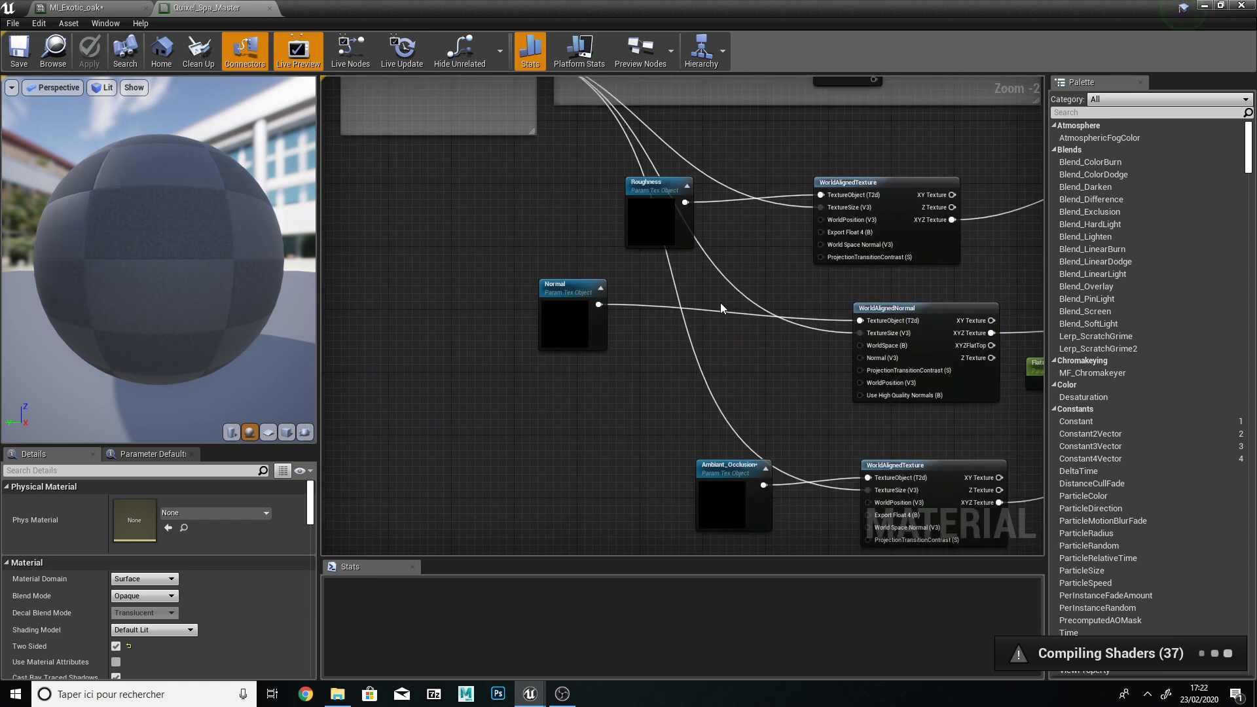
right_click_drag(722, 304, 582, 123)
right_click_drag(635, 225, 632, 496)
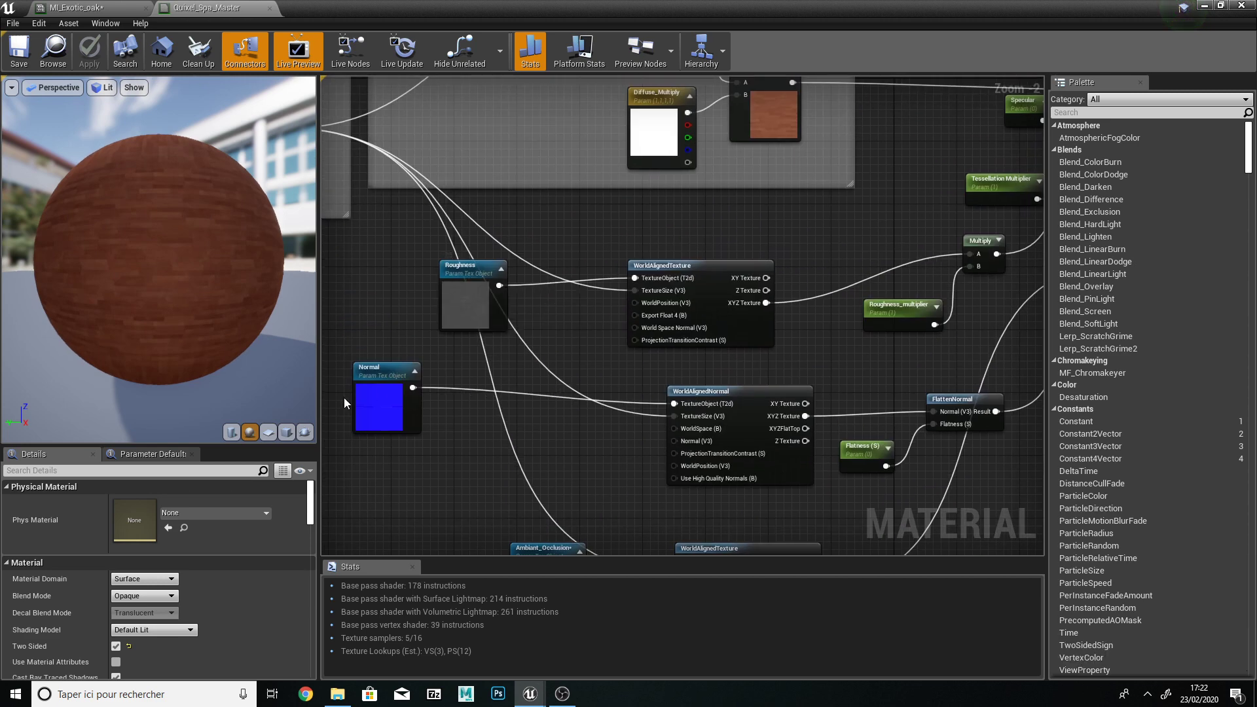
right_click_drag(554, 409, 544, 332)
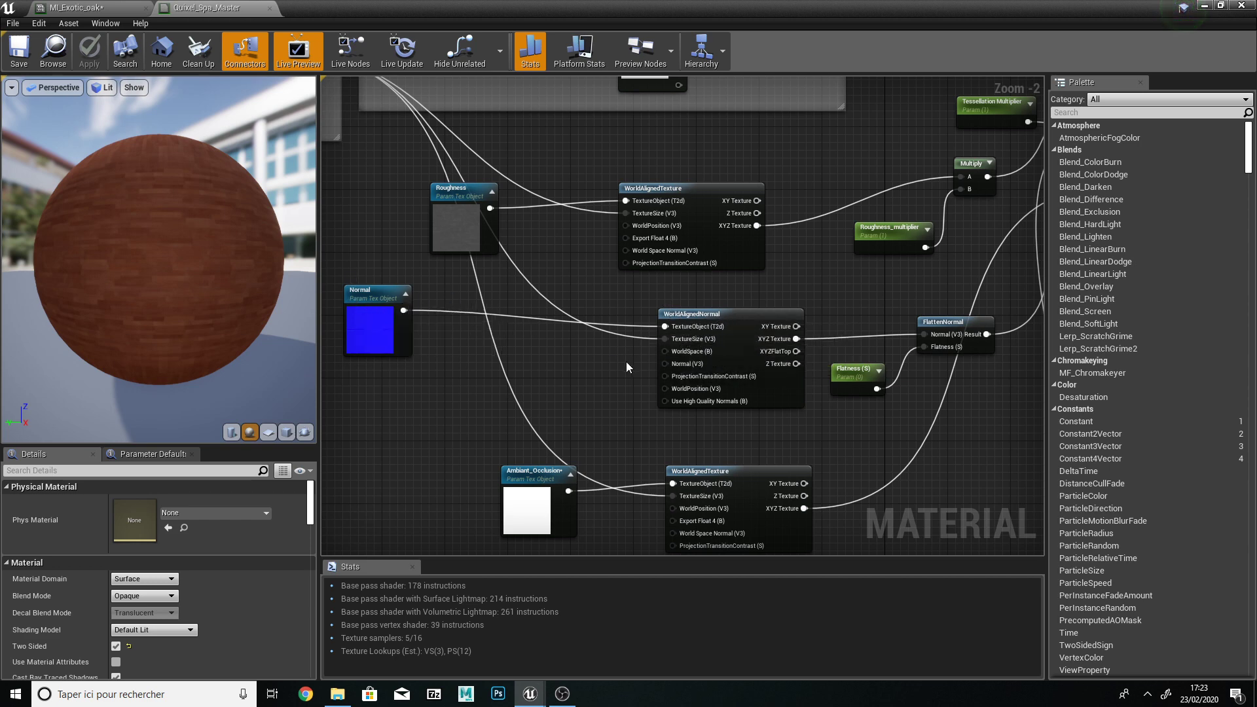
right_click_drag(627, 363, 419, 258)
mouse_move(781, 288)
right_mouse_down()
mouse_move(704, 410)
mouse_move(654, 457)
mouse_move(691, 477)
mouse_move(693, 519)
mouse_move(770, 482)
mouse_move(890, 229)
mouse_move(794, 379)
mouse_move(751, 552)
right_mouse_up()
mouse_move(604, 380)
right_mouse_down()
mouse_move(671, 468)
mouse_move(682, 518)
right_mouse_up()
mouse_move(737, 397)
right_mouse_down()
mouse_move(800, 504)
mouse_move(1004, 396)
mouse_move(558, 375)
mouse_move(564, 356)
right_mouse_up()
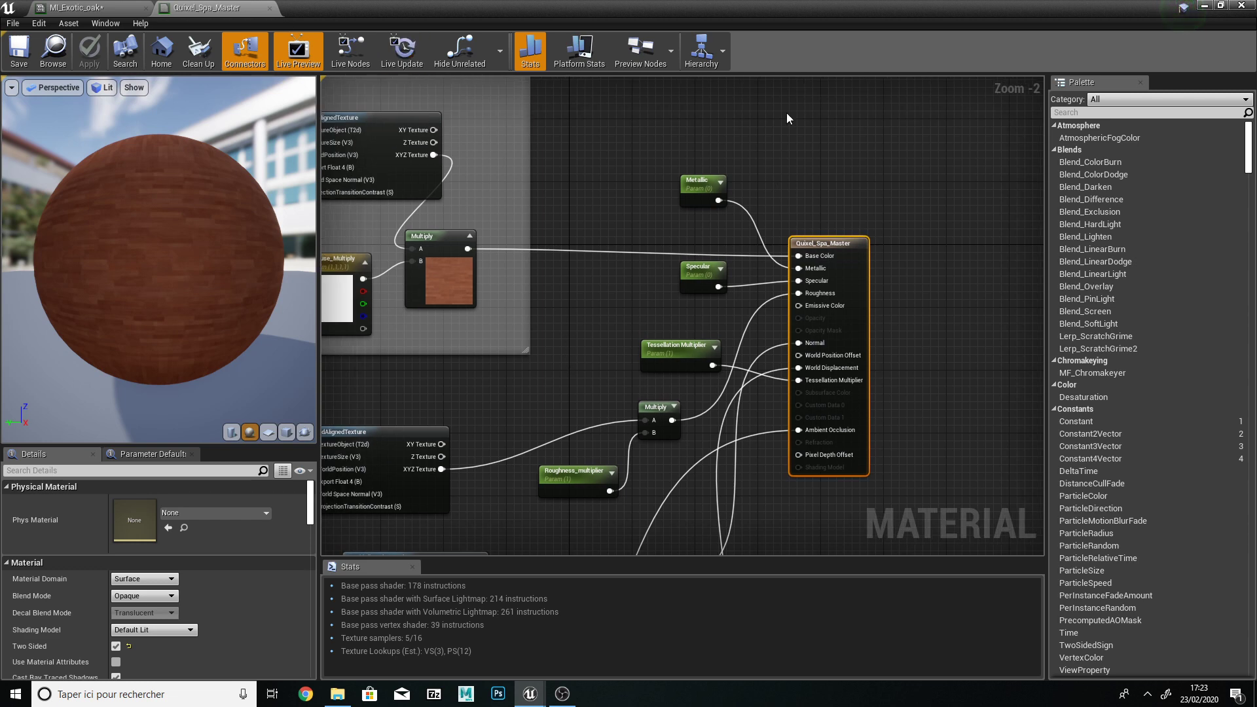
left_click(270, 9)
left_click(1244, 6)
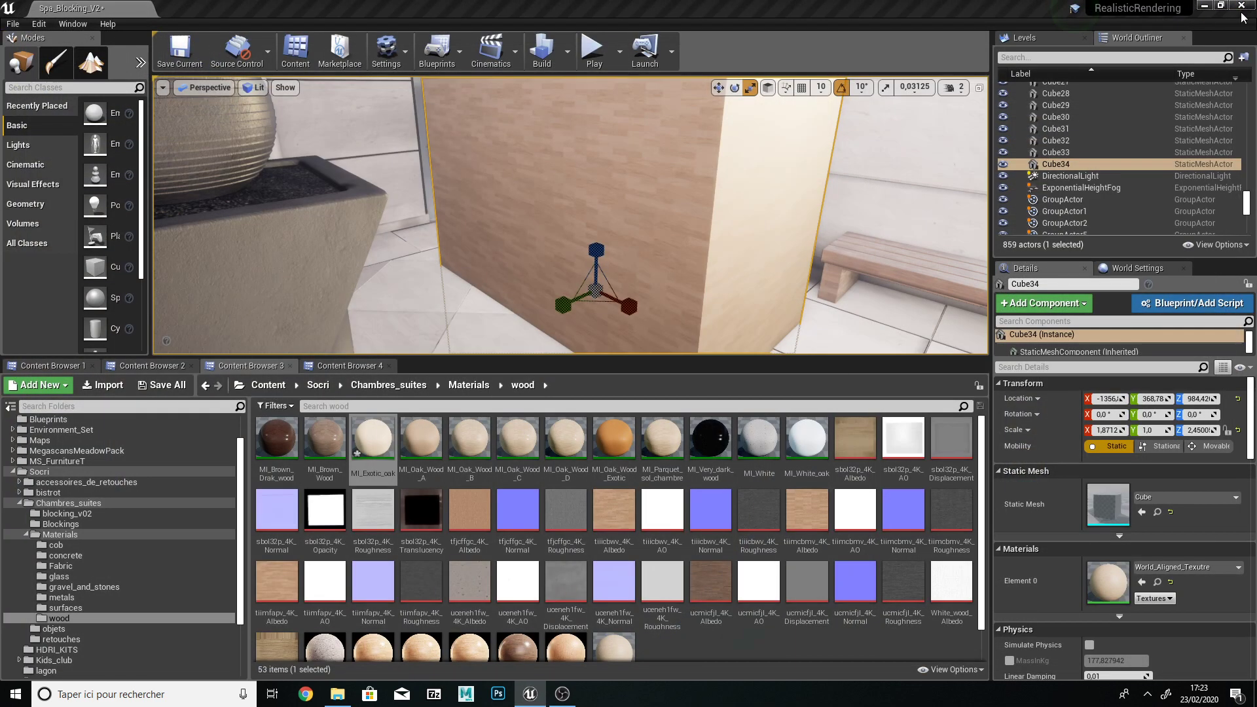
Step: Move Cube34 freely through the level to about X -1384, Y 358, Z 1082 to check its world-aligned wood texture
right_click_drag(652, 238, 653, 226)
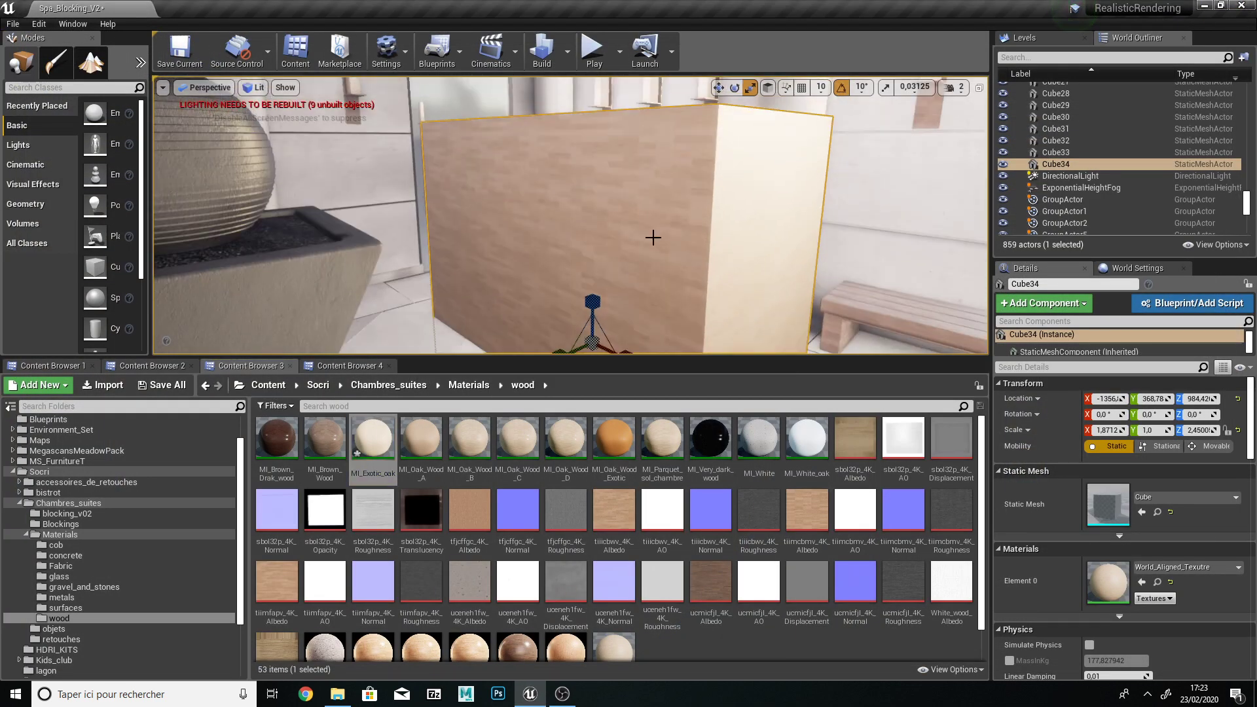
left_click_drag(600, 334, 594, 280)
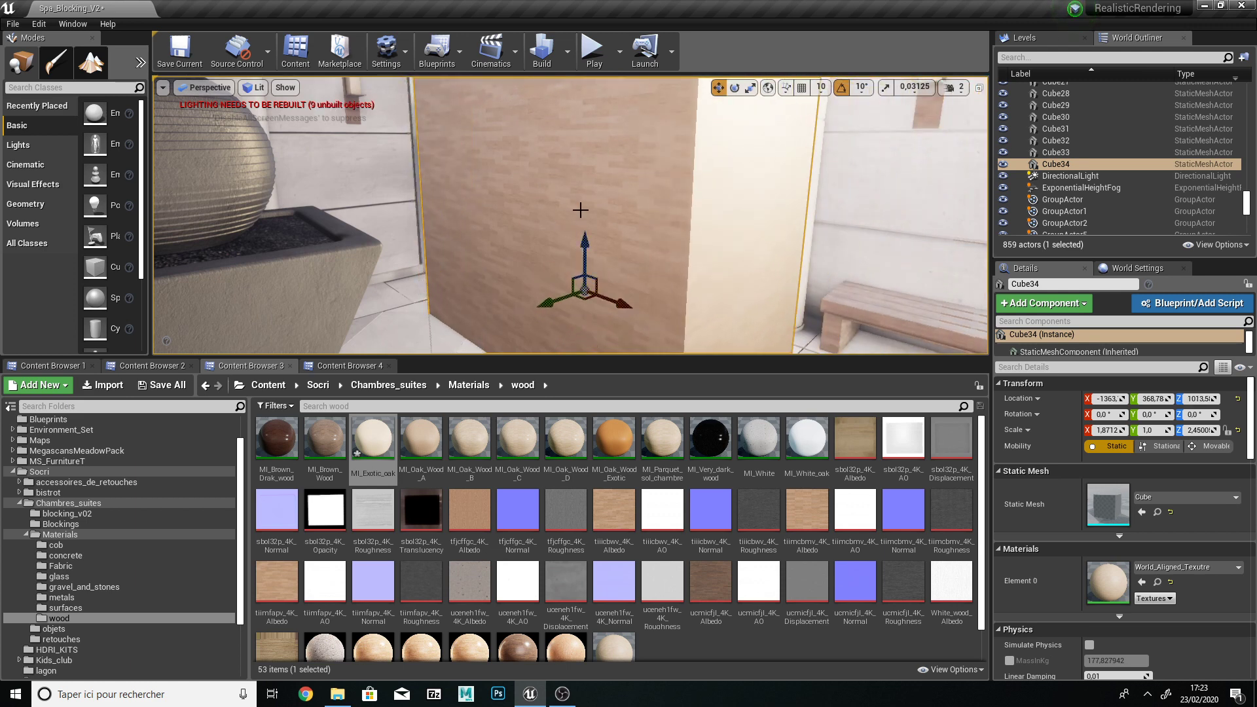
right_click_drag(634, 224, 633, 209)
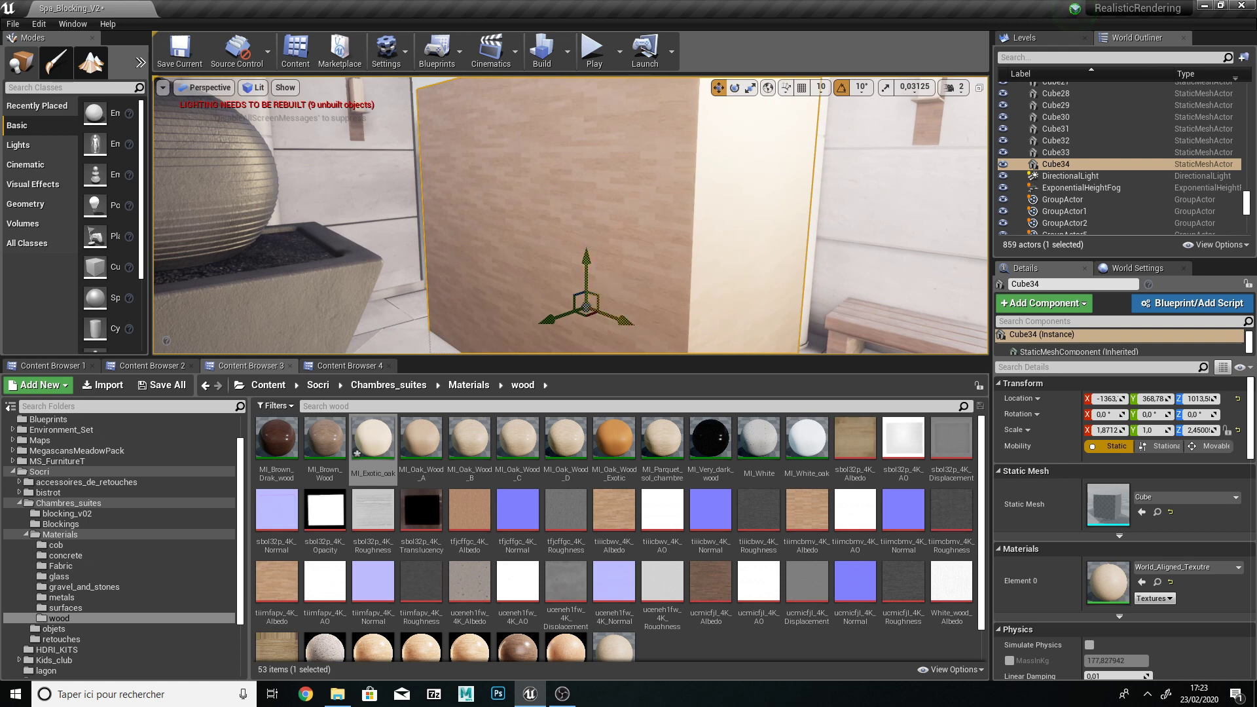
left_click_drag(612, 308, 582, 292)
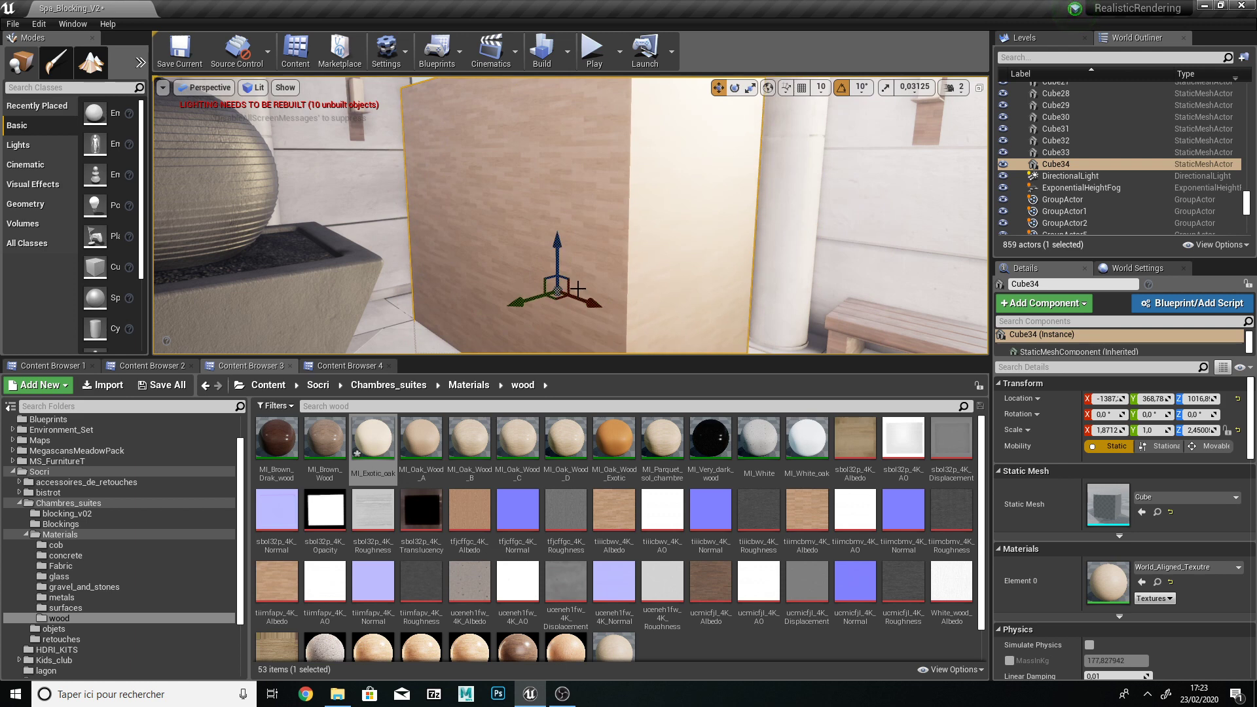
mouse_move(541, 296)
left_mouse_down()
mouse_move(523, 303)
mouse_move(541, 310)
left_mouse_up()
left_click_drag(594, 278, 591, 173)
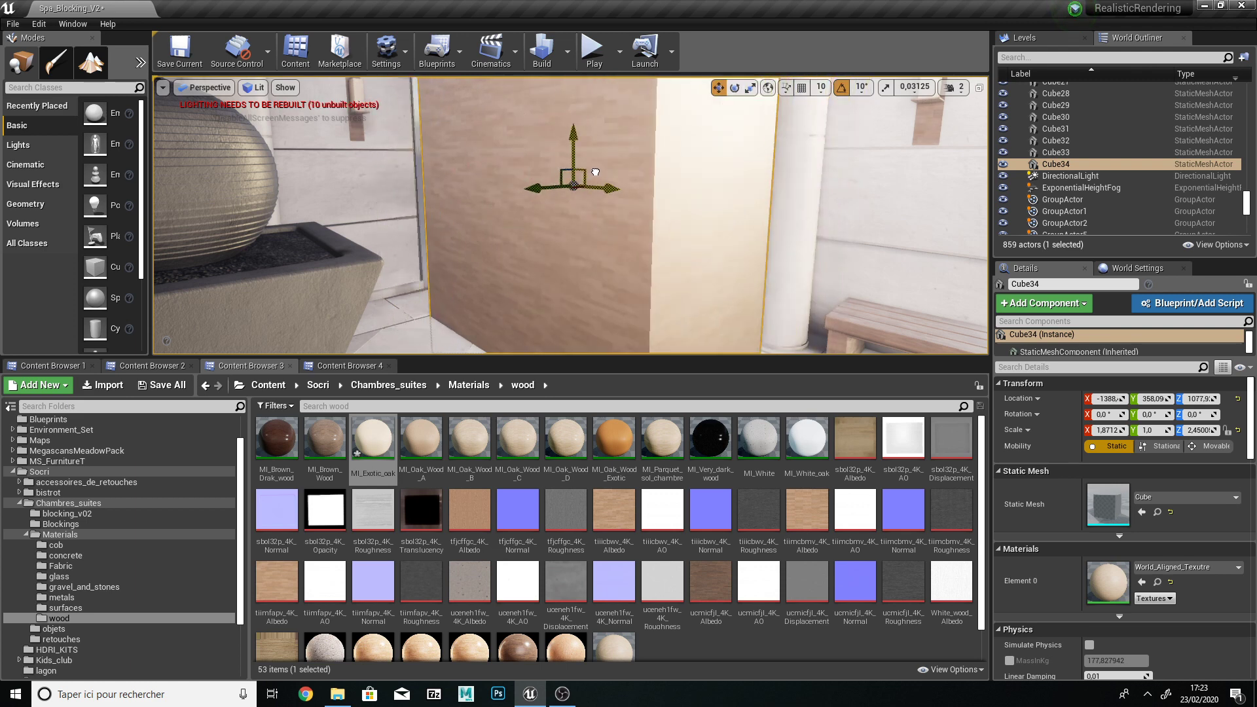
mouse_move(592, 173)
right_mouse_down()
mouse_move(563, 178)
mouse_move(553, 157)
mouse_move(582, 141)
mouse_move(658, 161)
mouse_move(570, 172)
mouse_move(581, 174)
right_mouse_up()
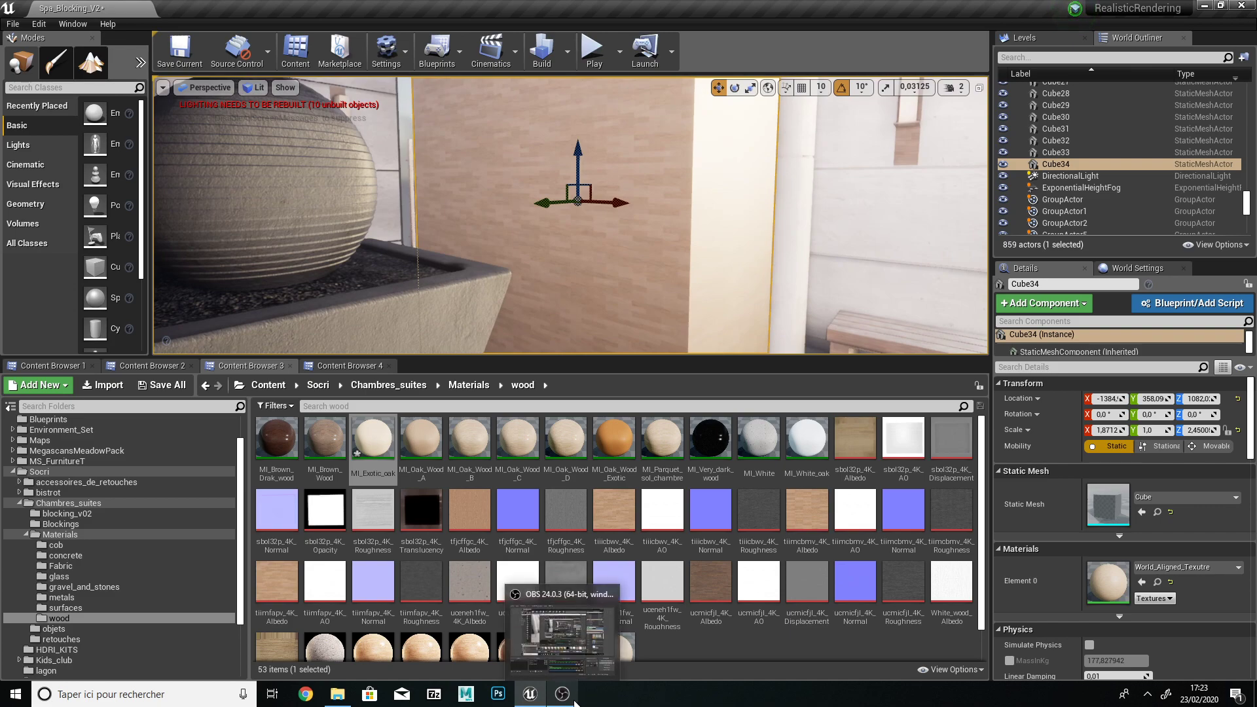